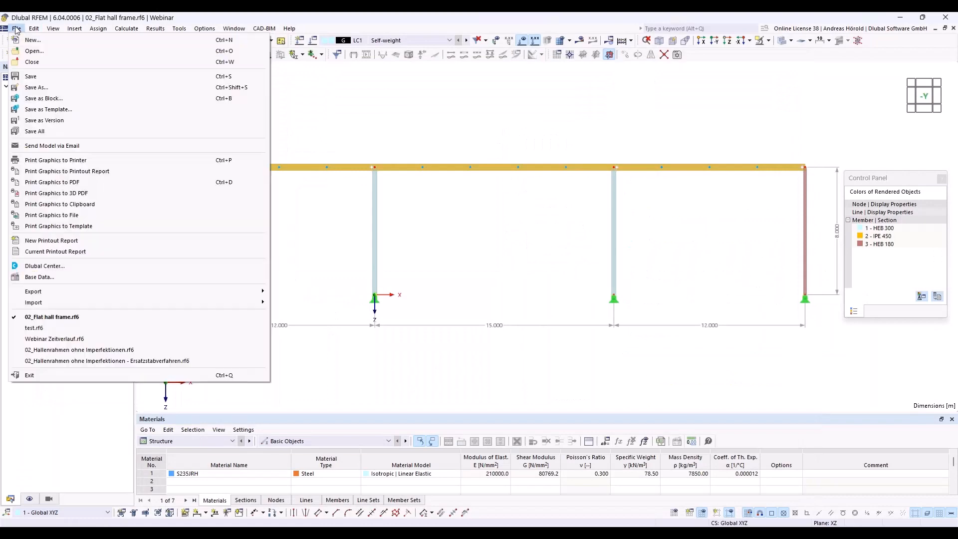
# Step: Start a new model named 01_Two-span beam of type 2D | XZ | Plane Stress with the Steel Design add-on activated
pyautogui.click(327, 161)
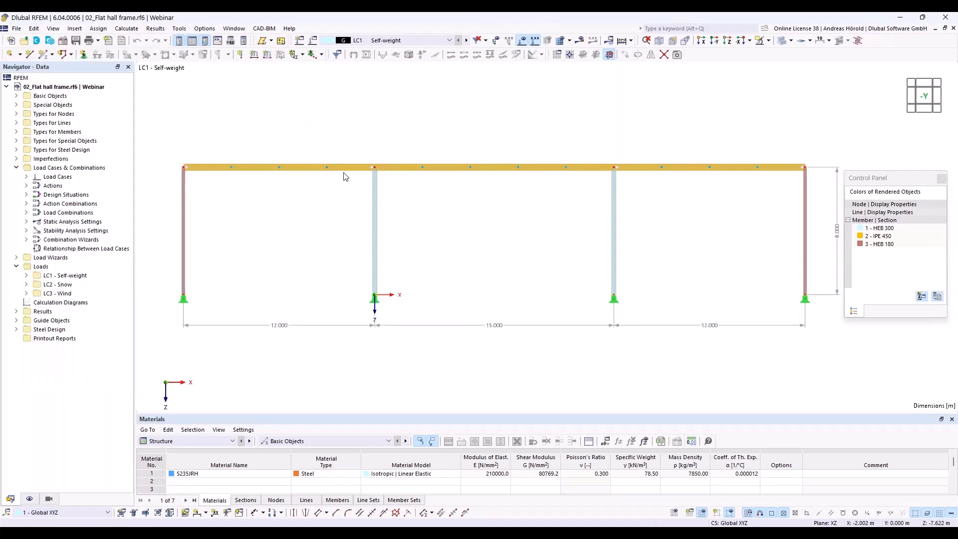
pyautogui.click(16, 28)
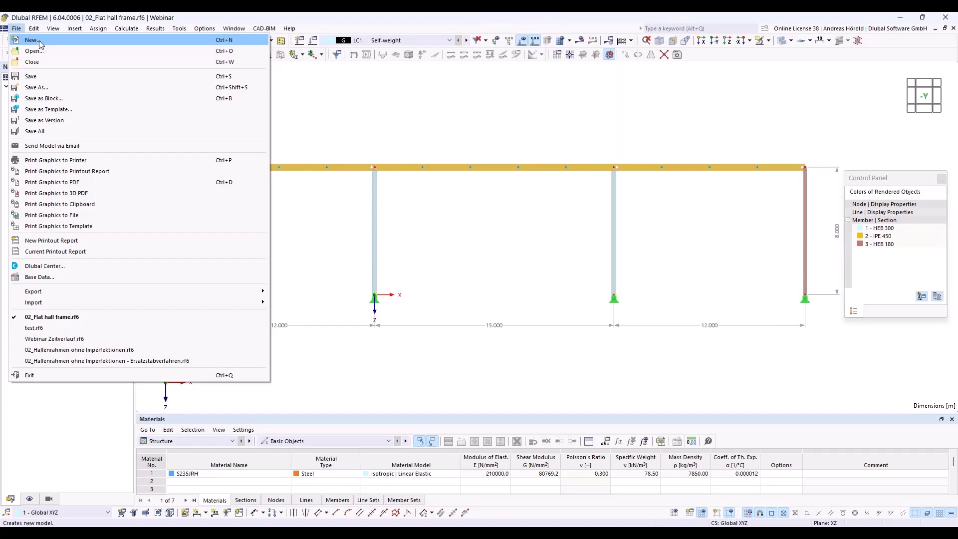
pyautogui.press('Escape')
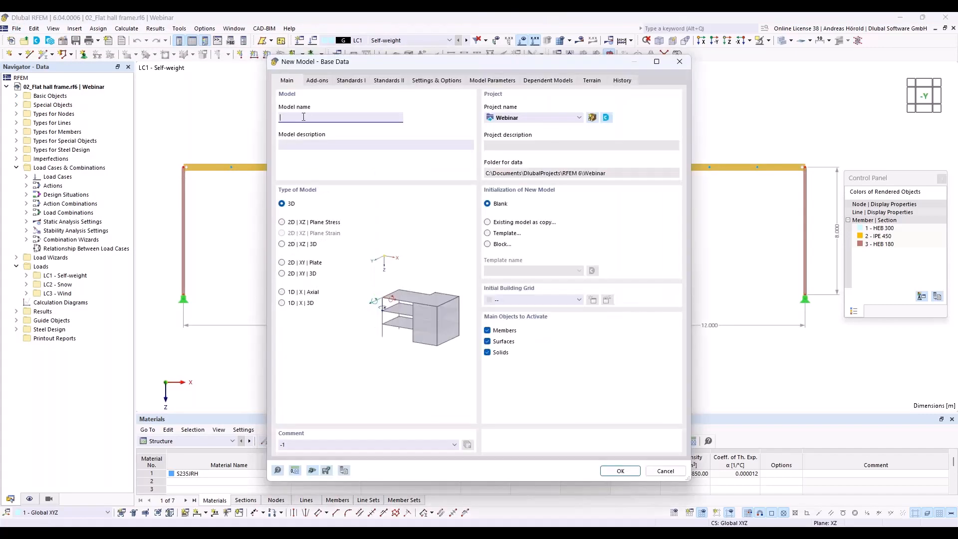
pyautogui.write('01_Two-span beam')
pyautogui.click(283, 223)
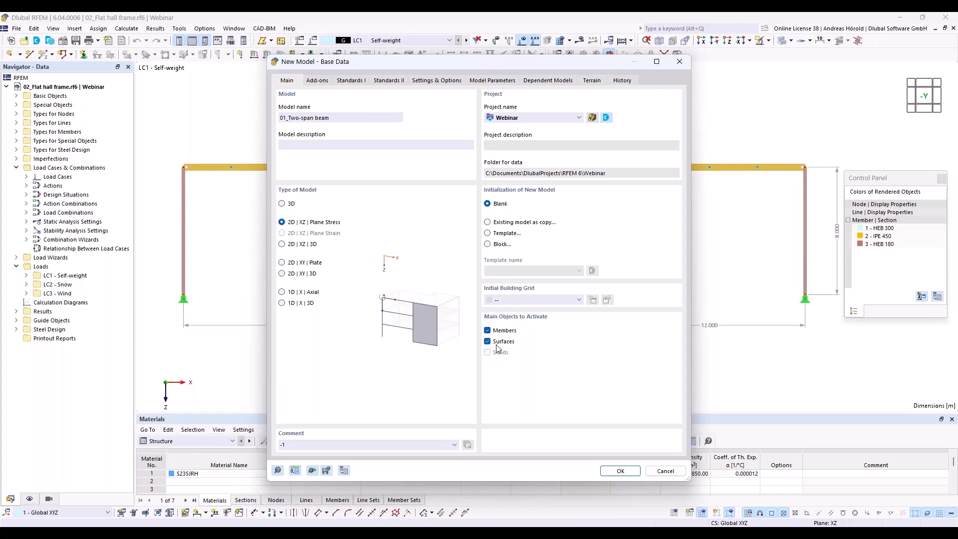
pyautogui.click(316, 81)
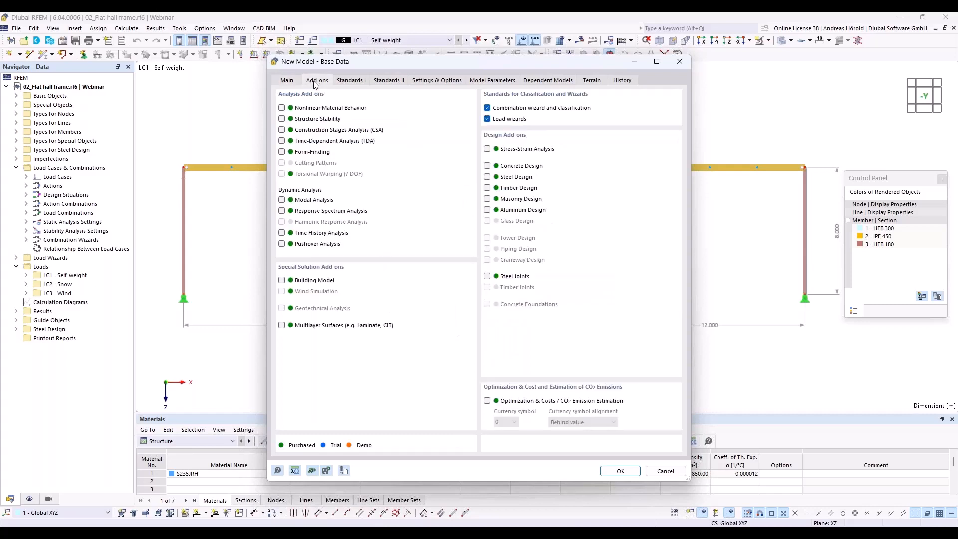
pyautogui.click(487, 177)
# Step: Set the national annexes to DIN | 2012-08 for EN 1990, DIN | 2019-04 for EN 1991 and DIN | 2020-11 for EN 1993, and create the model
pyautogui.click(351, 82)
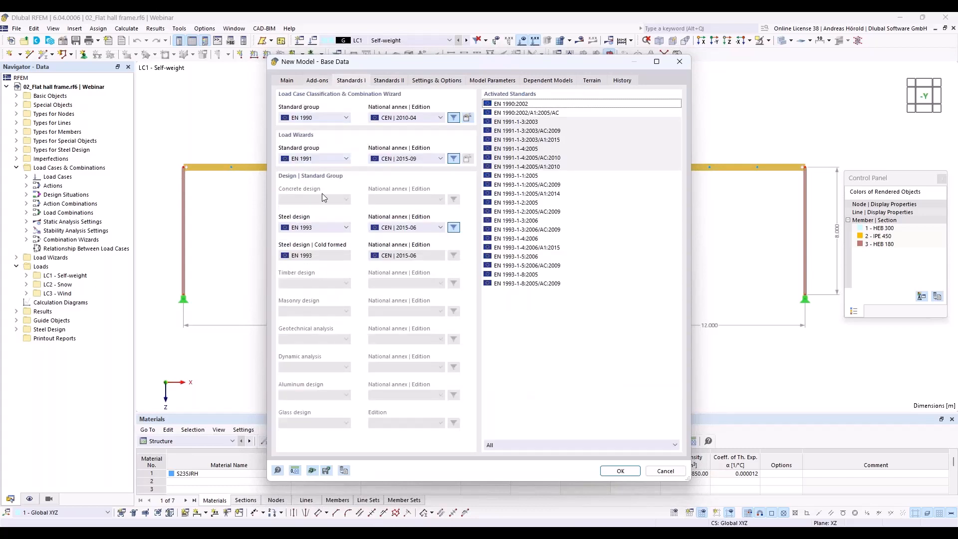
pyautogui.click(319, 120)
pyautogui.click(319, 121)
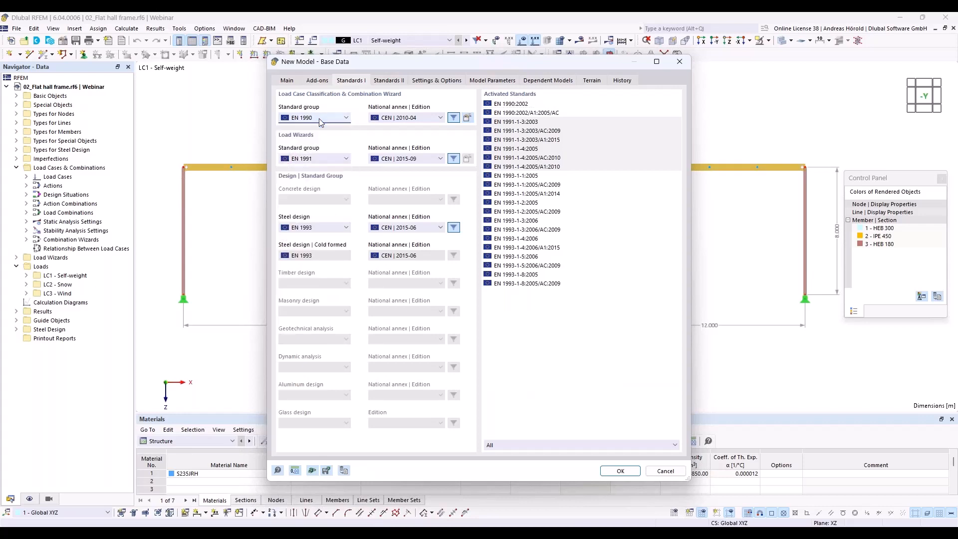
pyautogui.click(328, 229)
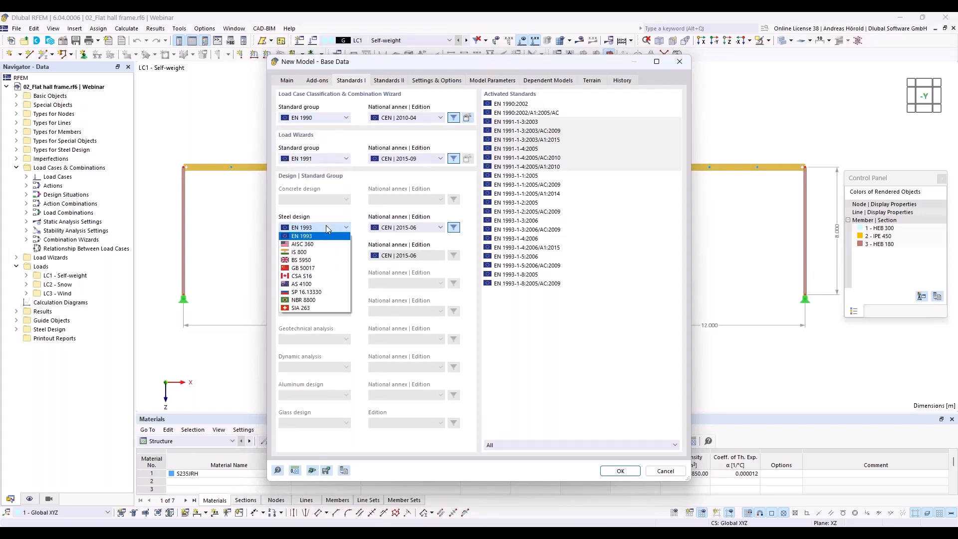
pyautogui.click(327, 229)
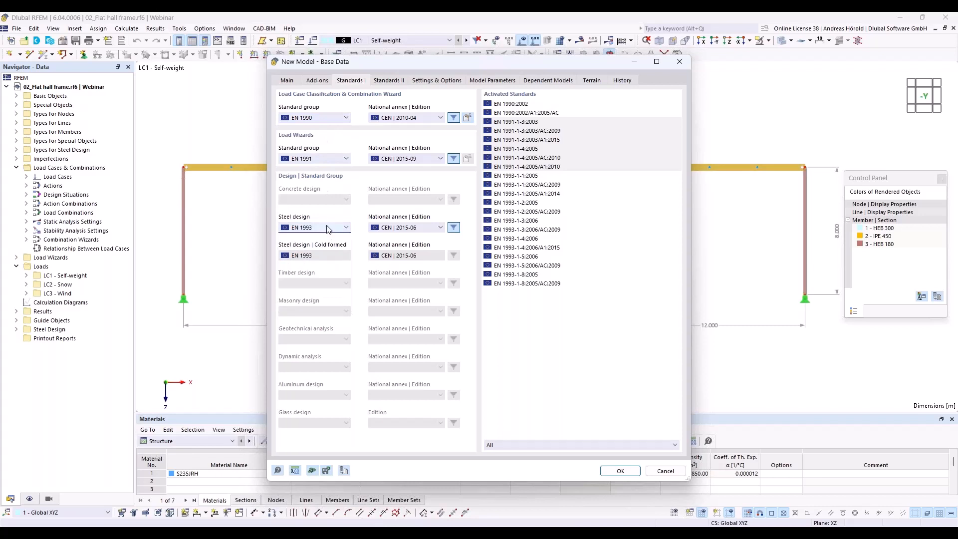
pyautogui.click(418, 118)
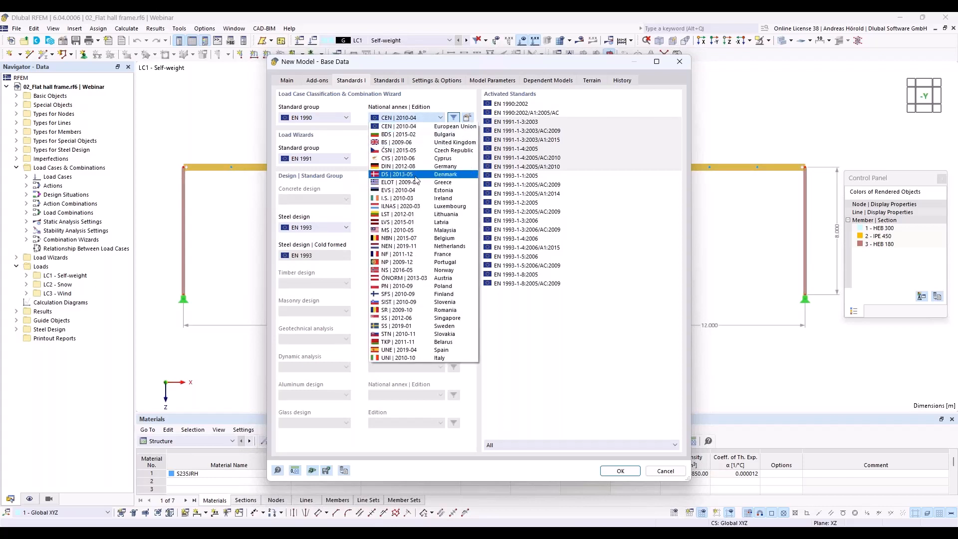
pyautogui.click(416, 167)
pyautogui.click(412, 159)
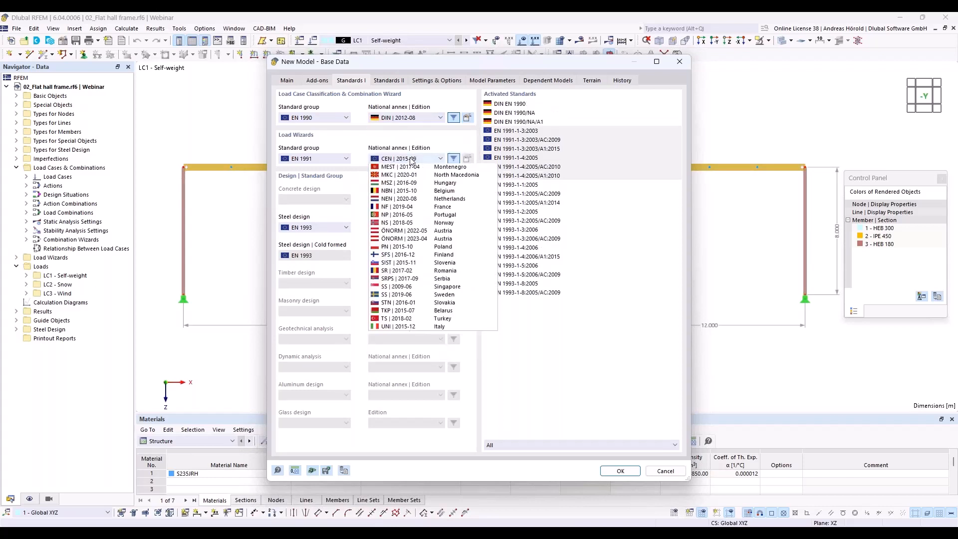
pyautogui.click(419, 222)
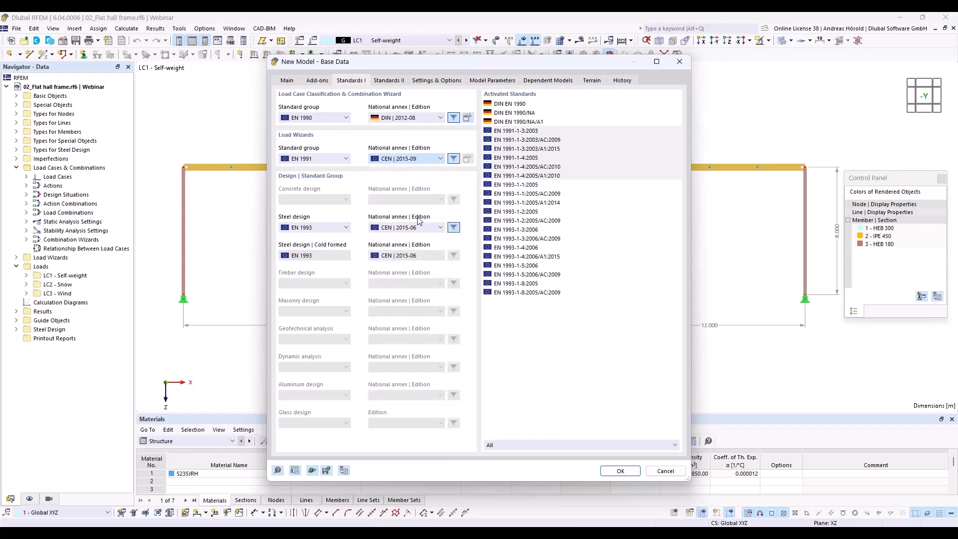
pyautogui.click(420, 227)
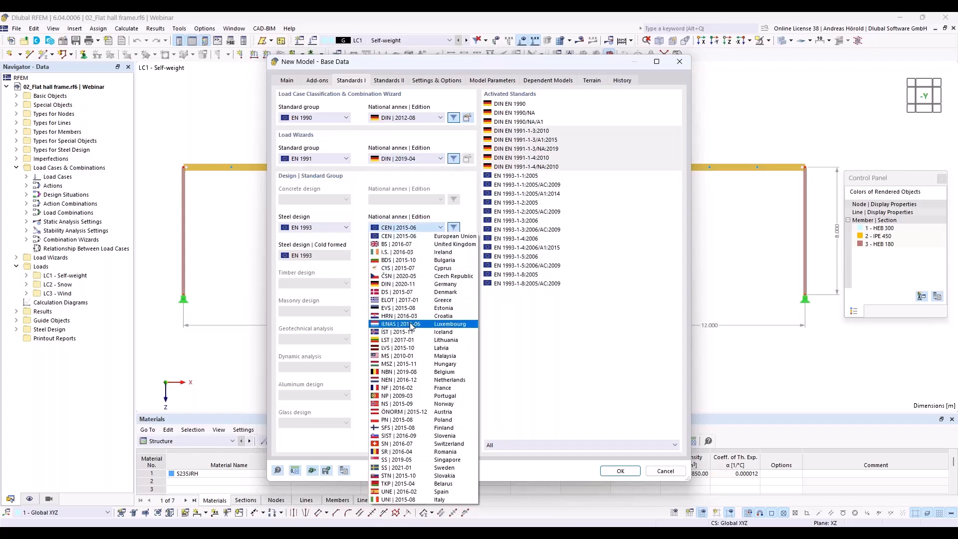
pyautogui.click(410, 285)
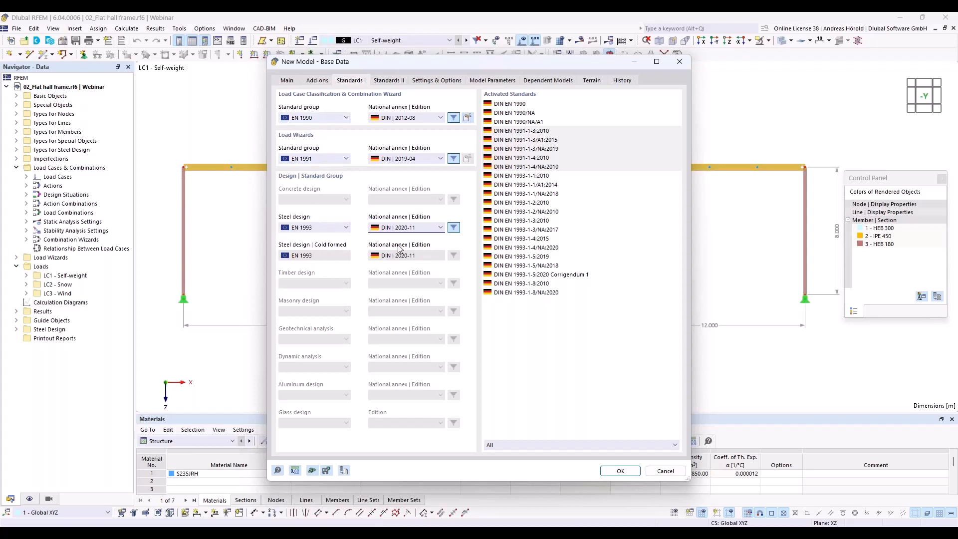
pyautogui.click(620, 472)
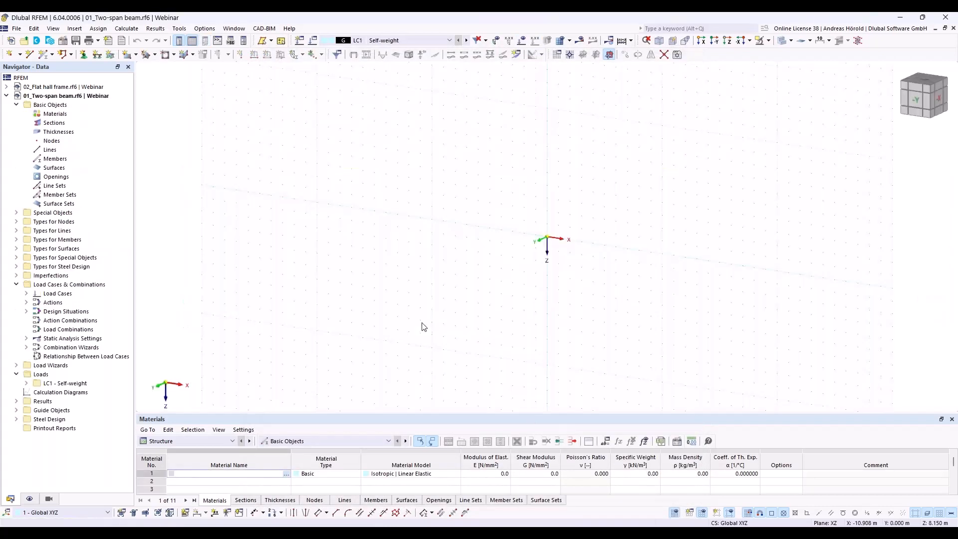
# Step: View the empty model perpendicular to the XZ plane and review the work plane's grid and snap settings
pyautogui.click(715, 41)
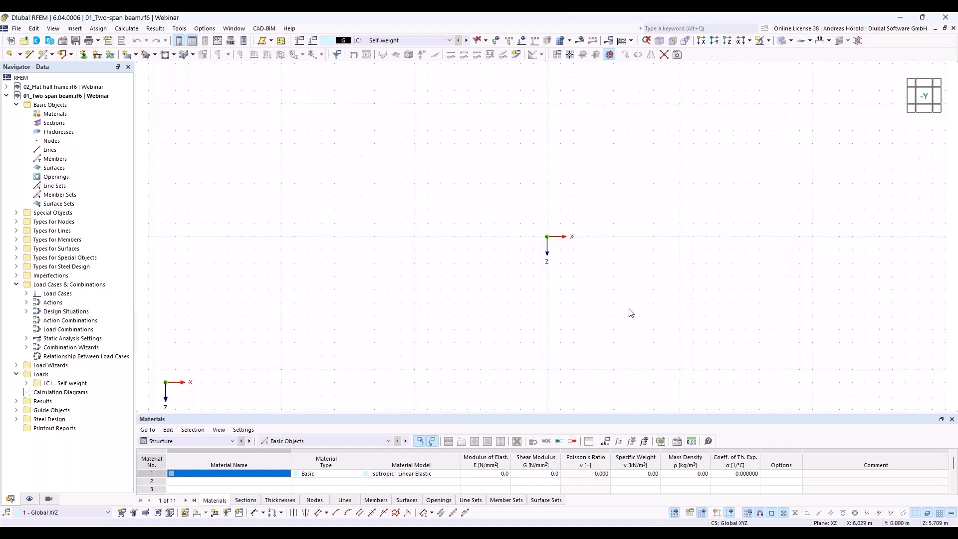
pyautogui.moveTo(565, 305); pyautogui.dragTo(379, 331, button='middle')
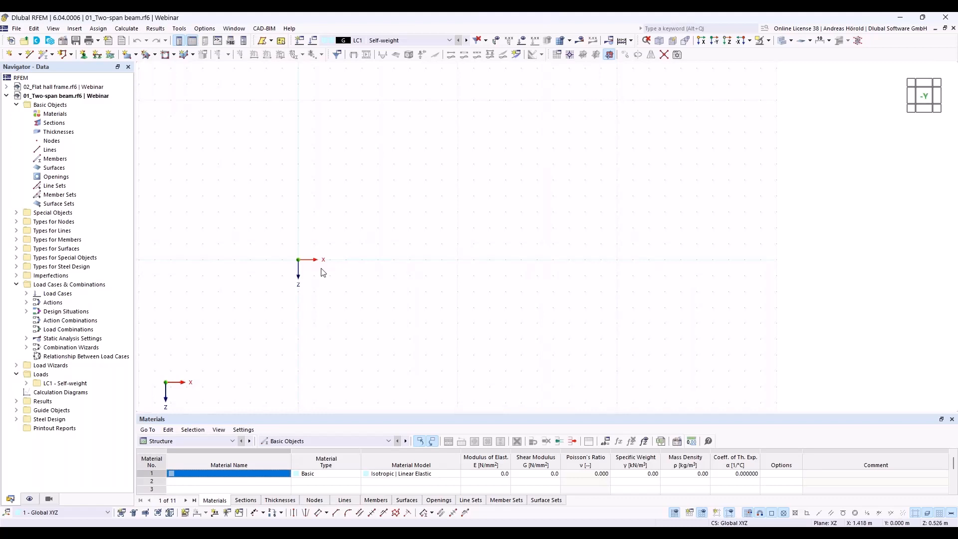
pyautogui.click(675, 514)
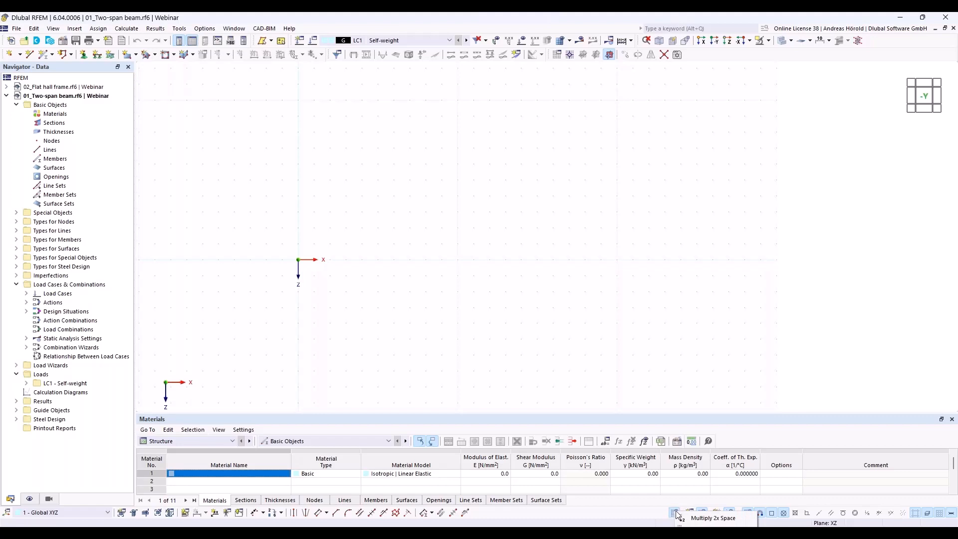
pyautogui.click(714, 537)
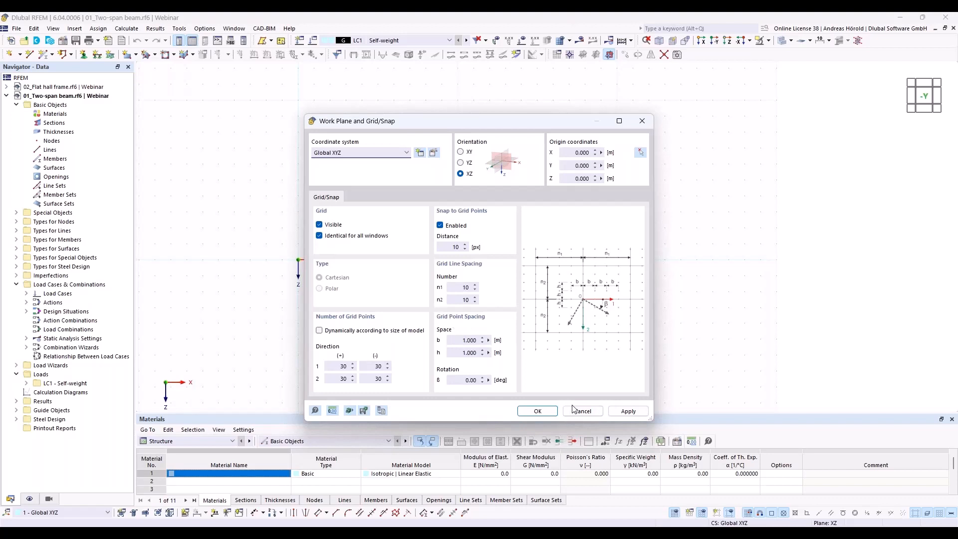
pyautogui.click(538, 411)
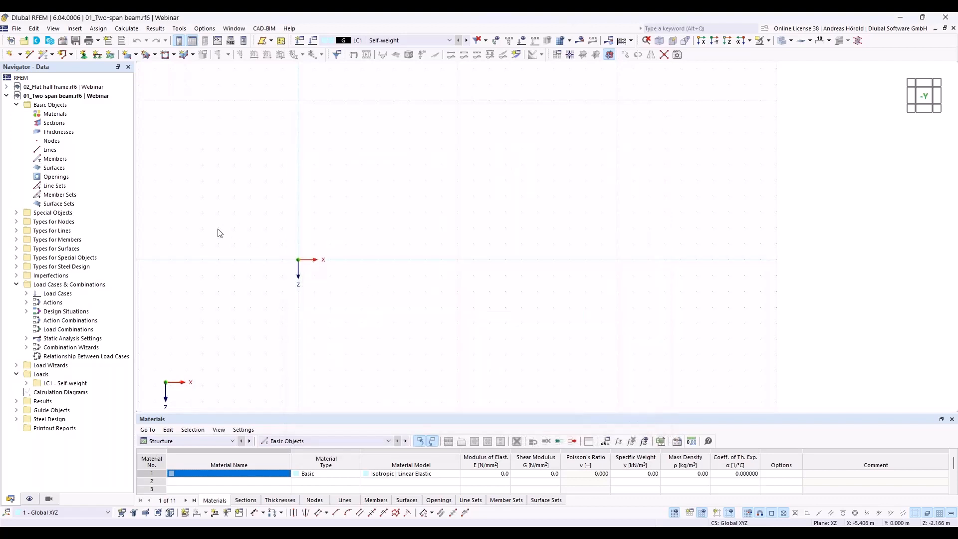
# Step: Start a new beam member and select the standardized IPE 550 section from the EN 10365:2017 ArcelorMittal series
pyautogui.click(44, 55)
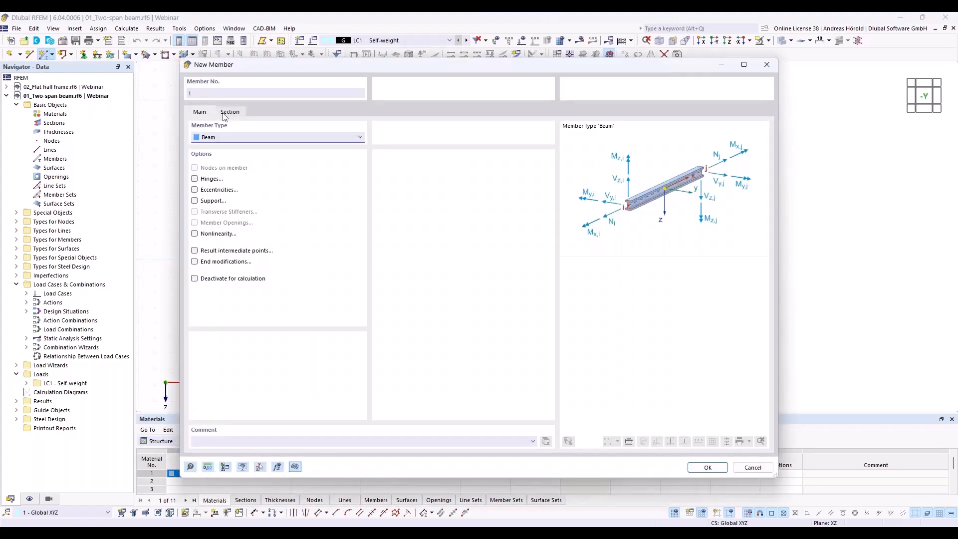
pyautogui.click(229, 113)
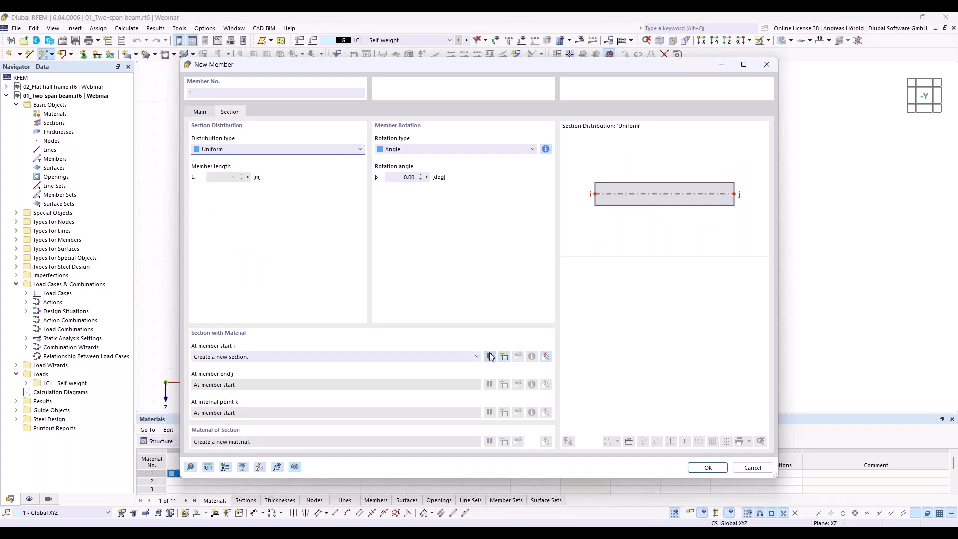
pyautogui.click(491, 357)
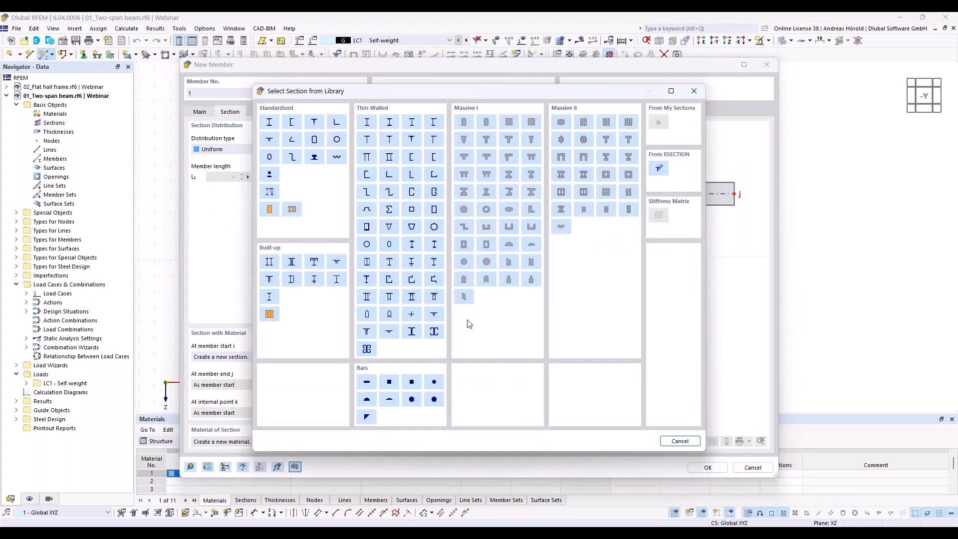
pyautogui.click(270, 122)
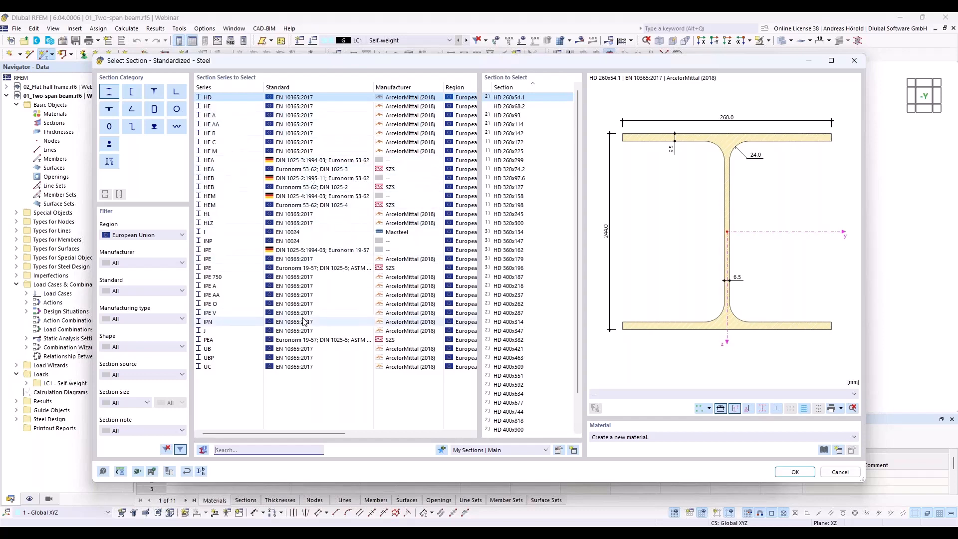
pyautogui.click(228, 262)
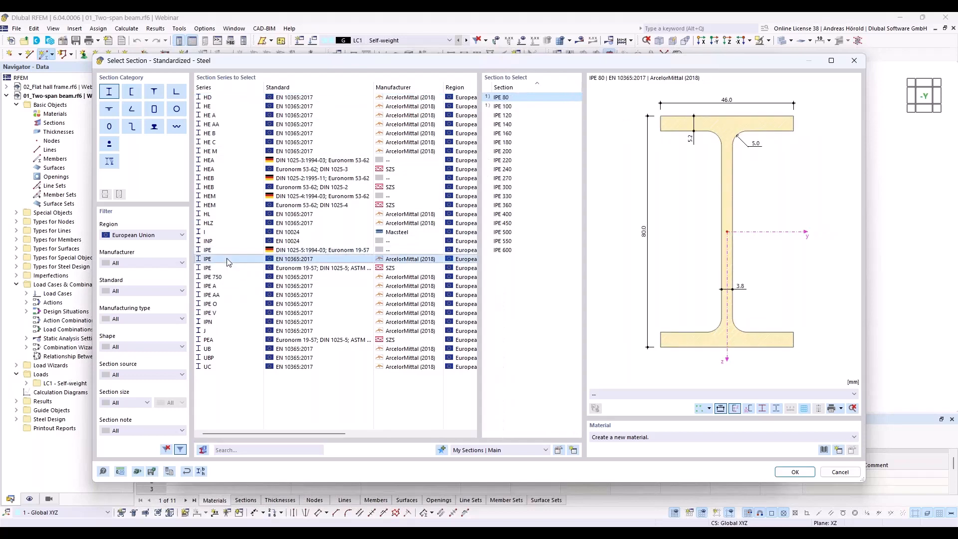
pyautogui.click(514, 242)
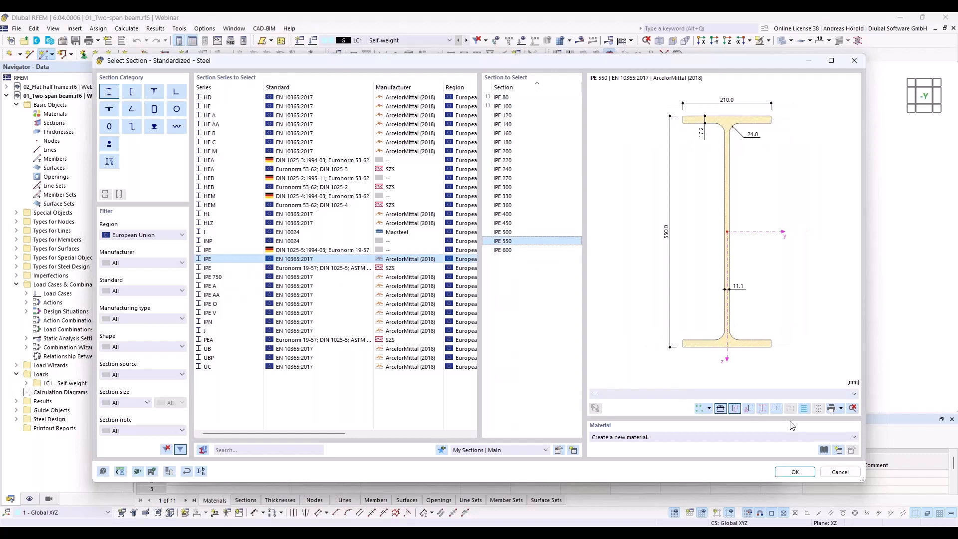
# Step: Assign the section the library material S235 from the Steel S series of EN 1993-1-1:2005-05
pyautogui.click(824, 449)
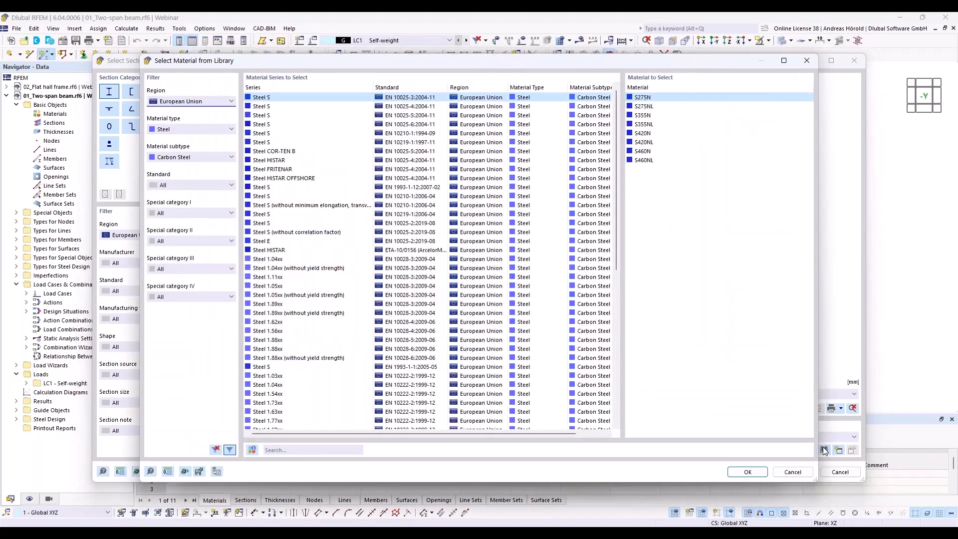
pyautogui.click(195, 102)
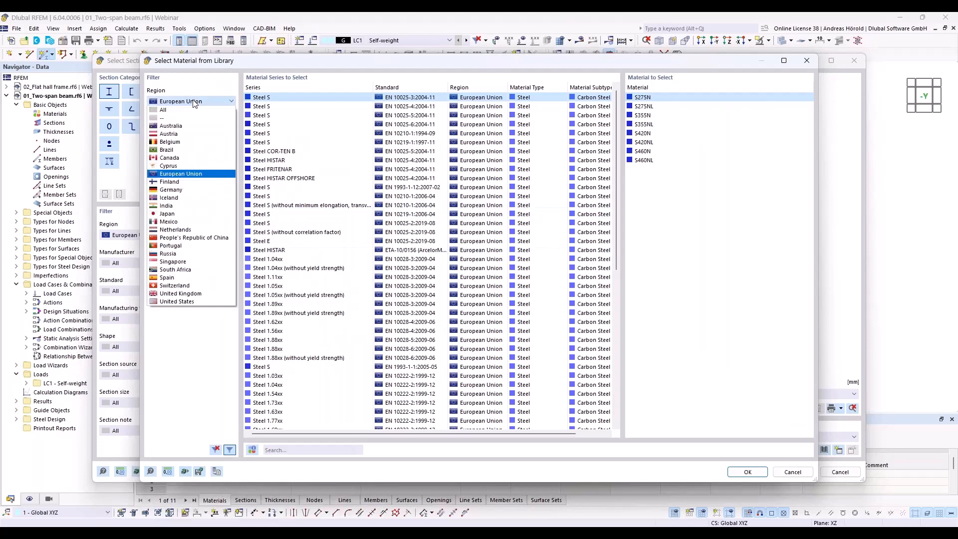
pyautogui.click(195, 102)
pyautogui.click(199, 128)
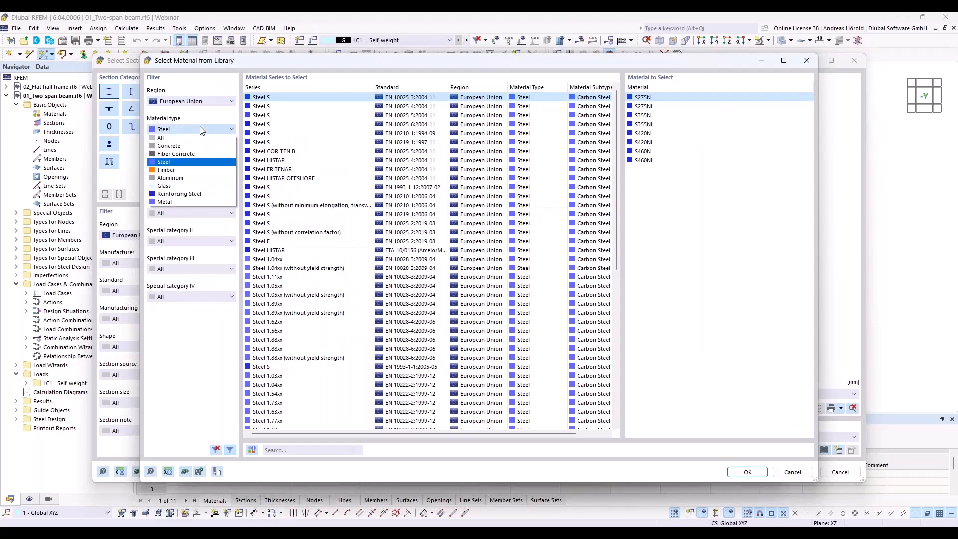
pyautogui.click(200, 127)
pyautogui.click(201, 157)
pyautogui.click(202, 157)
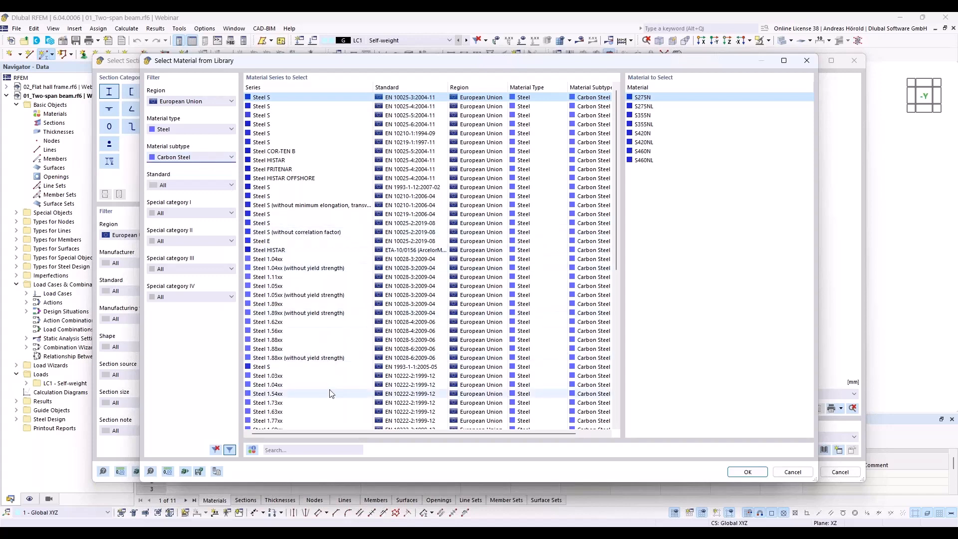
pyautogui.click(274, 106)
pyautogui.click(277, 116)
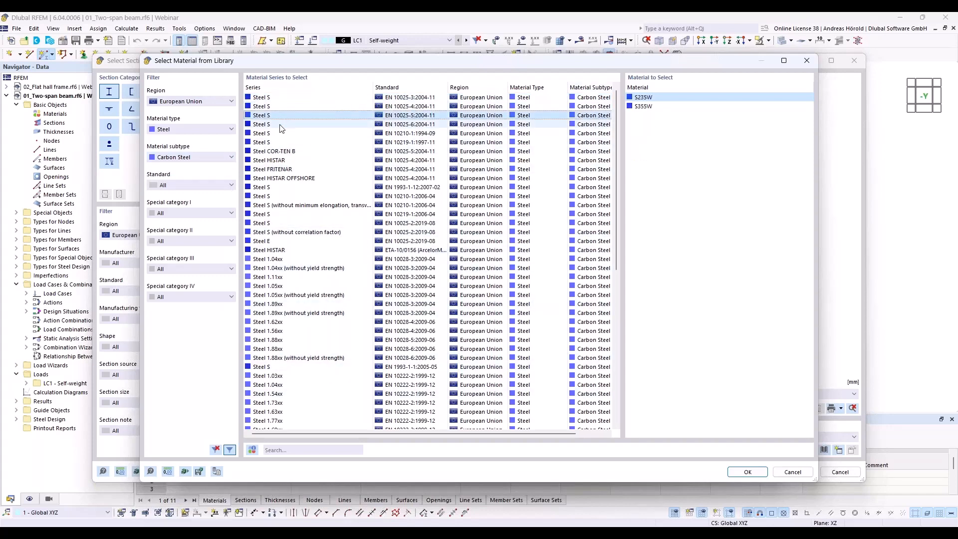
pyautogui.click(279, 125)
pyautogui.click(281, 134)
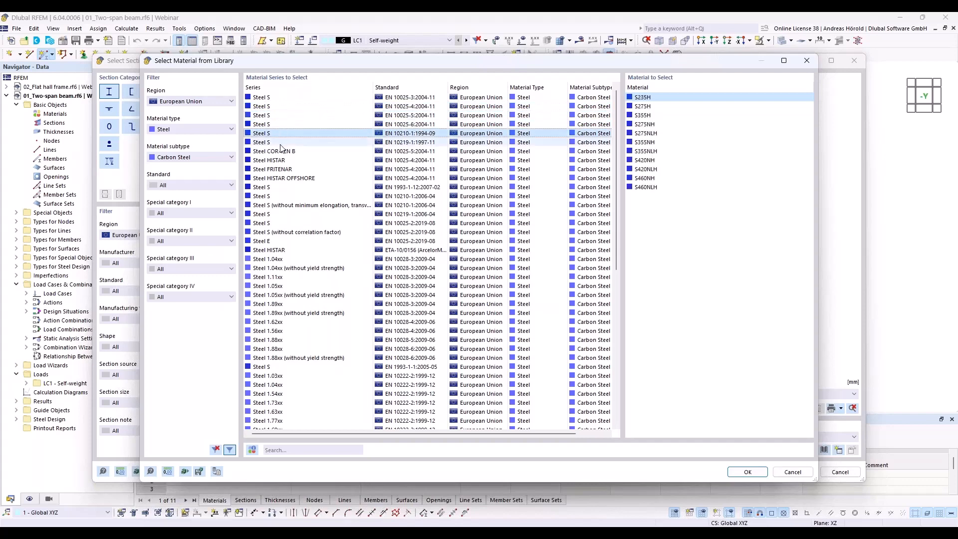
pyautogui.click(281, 143)
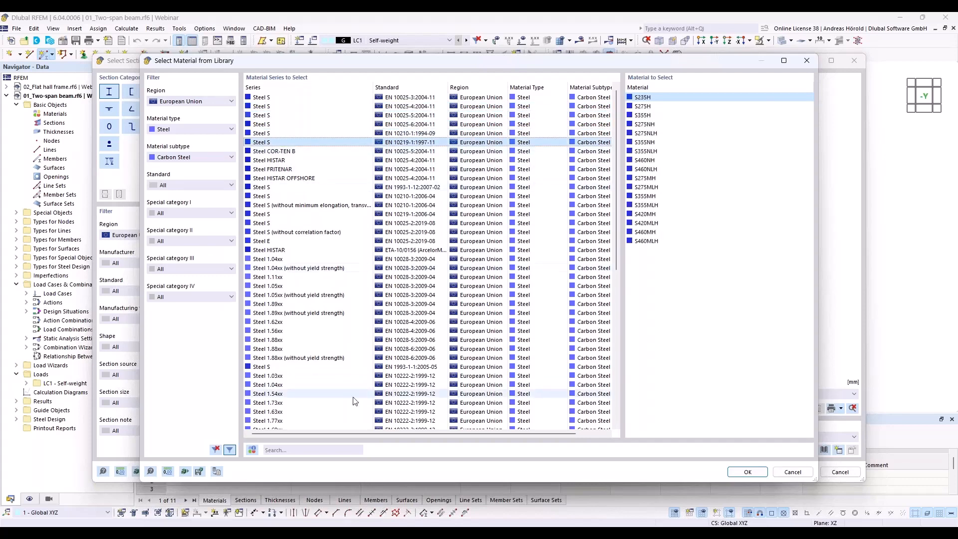
pyautogui.click(285, 367)
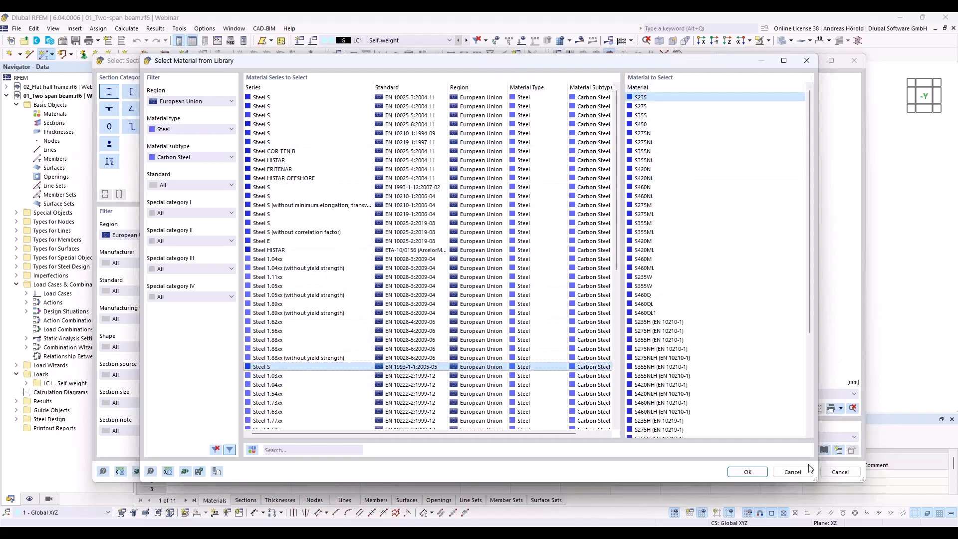
pyautogui.click(746, 472)
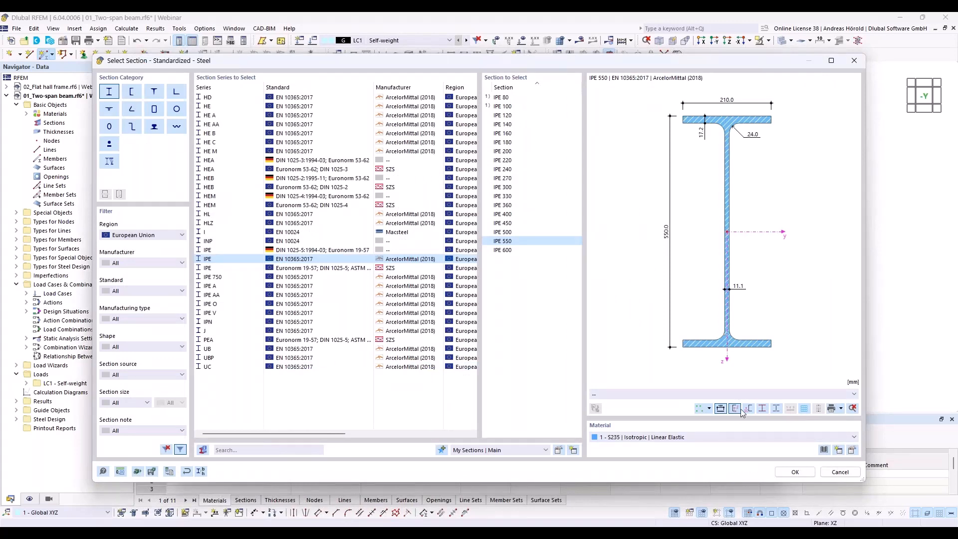
# Step: Confirm the IPE 550 section and draw a single 24 m horizontal beam member along X starting at the origin
pyautogui.click(799, 473)
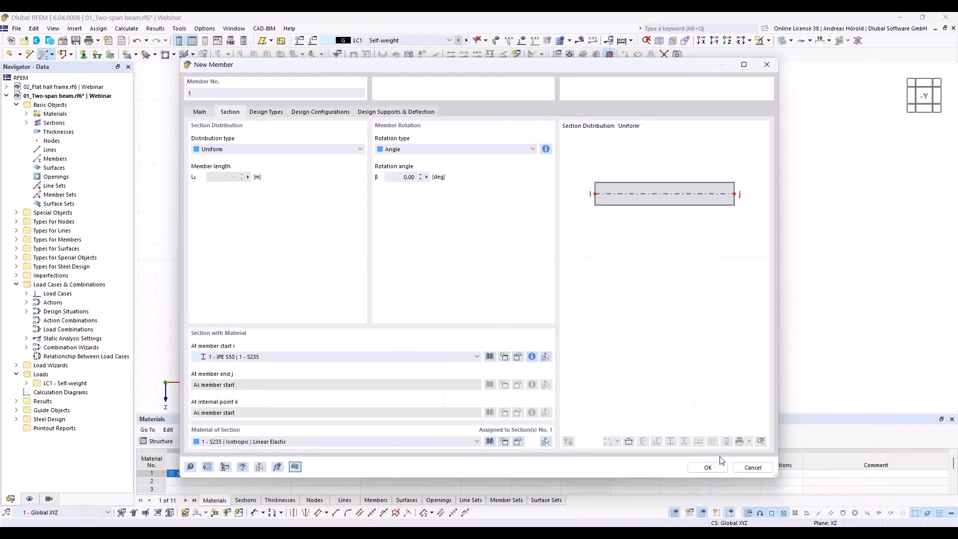
pyautogui.click(707, 468)
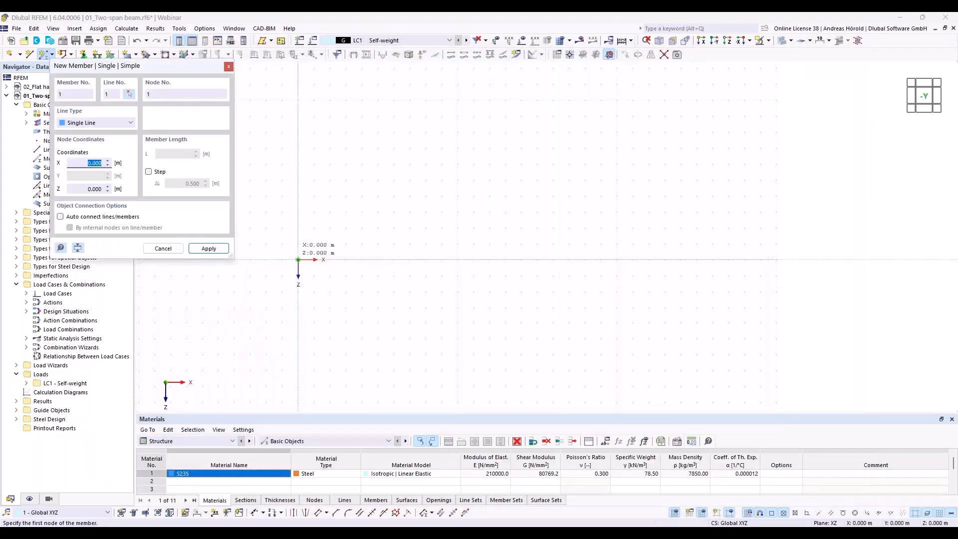
pyautogui.click(299, 259)
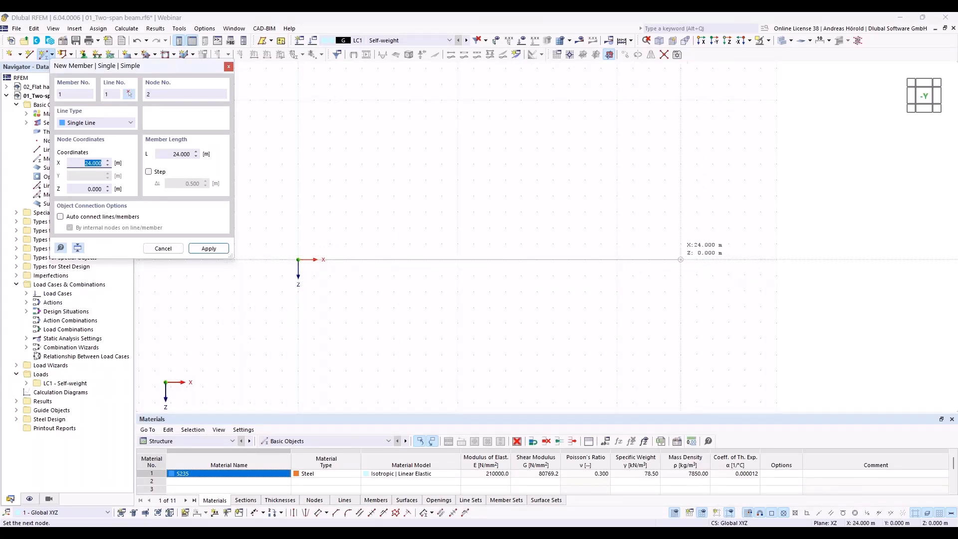
pyautogui.click(681, 259)
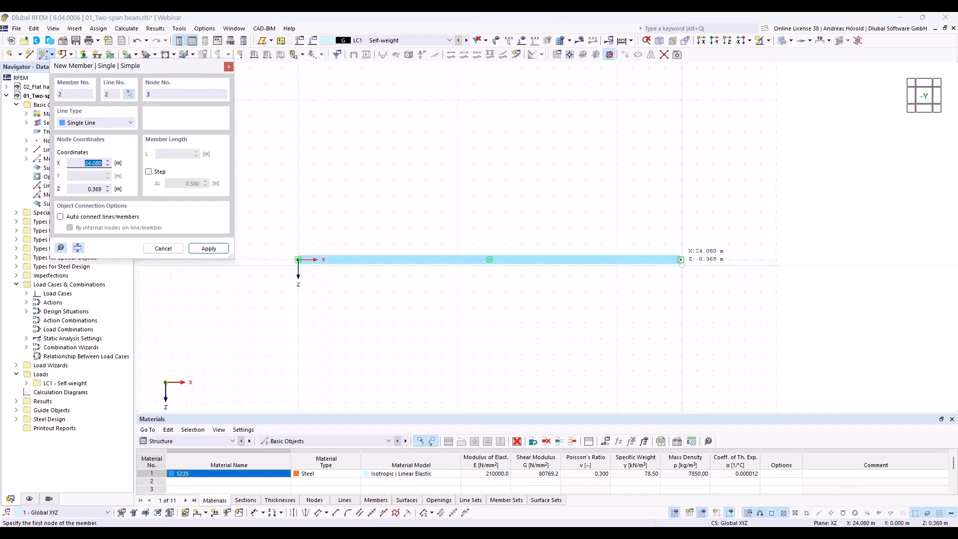
pyautogui.press('Escape')
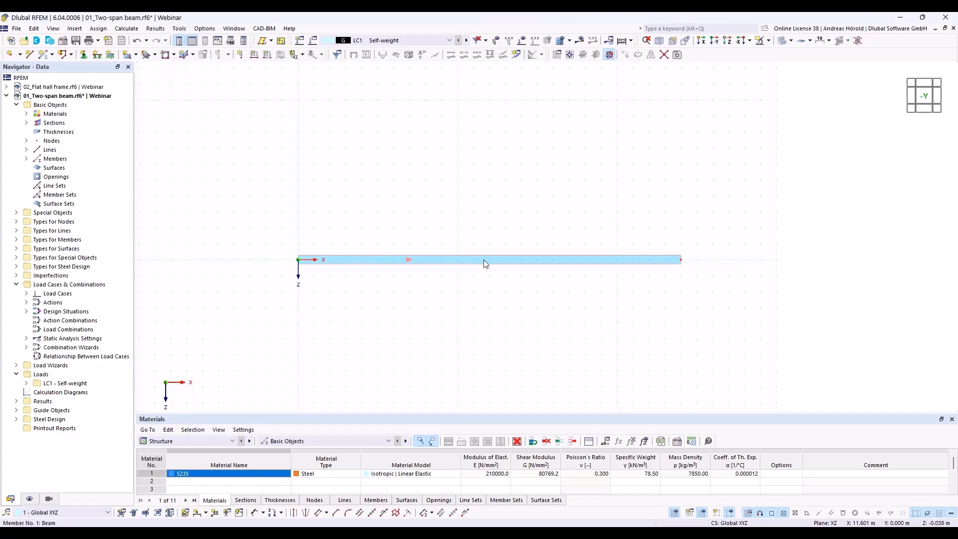
# Step: Add one intermediate node to the beam as an 'On Member' node without dividing the member
pyautogui.rightClick(484, 263)
pyautogui.moveTo(535, 293)
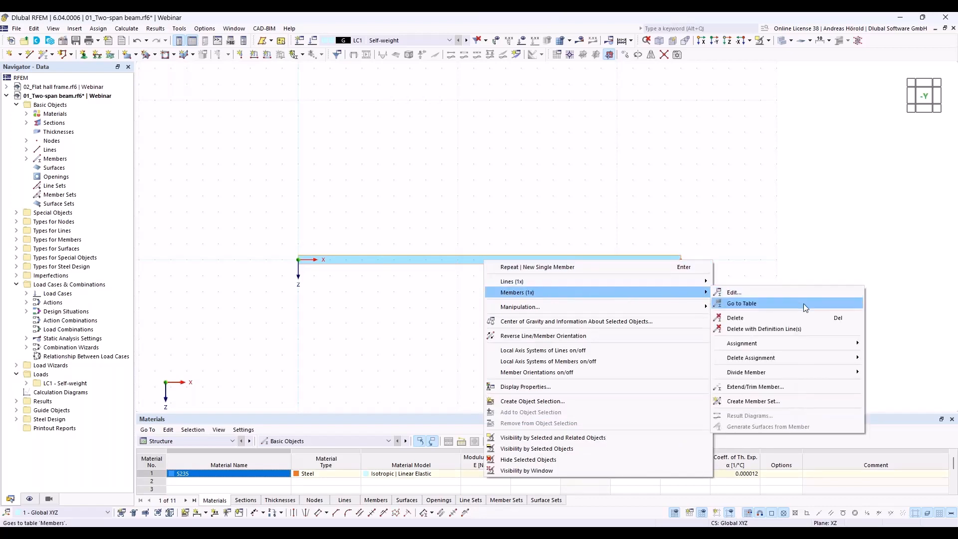
pyautogui.moveTo(768, 375)
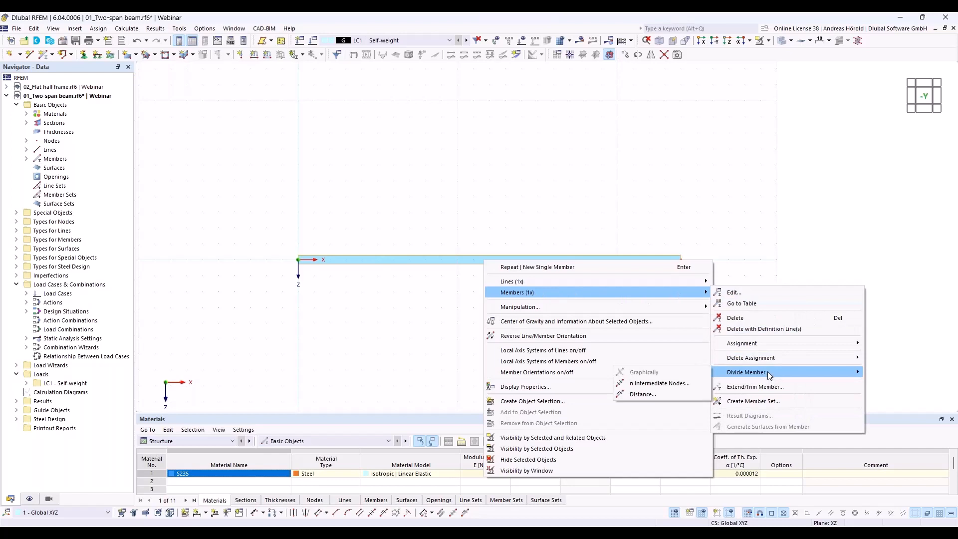
pyautogui.click(675, 381)
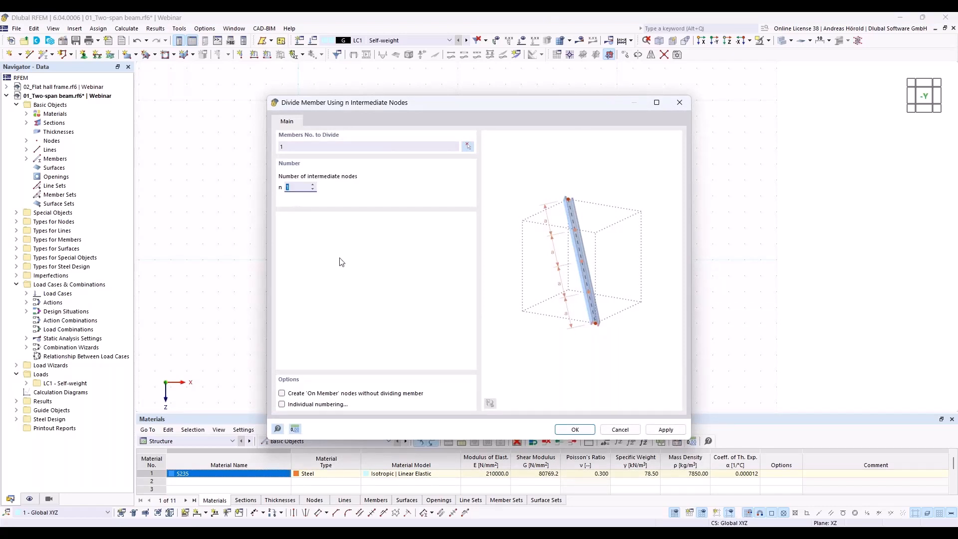
pyautogui.click(283, 394)
pyautogui.click(577, 430)
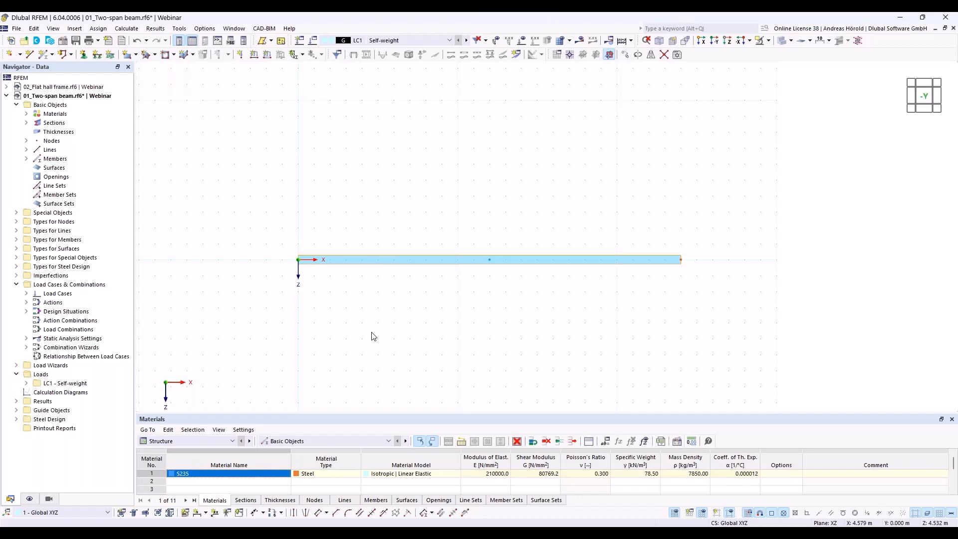
# Step: Check the conditions of the predefined Hinged nodal support and assign it to the beam's start node at the origin
pyautogui.click(84, 56)
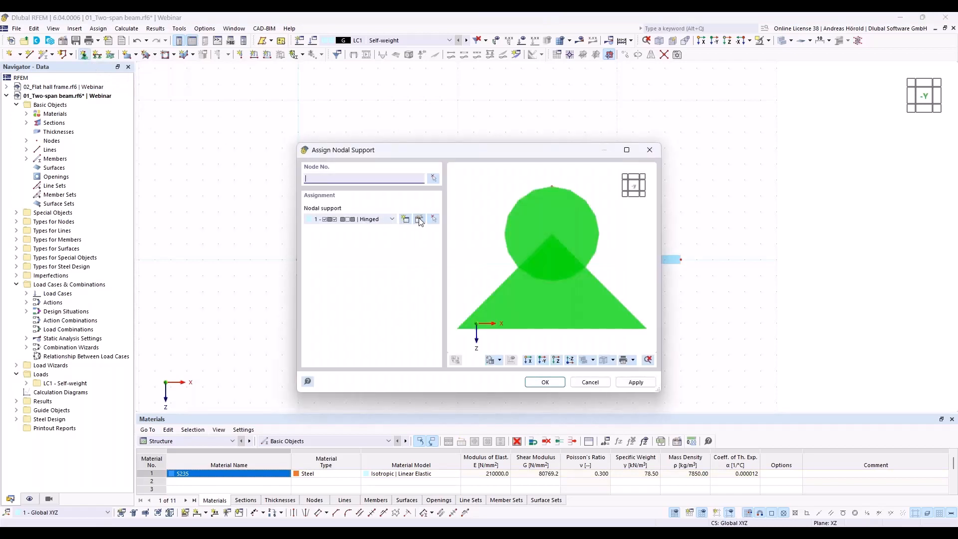
pyautogui.click(420, 221)
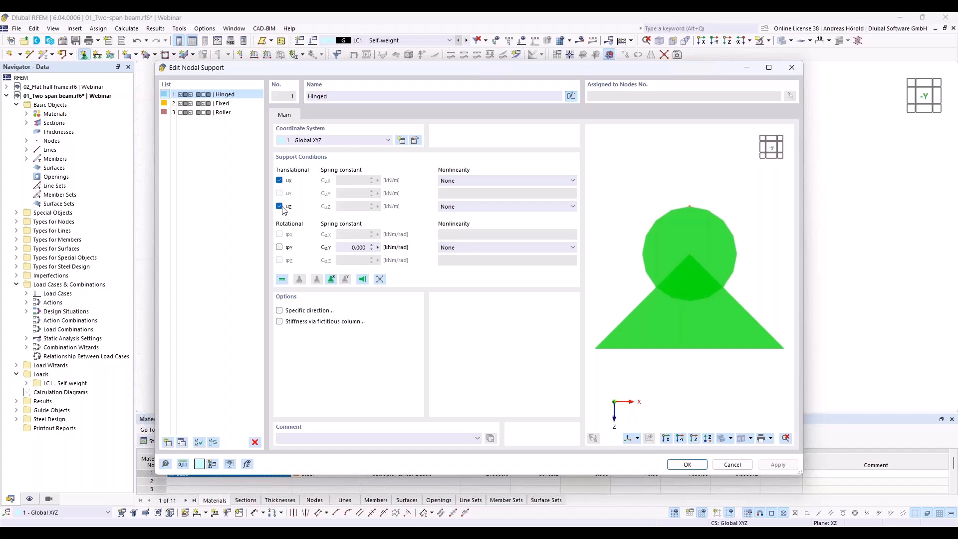
pyautogui.click(686, 464)
pyautogui.click(544, 382)
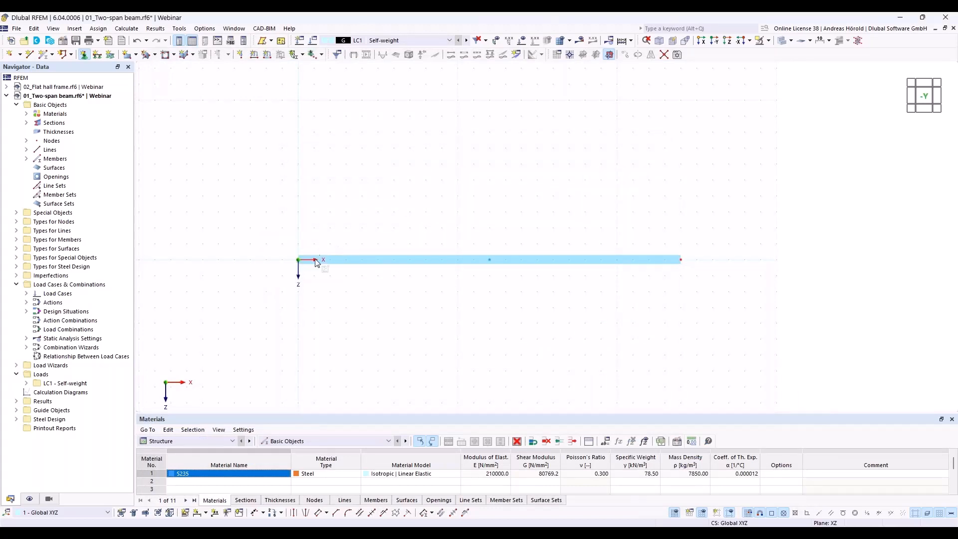
# Step: Enlarge the display size of the nodal support symbols
pyautogui.scroll(2, 308, 277)
pyautogui.scroll(2, 308, 278)
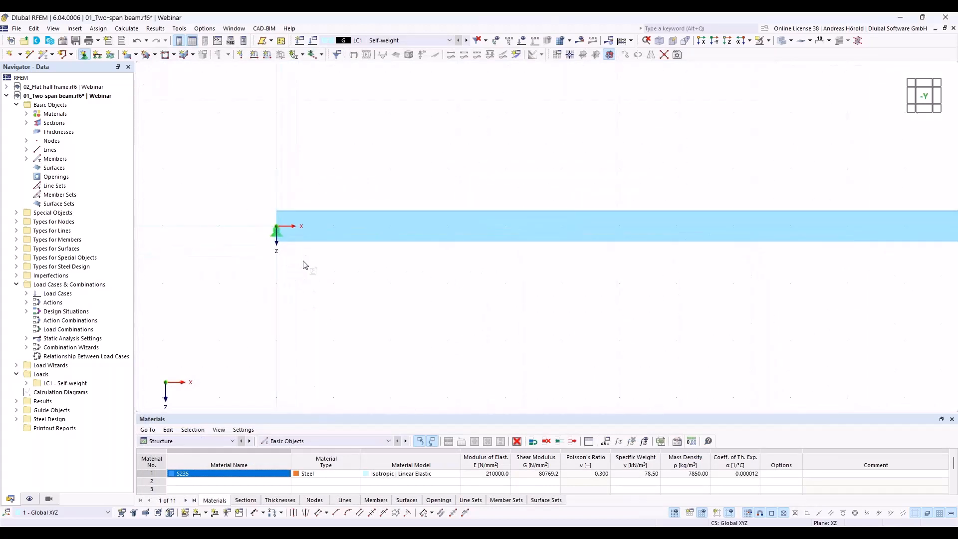
pyautogui.rightClick(275, 237)
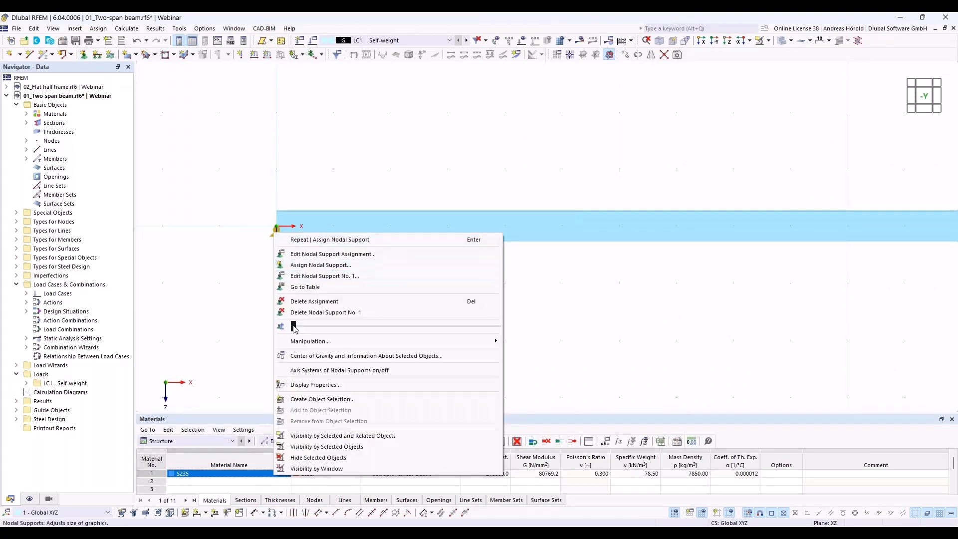
pyautogui.moveTo(294, 327); pyautogui.dragTo(372, 335)
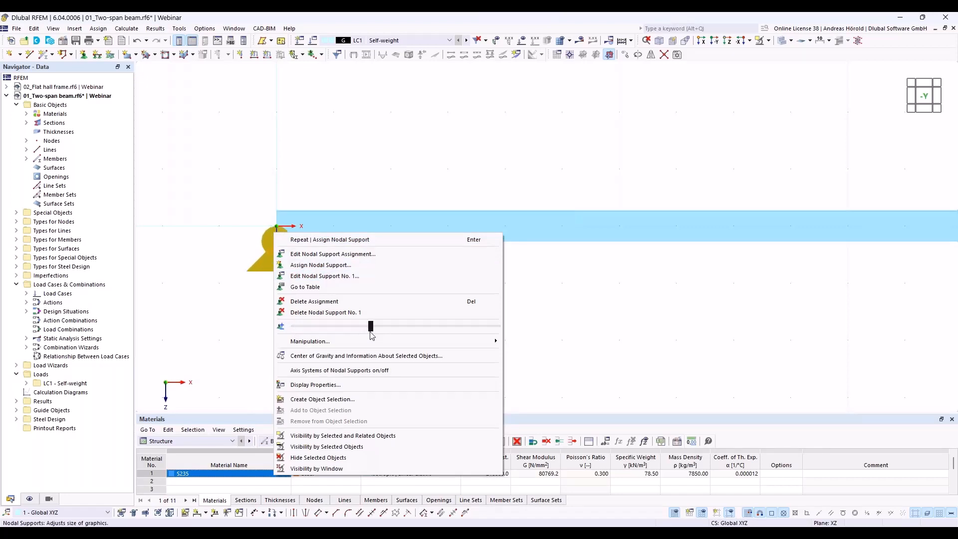
pyautogui.click(551, 327)
pyautogui.scroll(-3, 499, 321)
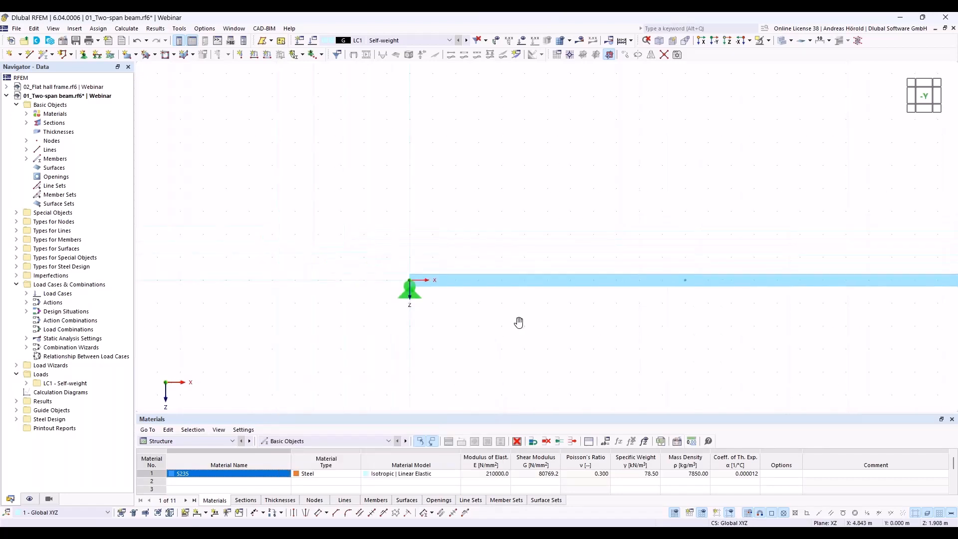
pyautogui.moveTo(519, 323); pyautogui.dragTo(399, 289, button='middle')
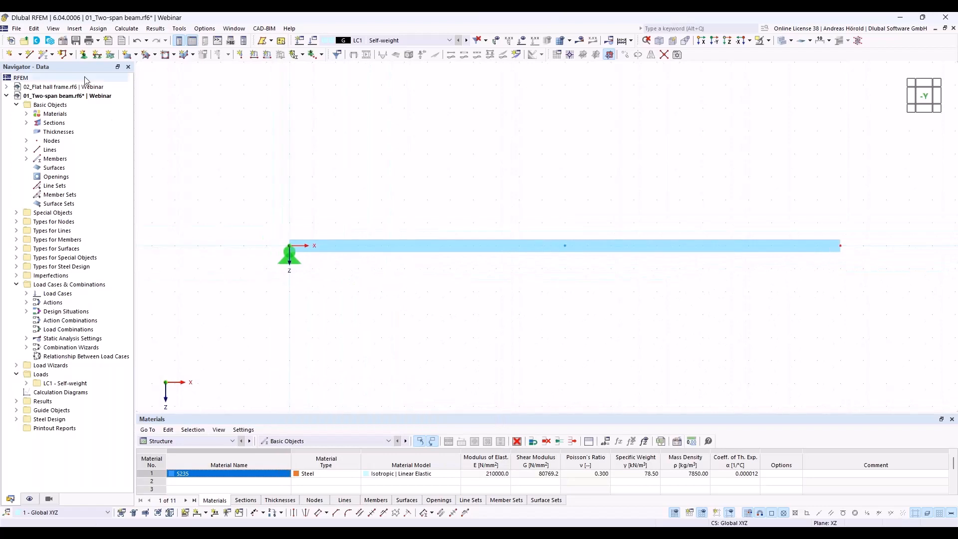
# Step: Choose the predefined Fixed nodal support for a new assignment and release its φY rotation and uX displacement, keeping only uZ restrained
pyautogui.click(84, 55)
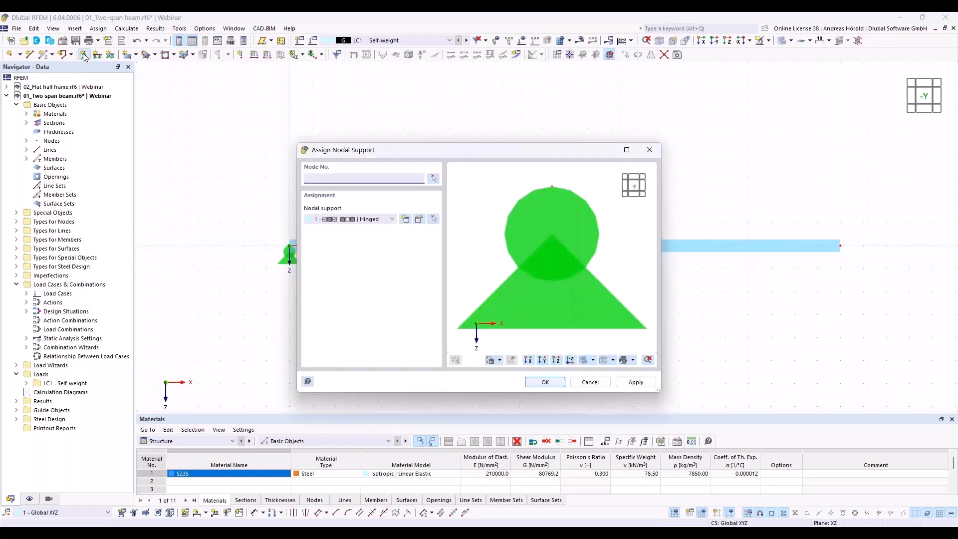
pyautogui.click(392, 221)
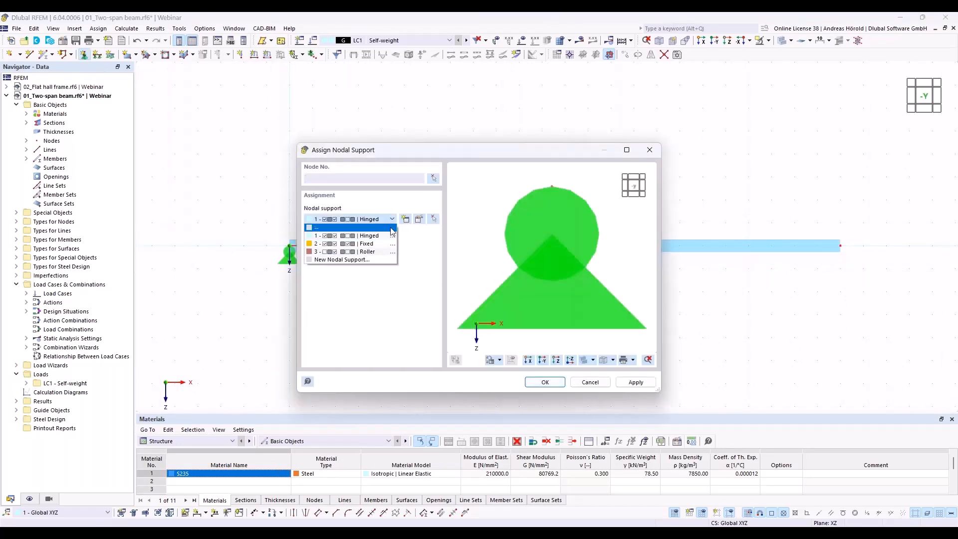
pyautogui.click(379, 244)
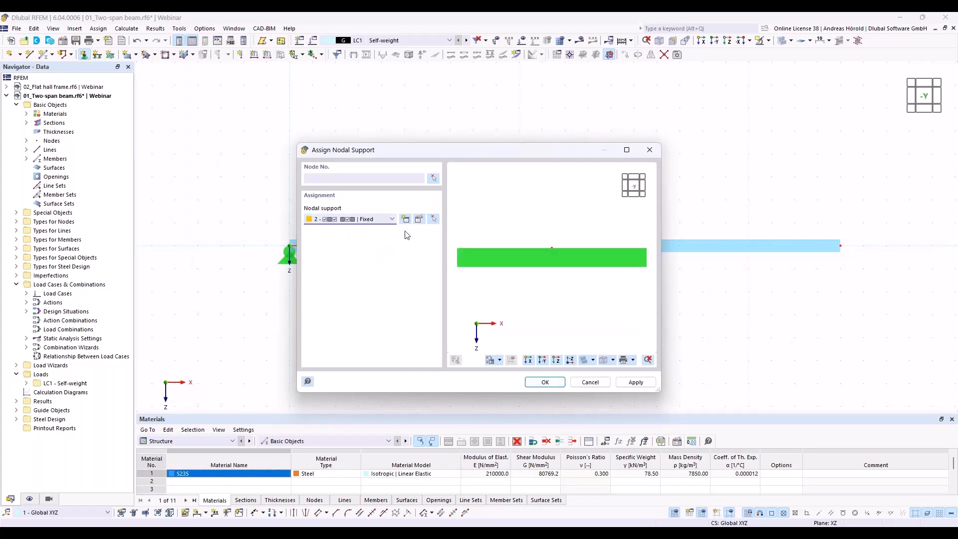
pyautogui.click(419, 221)
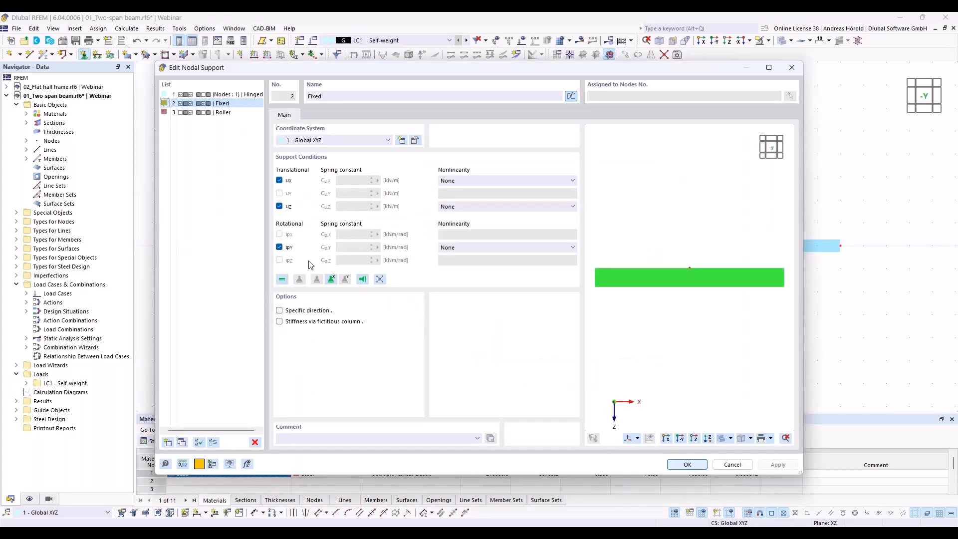
pyautogui.click(279, 247)
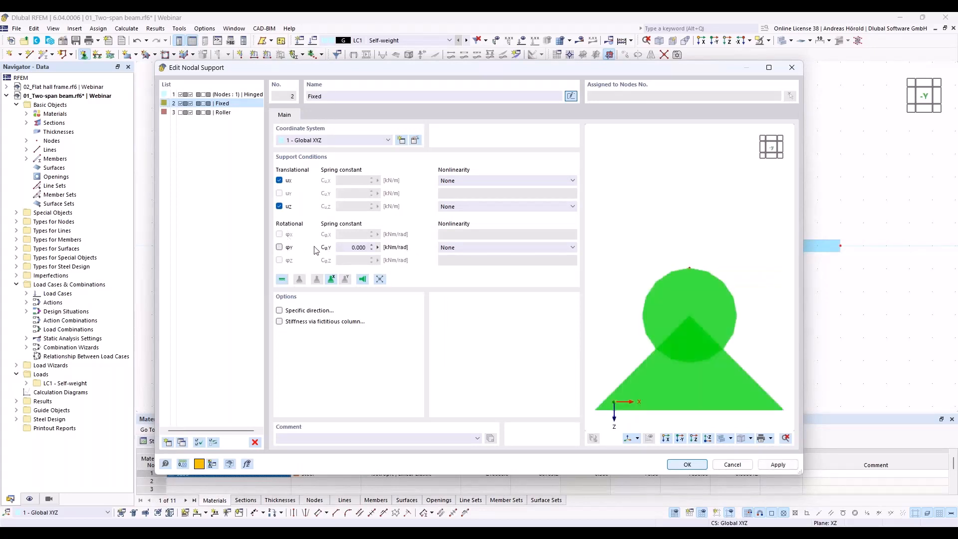
pyautogui.click(279, 180)
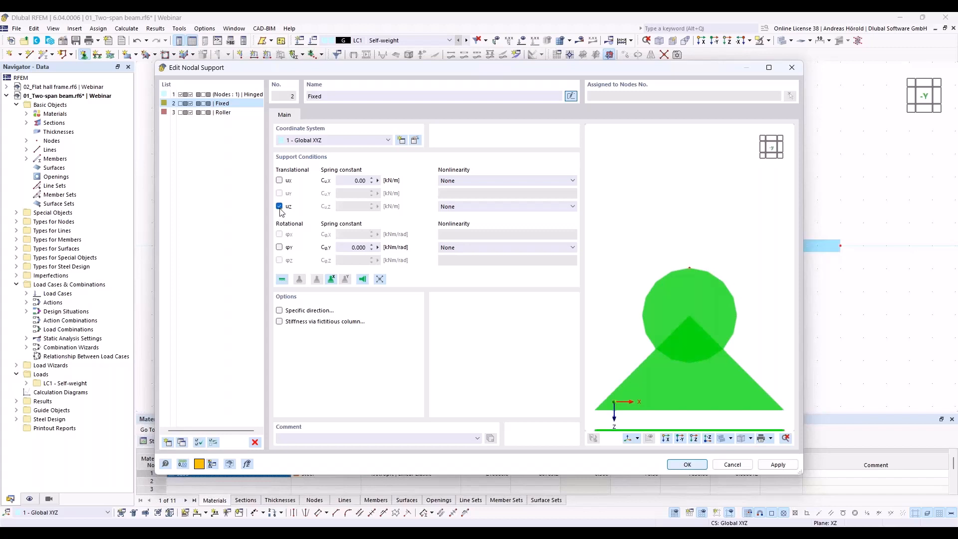
pyautogui.click(683, 465)
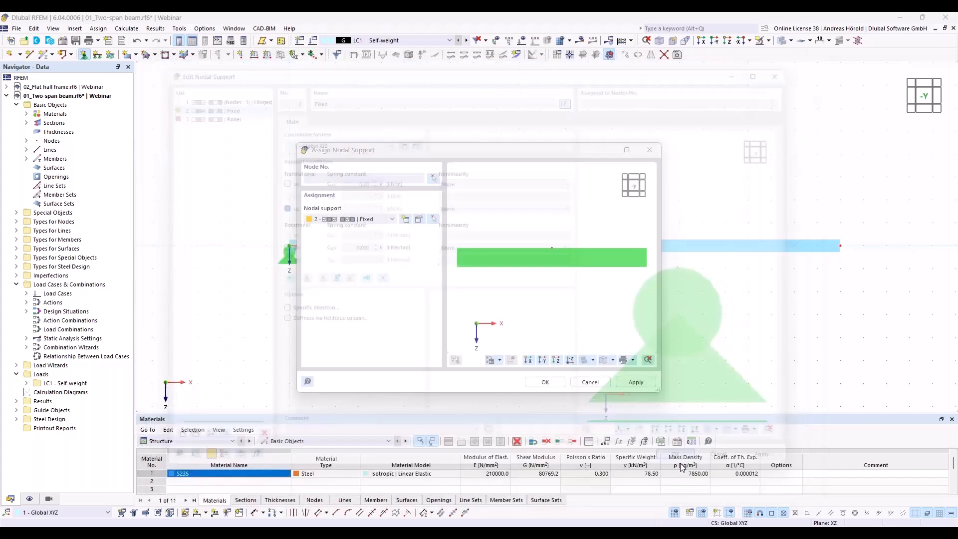
# Step: Assign the modified nodal support to the beam's middle node and far end node
pyautogui.click(546, 382)
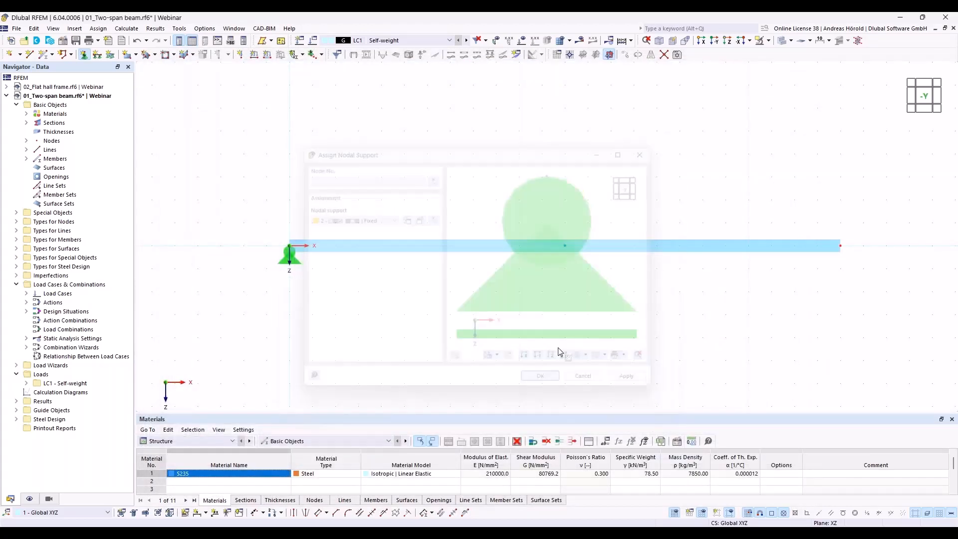
pyautogui.moveTo(535, 284); pyautogui.dragTo(905, 212)
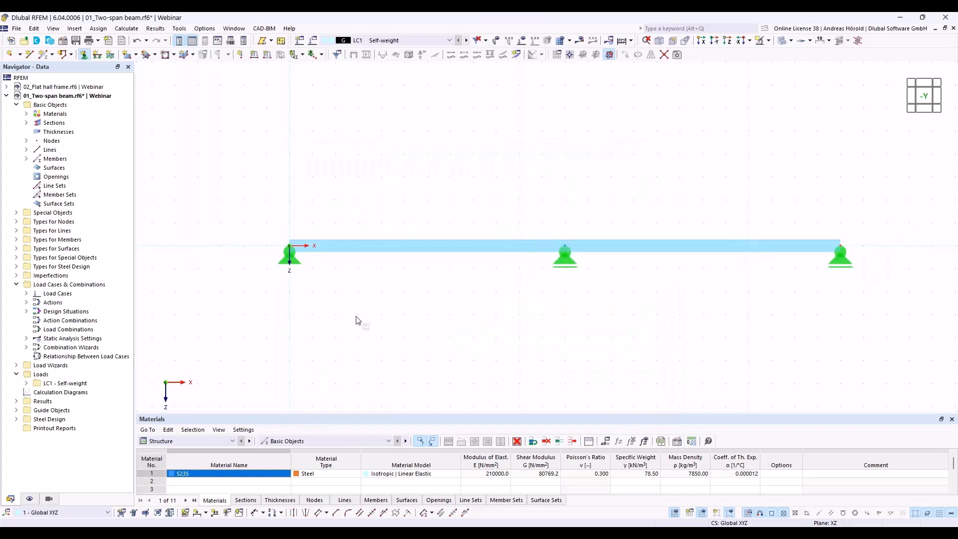
pyautogui.press('Escape')
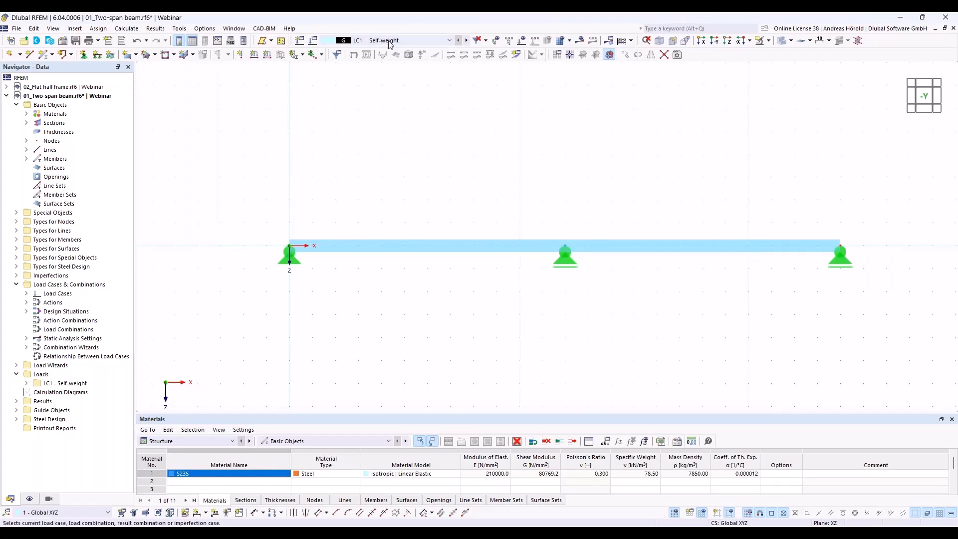
# Step: Check the self-weight settings of load case LC1 without changing anything
pyautogui.click(312, 42)
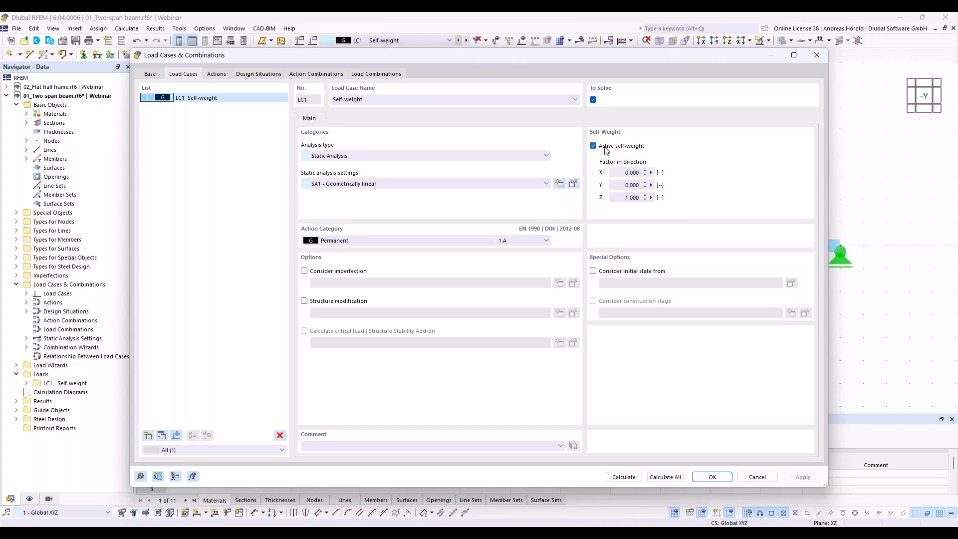
pyautogui.click(758, 478)
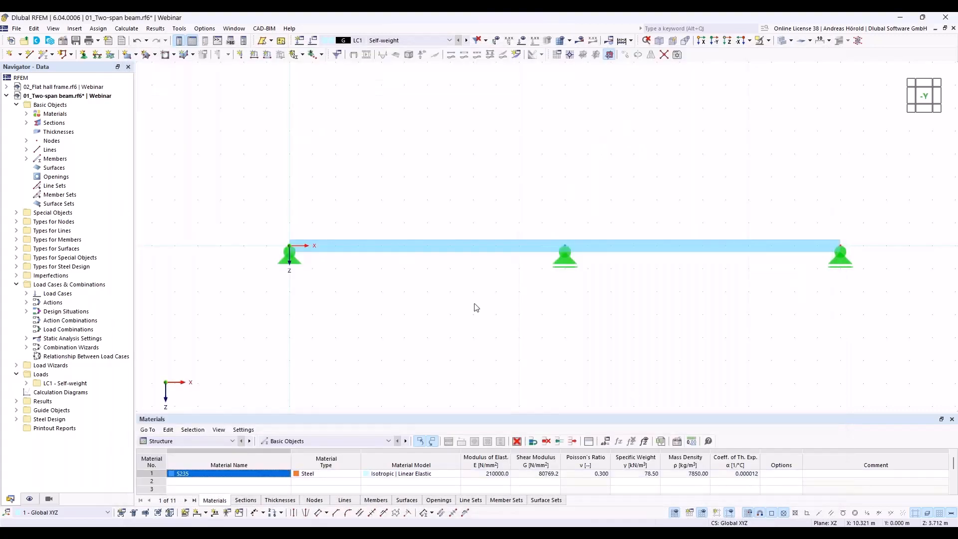
# Step: Start a new uniform force member load in LC1 along global ZL, reviewing the available load types, distributions and directions
pyautogui.click(267, 55)
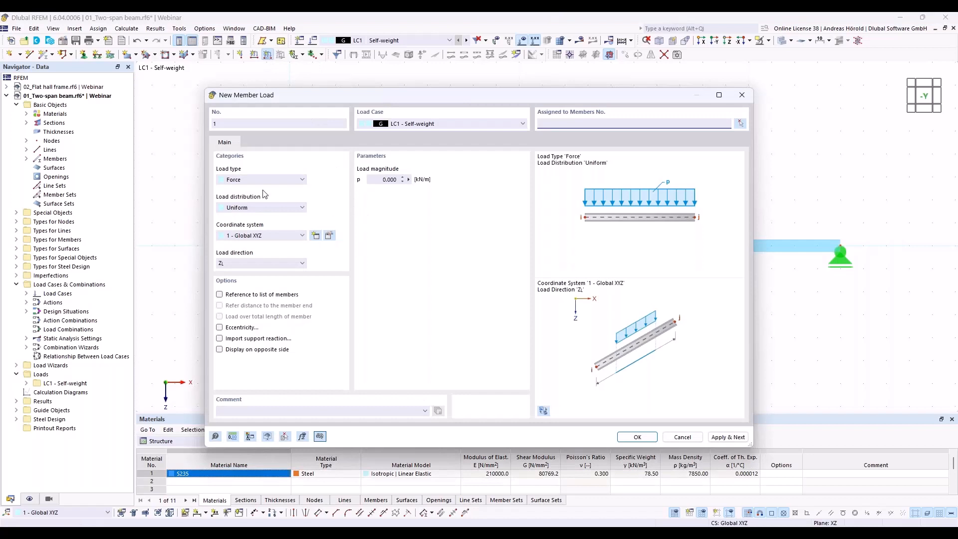
pyautogui.click(249, 180)
pyautogui.click(249, 180)
pyautogui.click(251, 208)
pyautogui.click(252, 208)
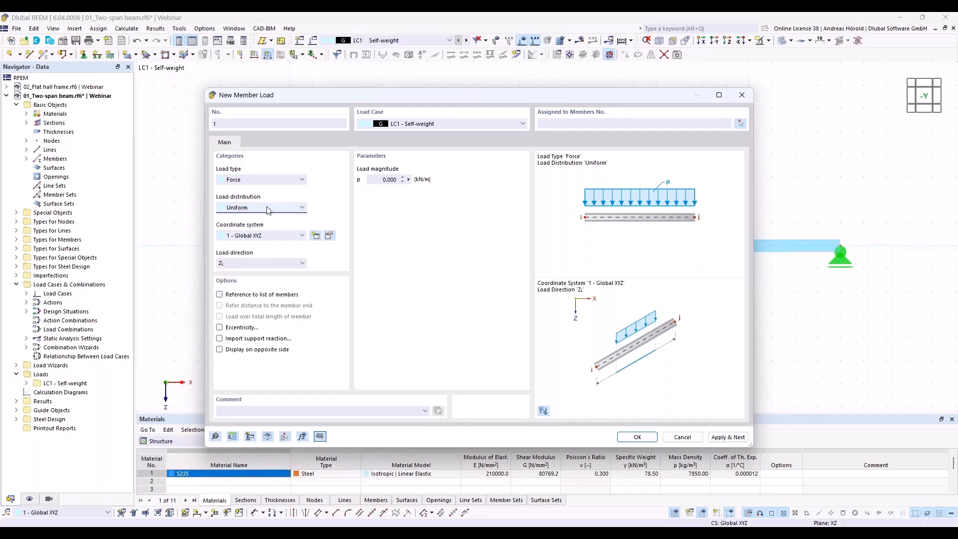
pyautogui.click(273, 208)
pyautogui.click(273, 208)
pyautogui.click(246, 263)
pyautogui.click(246, 265)
# Step: Set the member load magnitude to 8 kN/m and apply it to the whole beam
pyautogui.click(377, 179)
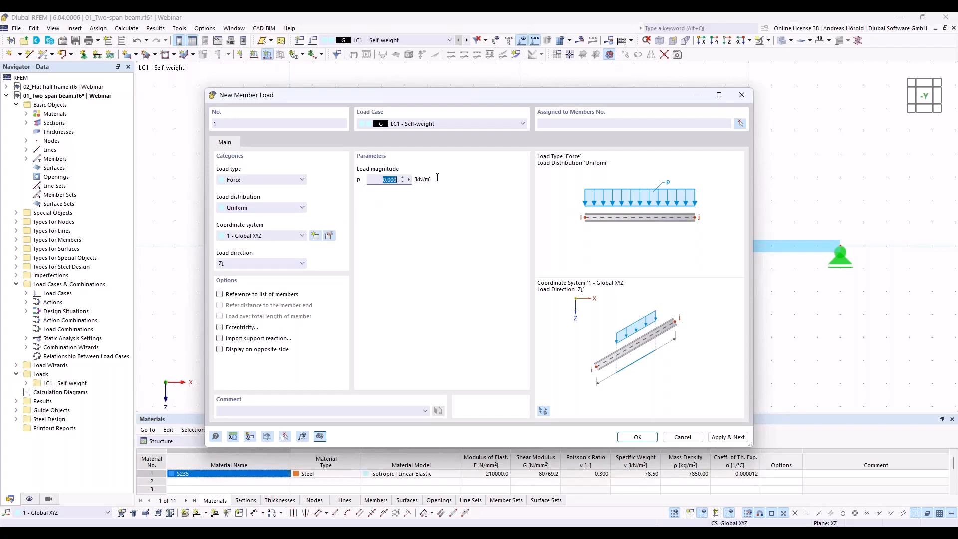
pyautogui.write('8')
pyautogui.click(635, 440)
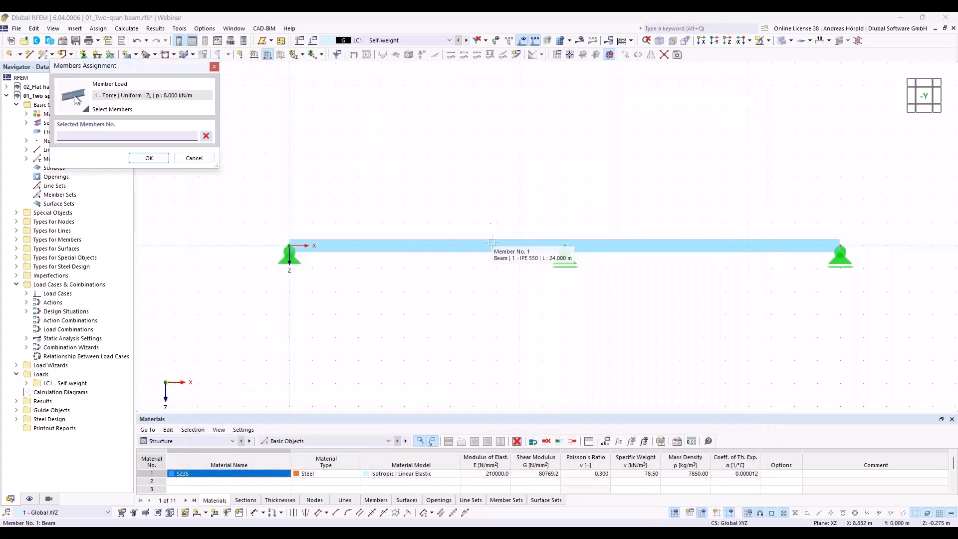
pyautogui.click(493, 244)
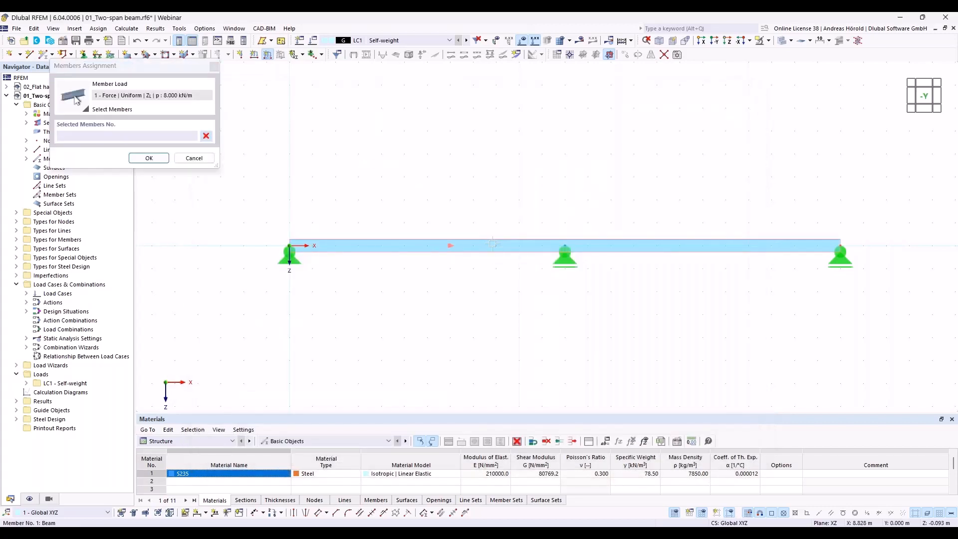
pyautogui.click(149, 158)
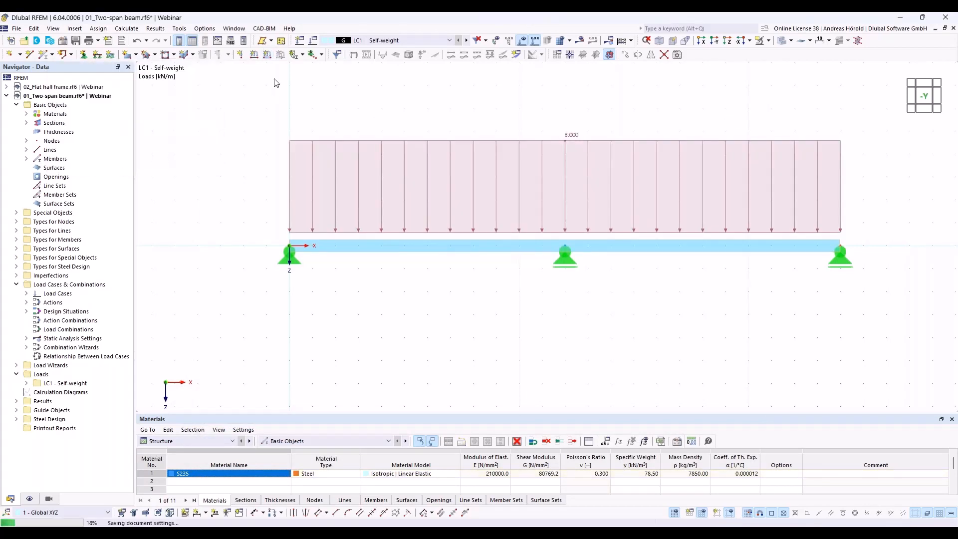
# Step: Create load case LC2 named "Imposed load" with the action category Imposed loads - category A: domestic, residential areas
pyautogui.click(299, 42)
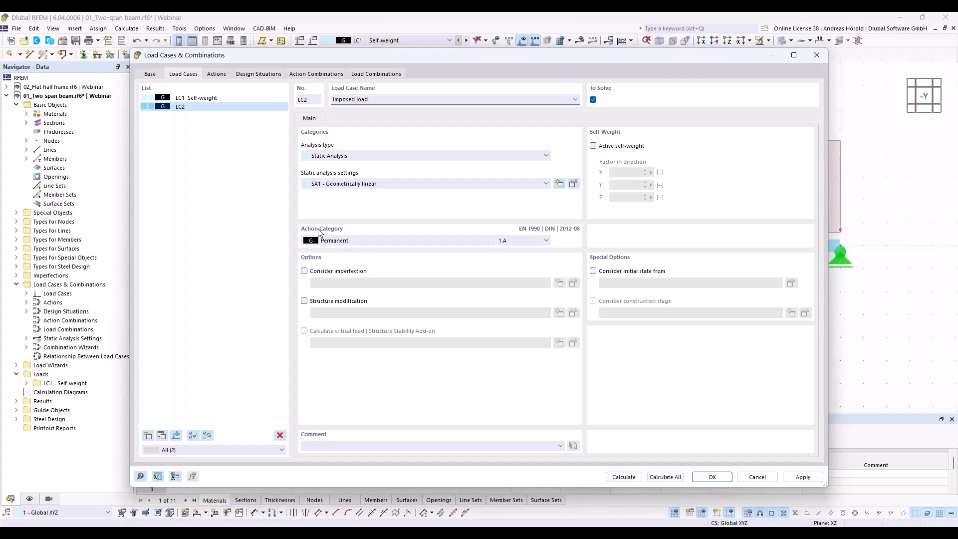
pyautogui.click(352, 241)
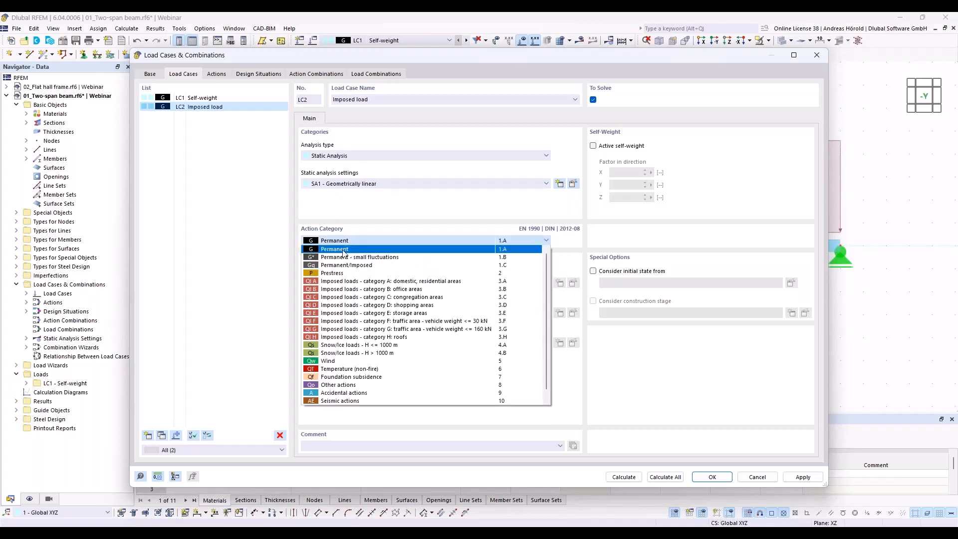
pyautogui.click(391, 282)
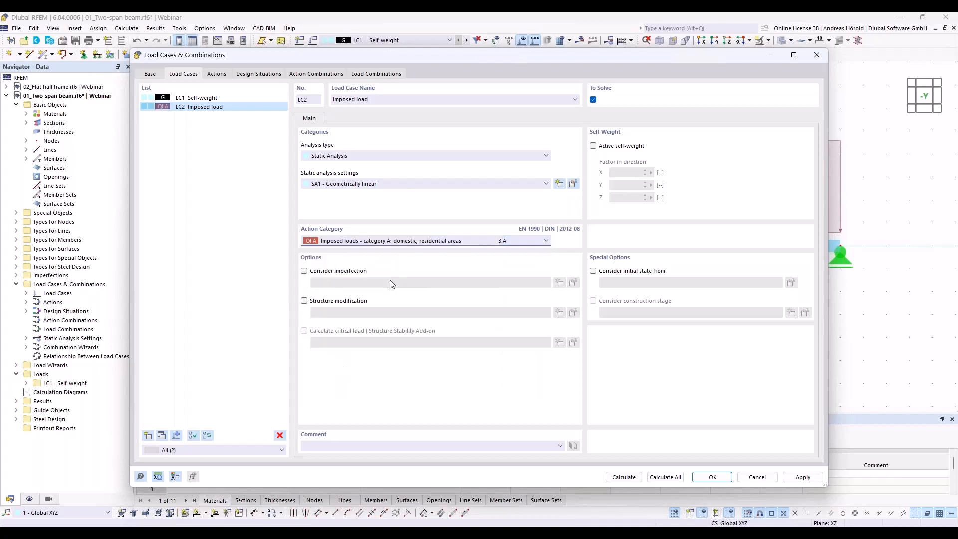
pyautogui.click(712, 476)
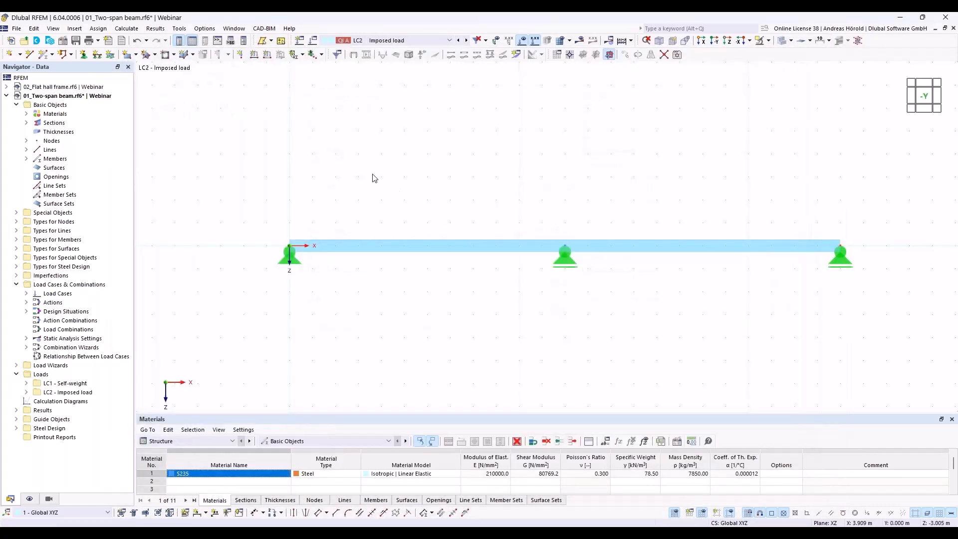
# Step: Apply a uniform 12 kN/m force member load along global ZL to the whole beam in load case LC2
pyautogui.click(267, 56)
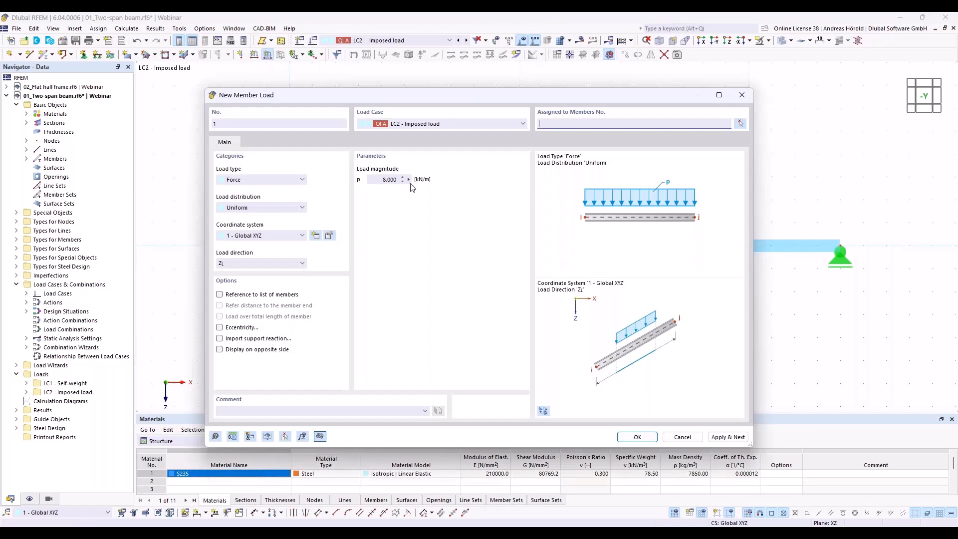
pyautogui.moveTo(373, 179); pyautogui.dragTo(430, 176)
pyautogui.write('12')
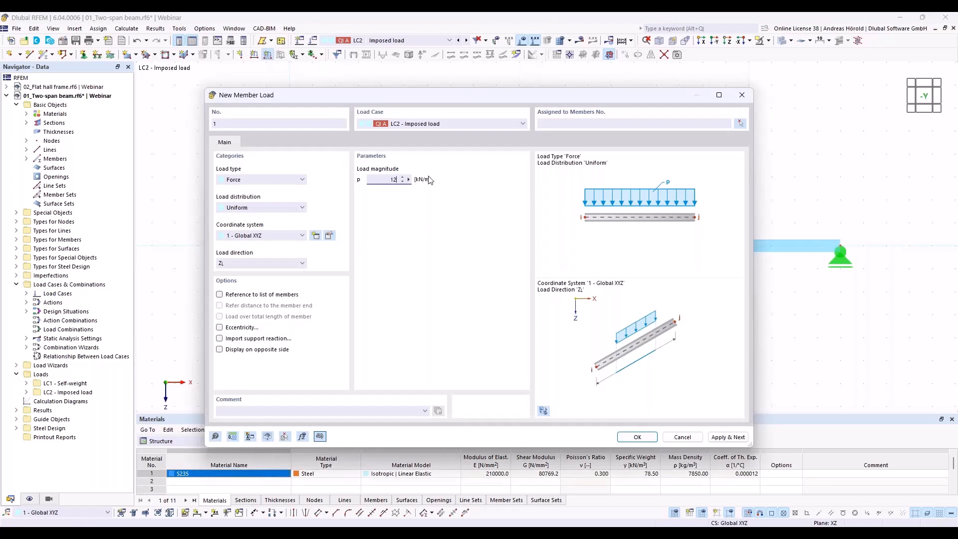
pyautogui.click(638, 437)
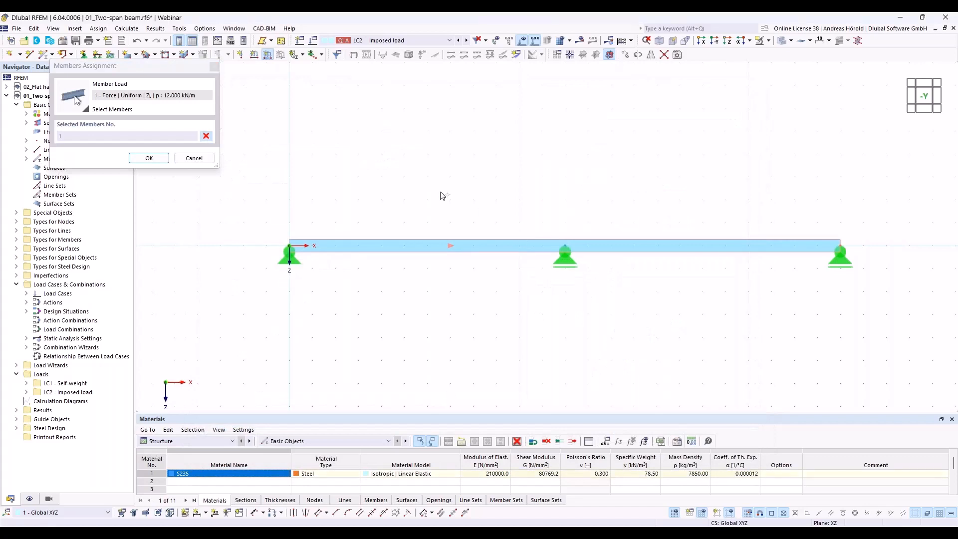
pyautogui.click(158, 157)
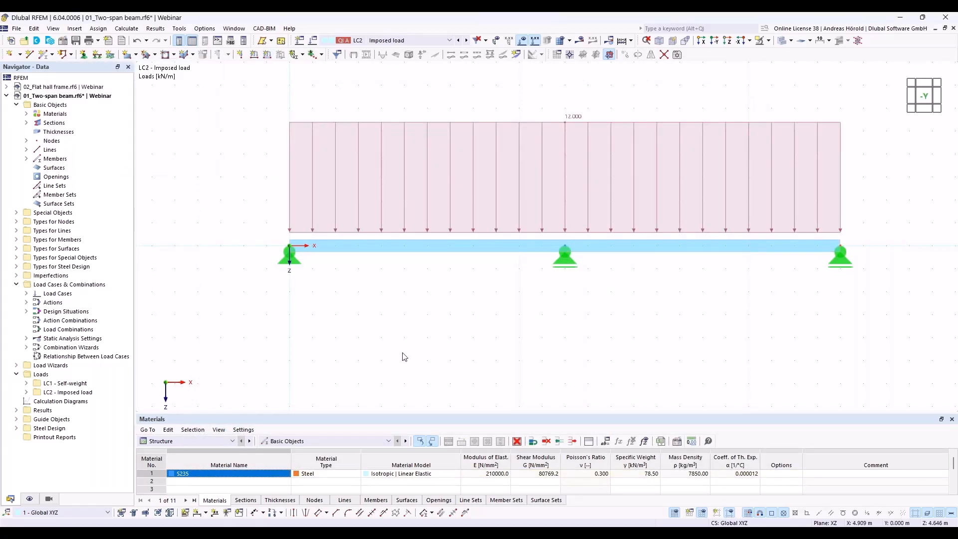
pyautogui.moveTo(403, 352); pyautogui.dragTo(348, 356, button='middle')
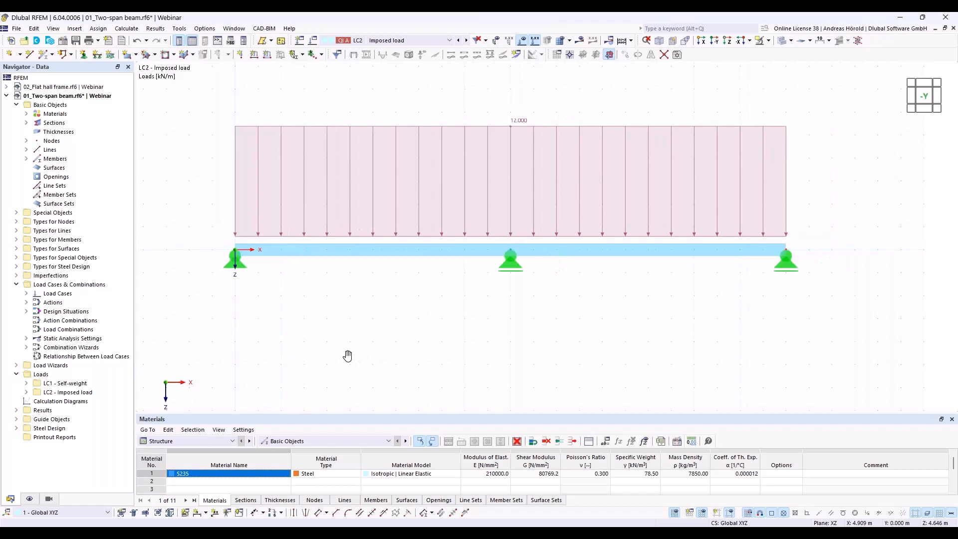
# Step: Review the load case and action settings, and delete the SLS design situations DS2 to DS4 (Characteristic, Frequent and Quasi-permanent)
pyautogui.rightClick(76, 285)
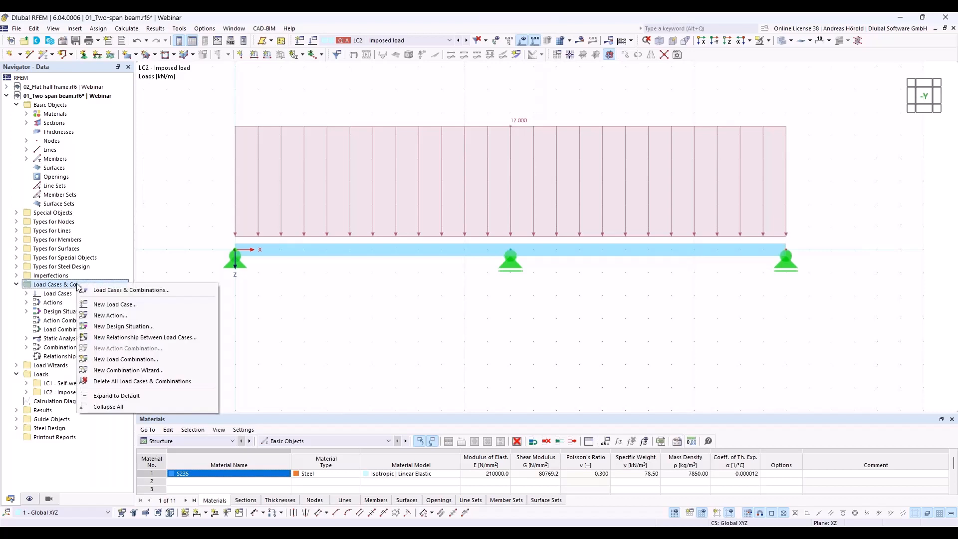
pyautogui.click(130, 290)
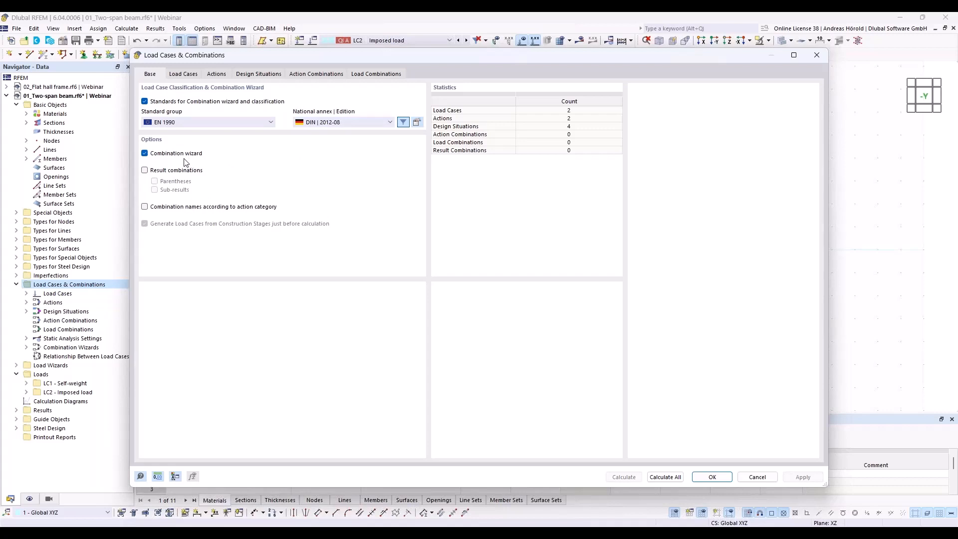
pyautogui.click(185, 75)
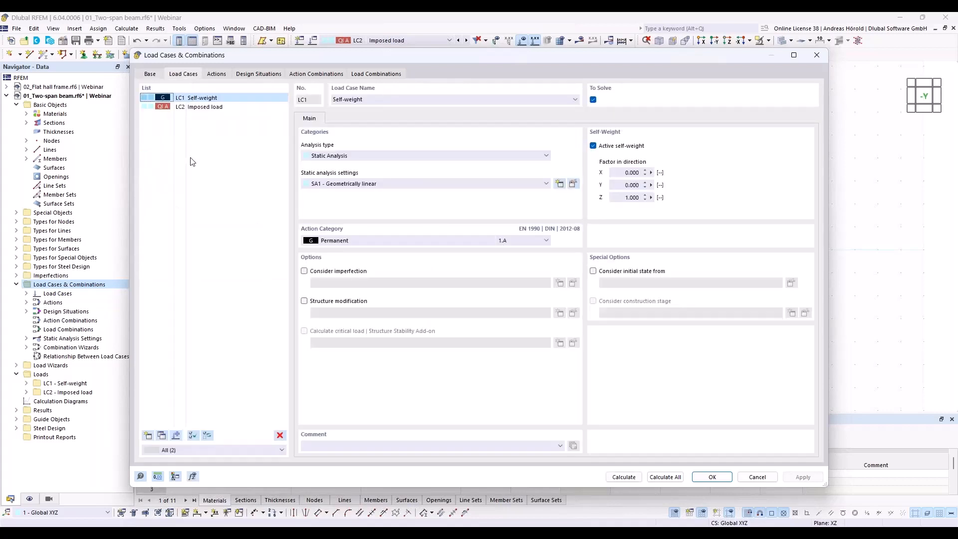
pyautogui.click(216, 75)
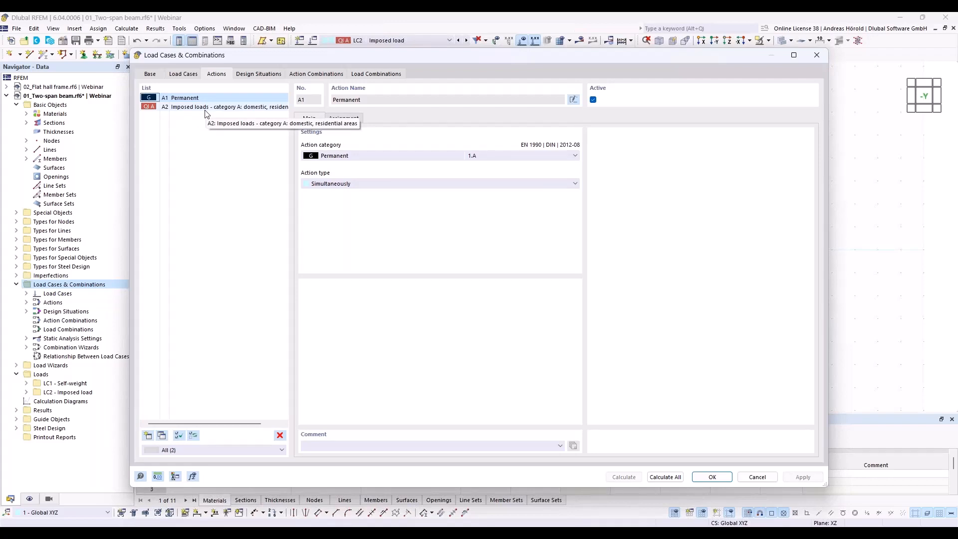
pyautogui.click(258, 74)
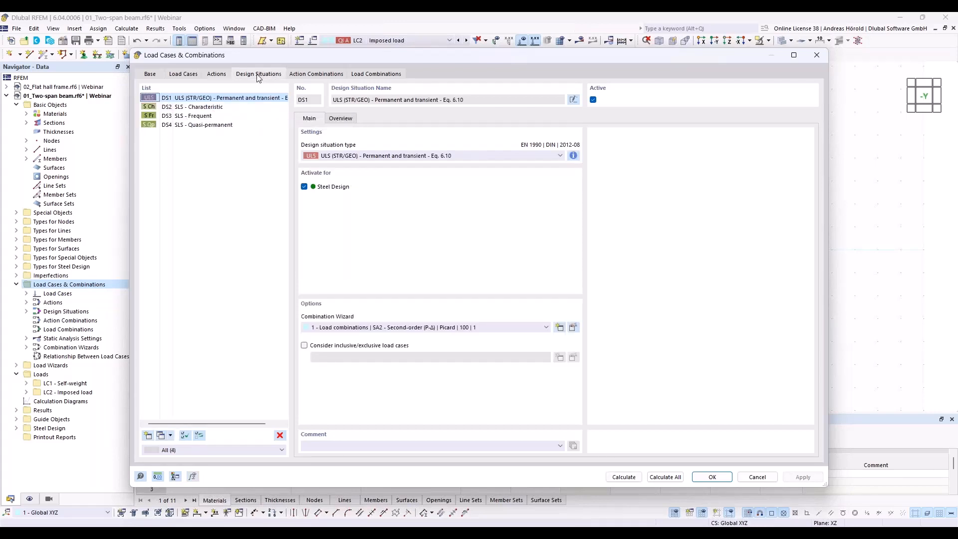
pyautogui.click(192, 107)
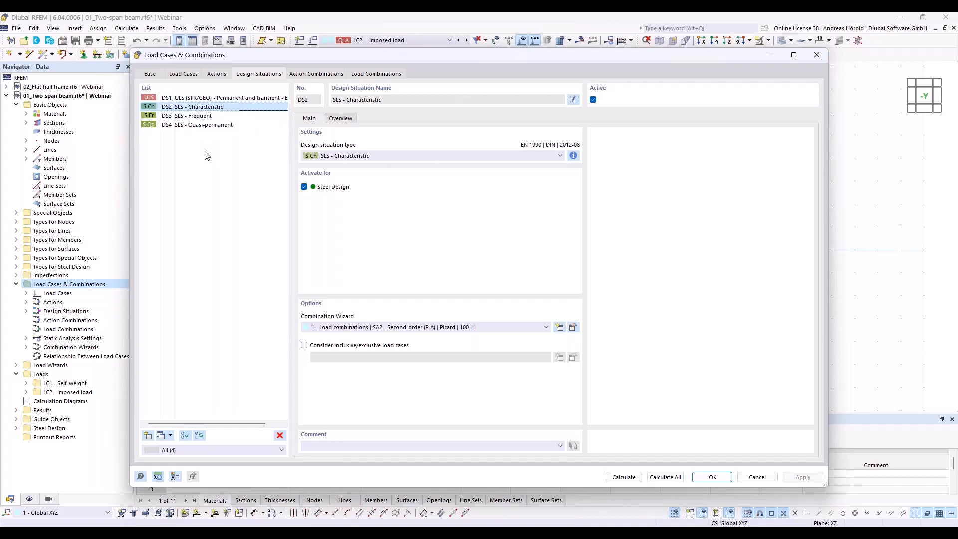
pyautogui.keyDown('shift'); pyautogui.click(207, 126); pyautogui.keyUp('shift')
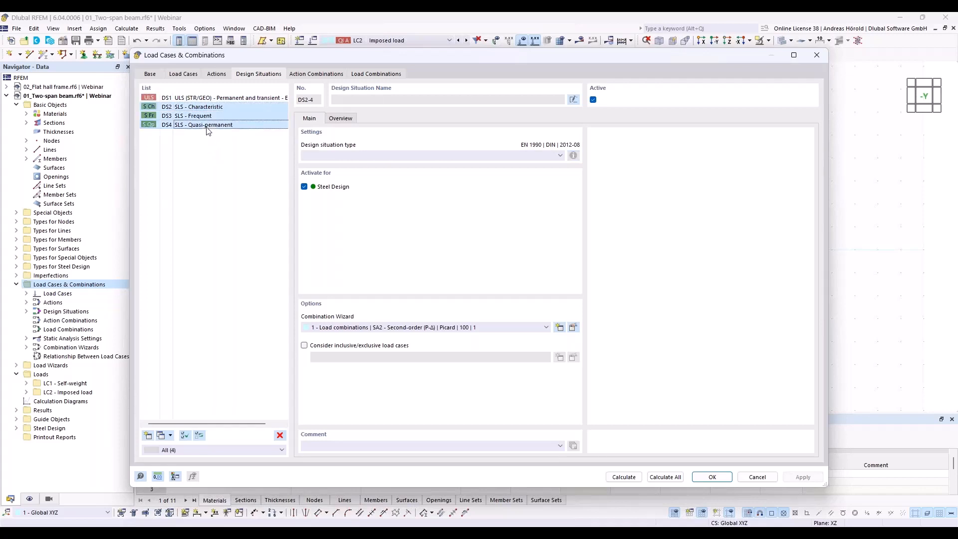
pyautogui.click(280, 436)
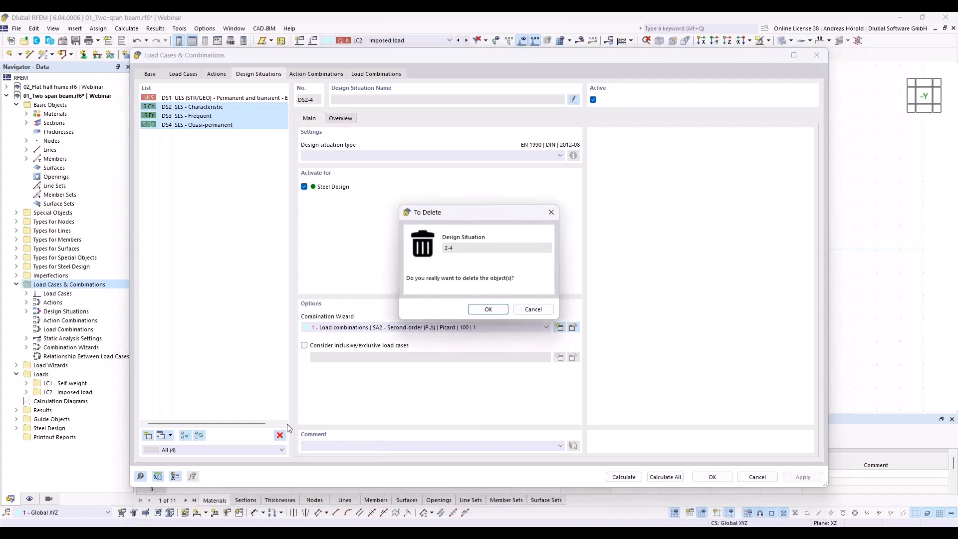
pyautogui.click(488, 310)
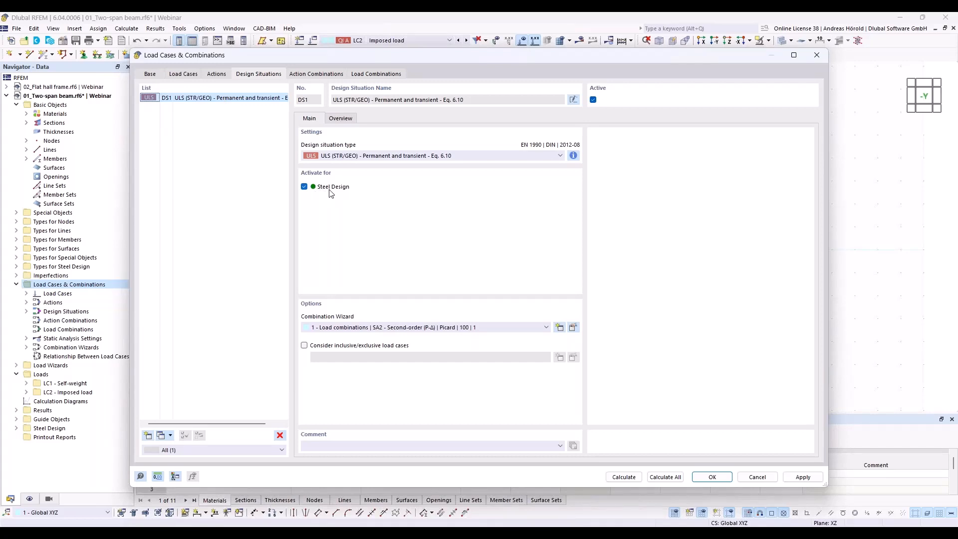
# Step: Review the load combinations assigned to the ULS design situation DS1 and run the calculation of everything
pyautogui.click(371, 74)
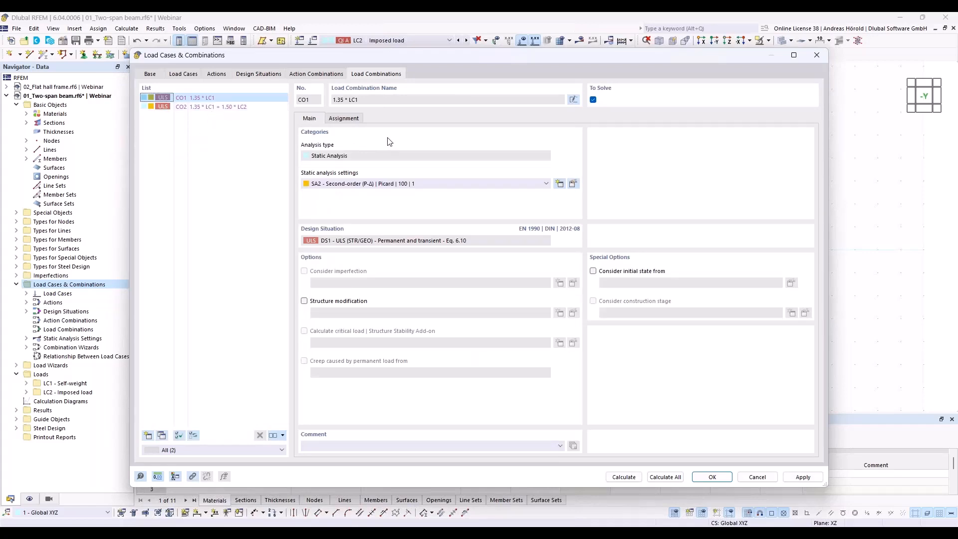
pyautogui.click(247, 75)
pyautogui.click(339, 119)
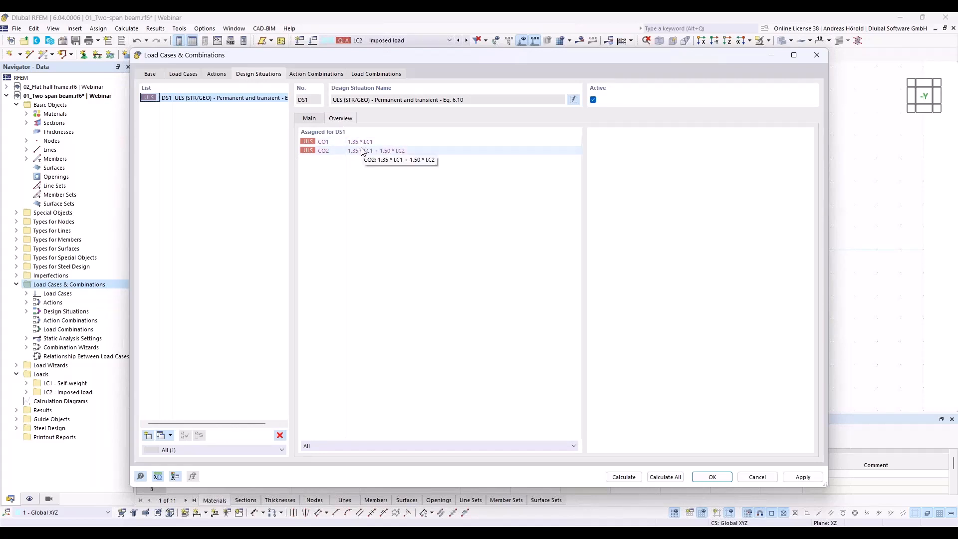
pyautogui.click(308, 119)
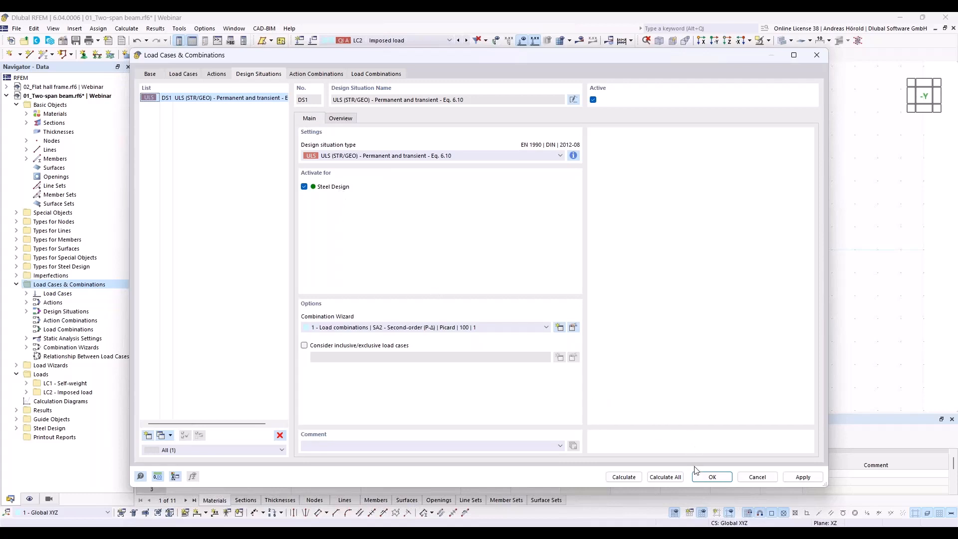
pyautogui.click(665, 478)
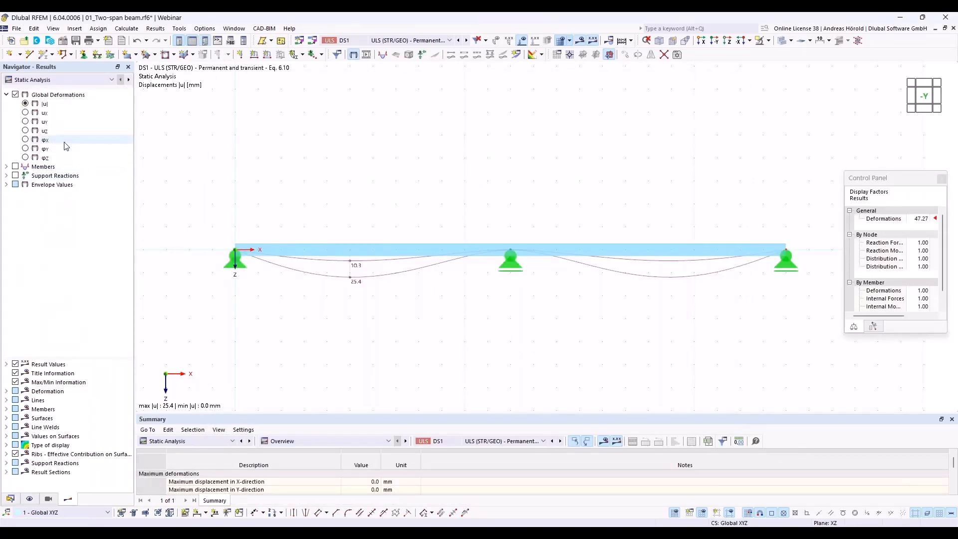
# Step: Display the shear force Vz diagram of the beam for design situation DS1
pyautogui.click(6, 166)
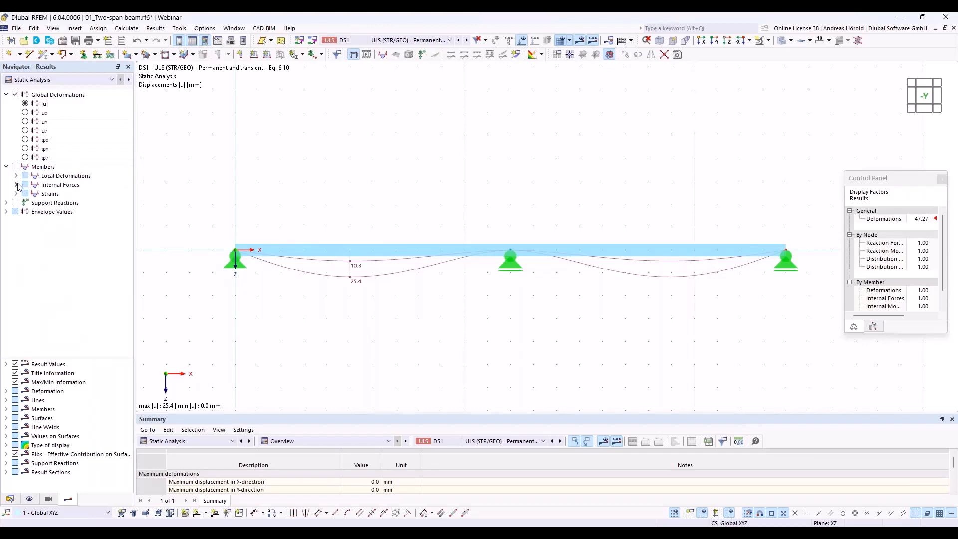
pyautogui.click(17, 185)
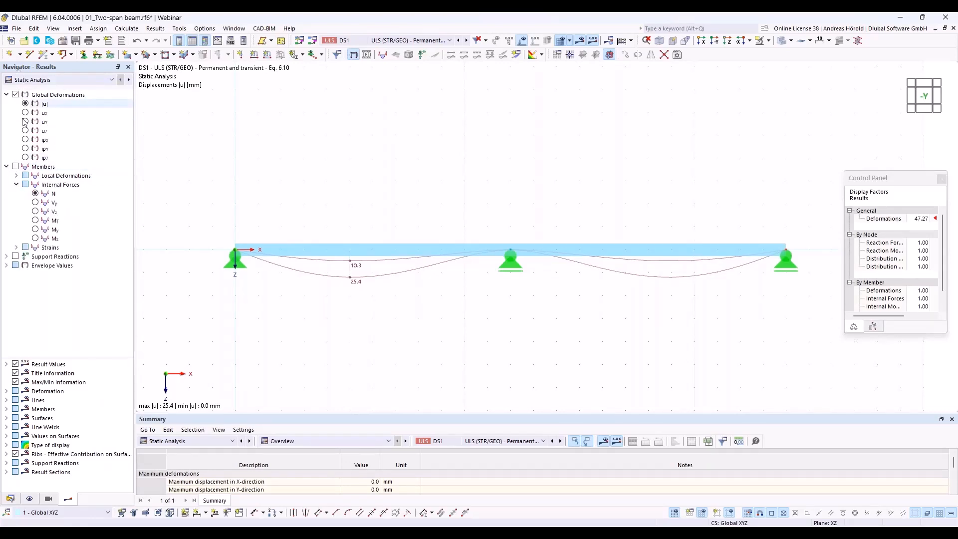
pyautogui.click(36, 212)
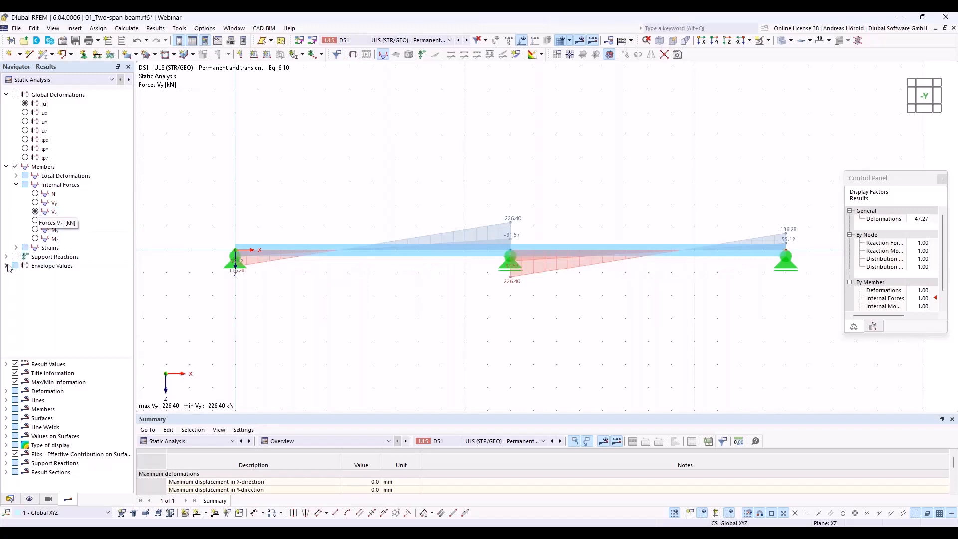
# Step: Restrict the result envelope to maximum values and display the bending moment My along the beam
pyautogui.click(7, 267)
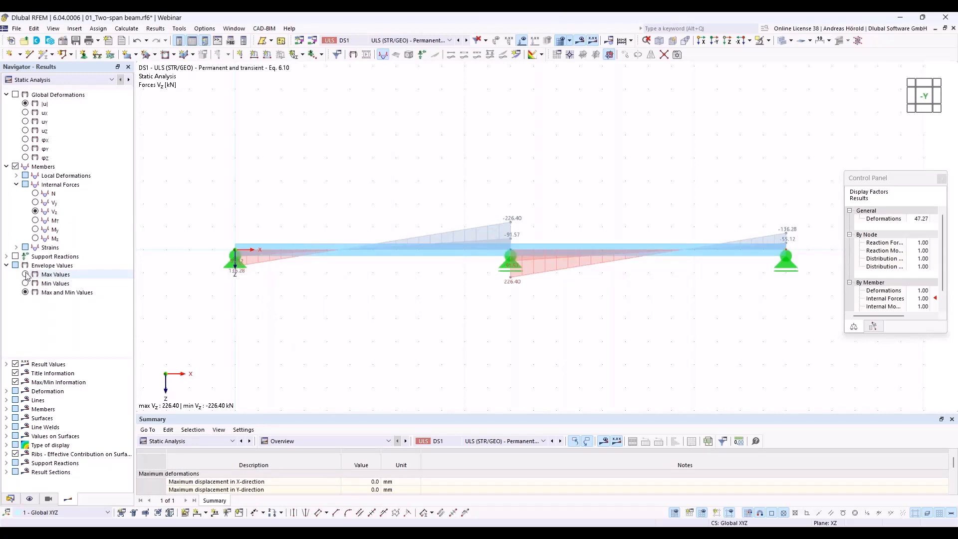
pyautogui.click(26, 274)
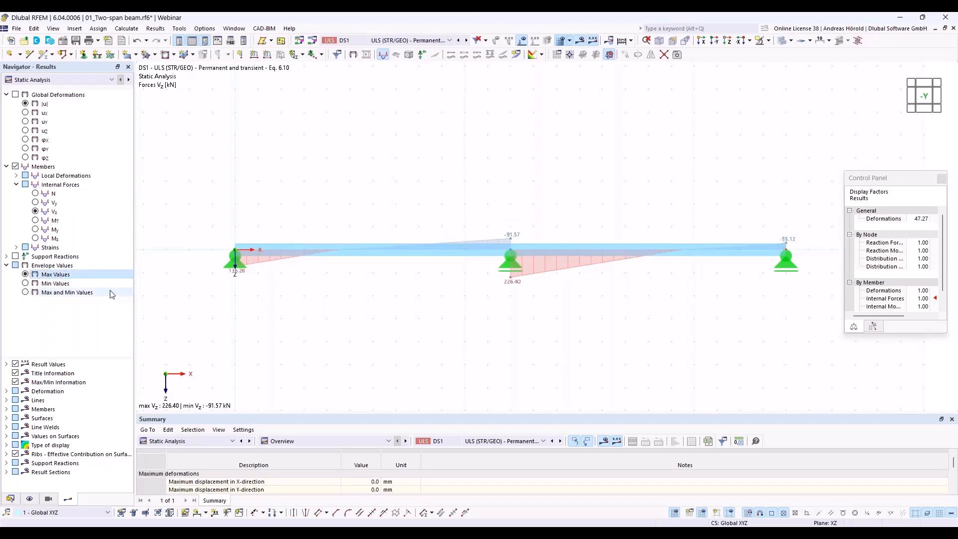
pyautogui.click(40, 230)
pyautogui.click(36, 229)
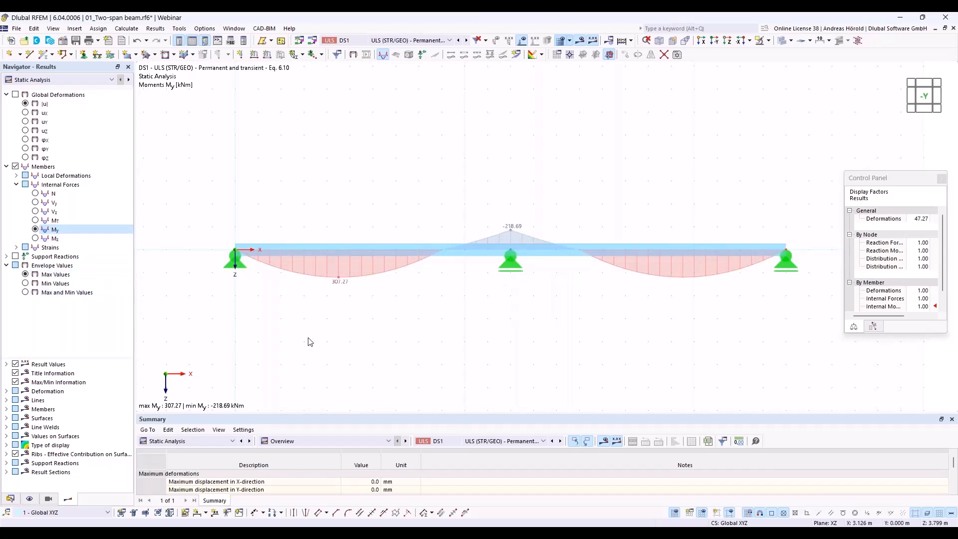
# Step: Show the Steel Design results table with the design ratios on members and enlarge the table area
pyautogui.click(206, 440)
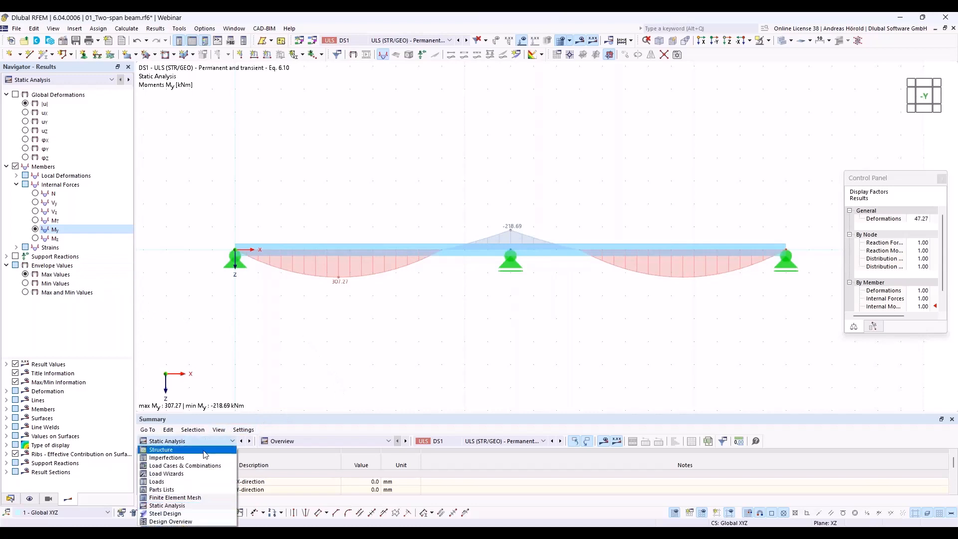
pyautogui.click(173, 514)
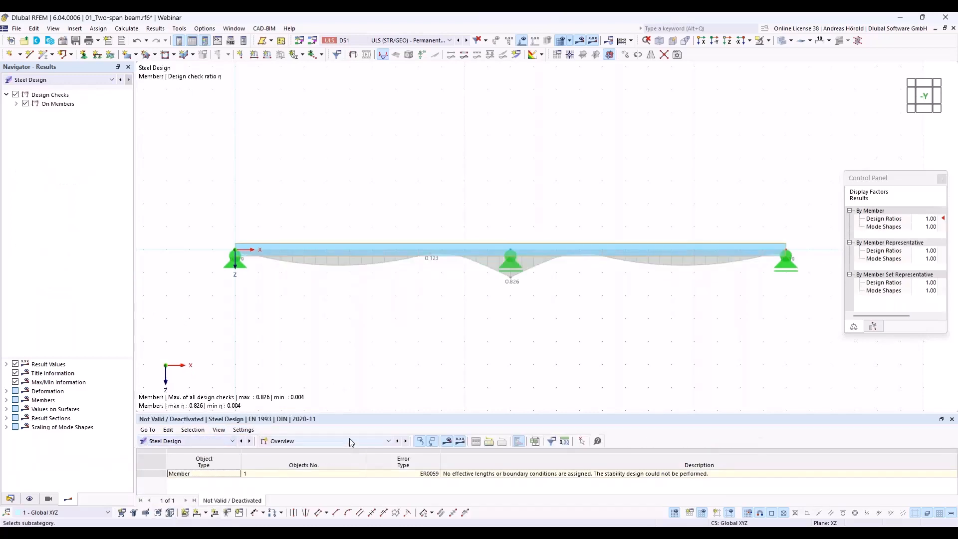
pyautogui.moveTo(359, 411); pyautogui.dragTo(369, 322)
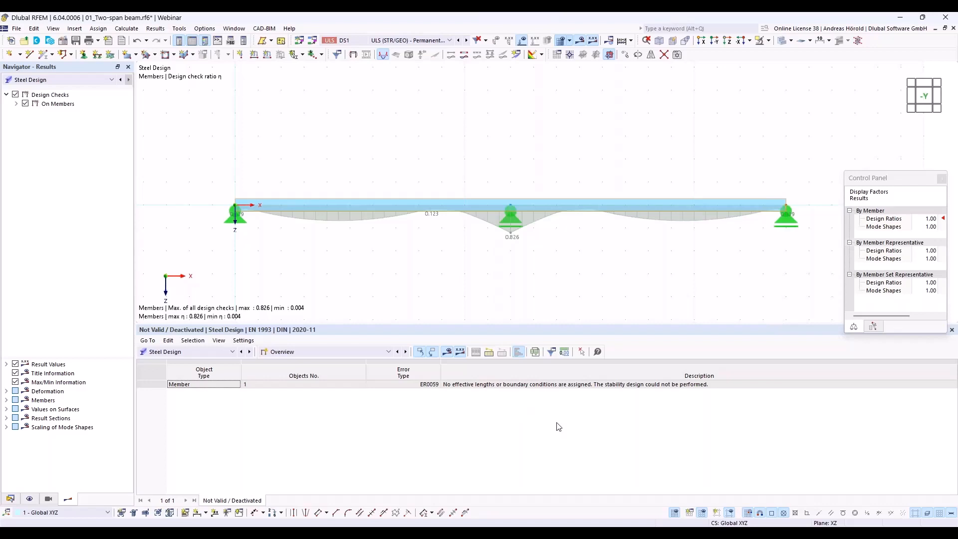
pyautogui.click(340, 352)
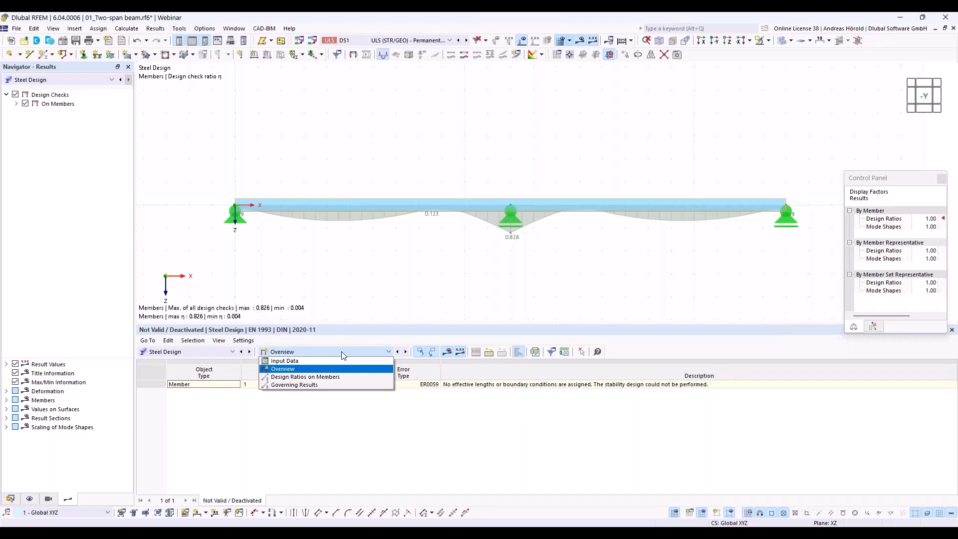
pyautogui.click(344, 378)
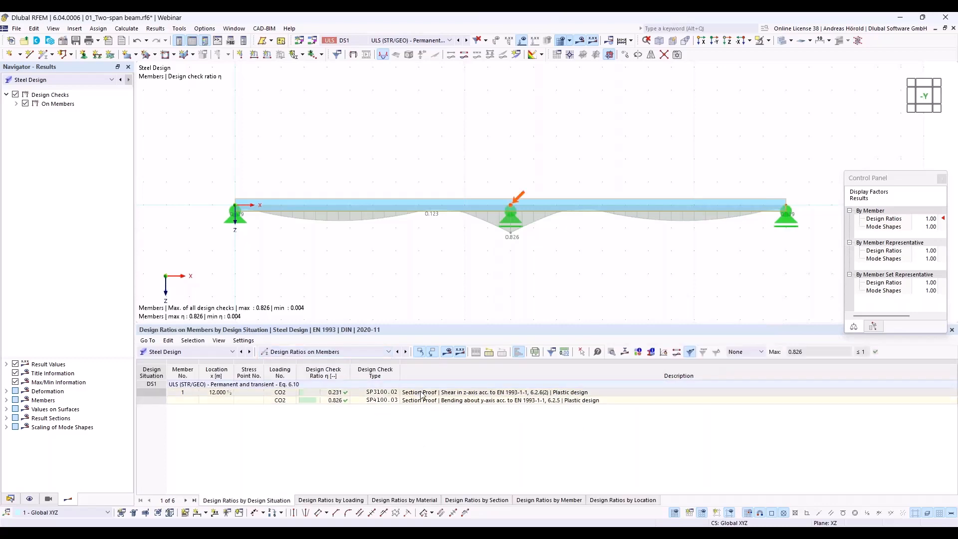
# Step: Open the design check details for the SP4100.03 section proof, bending about the y-axis
pyautogui.click(459, 394)
pyautogui.click(500, 401)
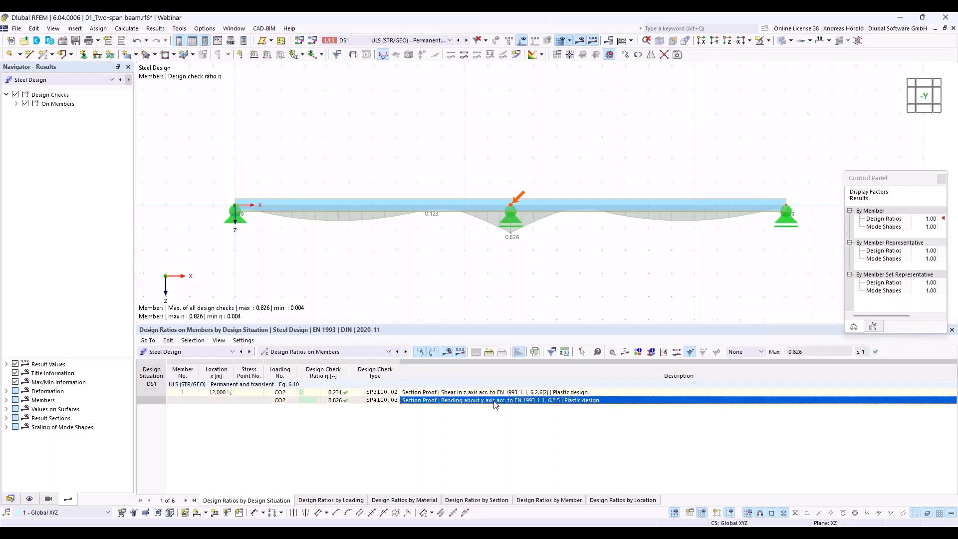
pyautogui.click(612, 352)
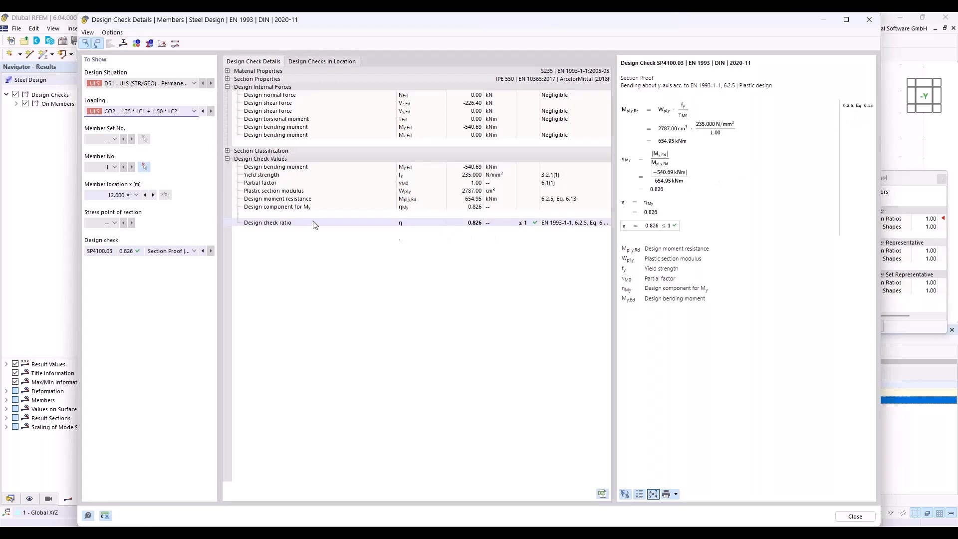
# Step: Expand the section classification details, then view the section result diagram as stresses at x = 12.000 m
pyautogui.click(227, 151)
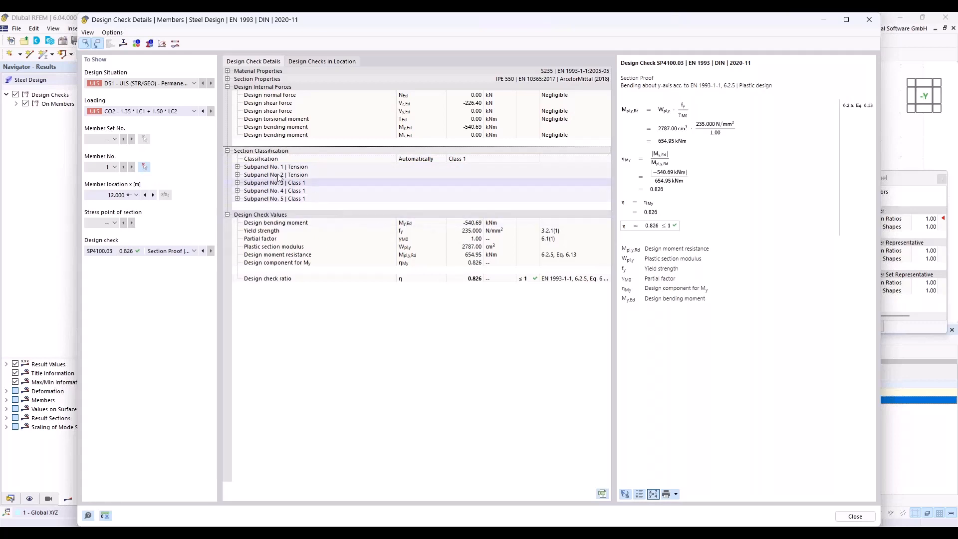
pyautogui.click(124, 44)
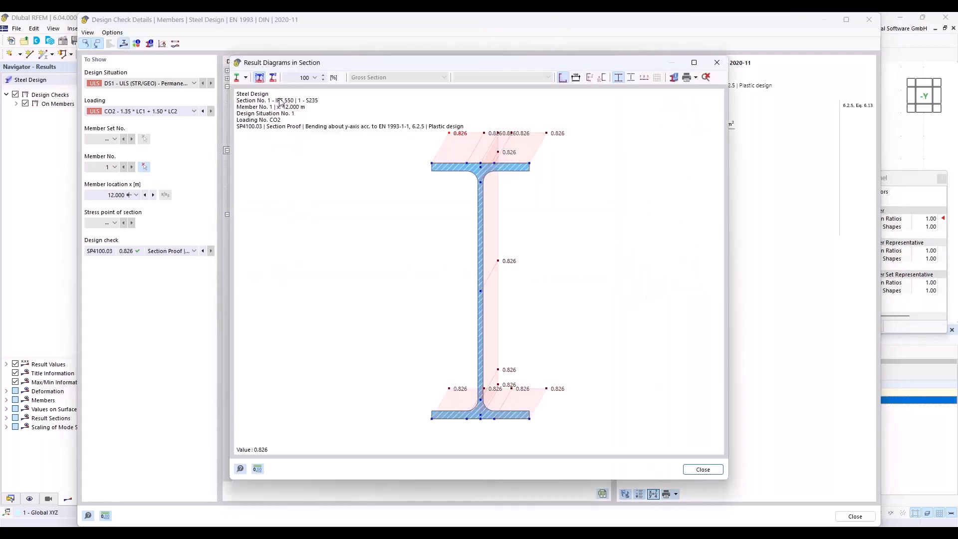
pyautogui.click(246, 78)
pyautogui.click(258, 102)
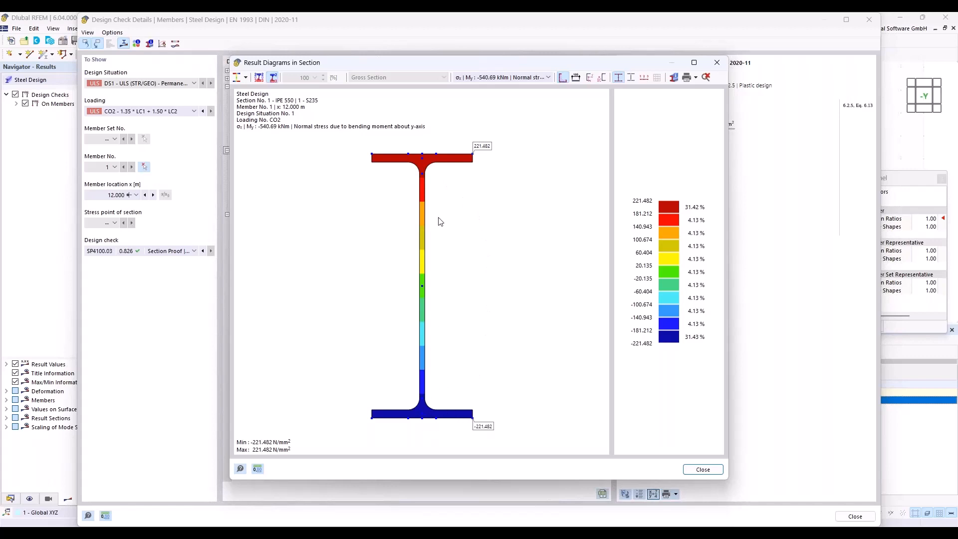
pyautogui.click(246, 78)
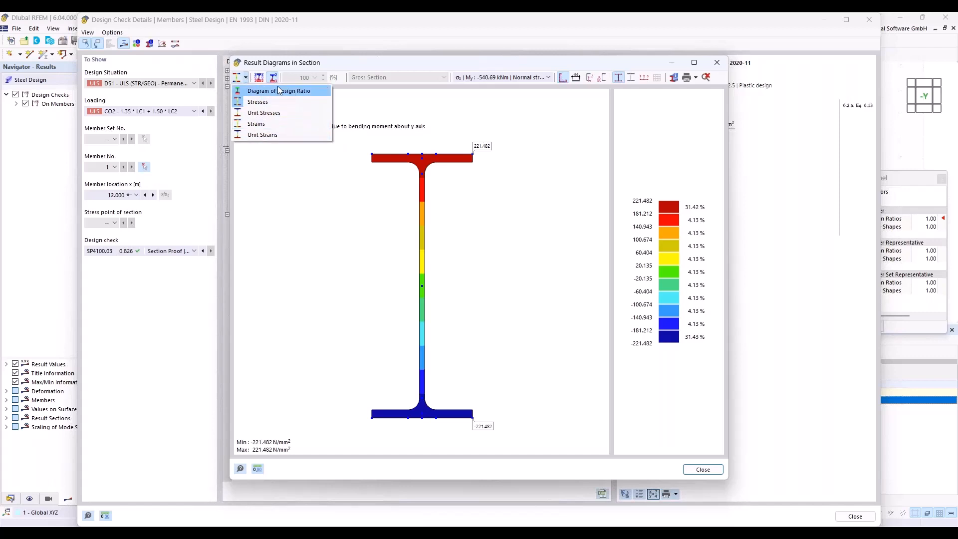
pyautogui.click(343, 101)
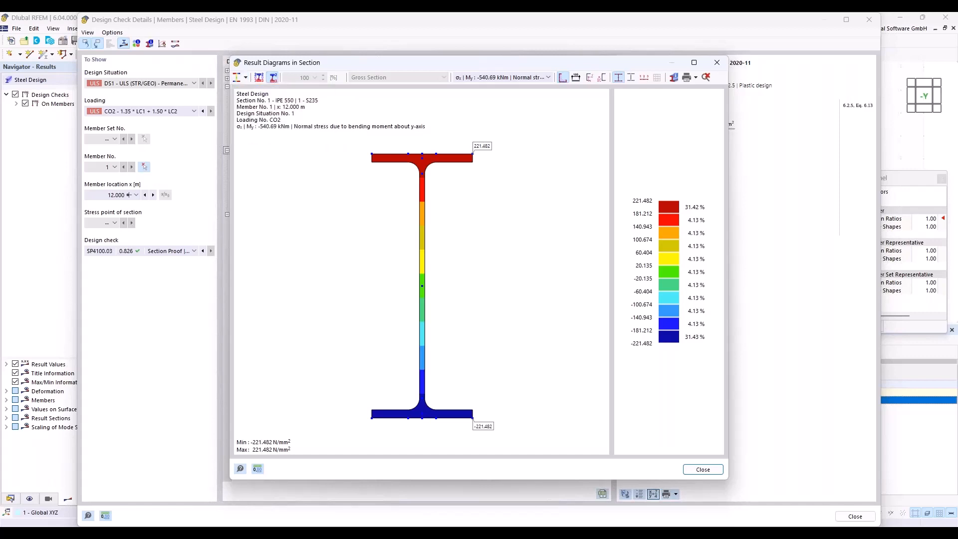
pyautogui.click(717, 65)
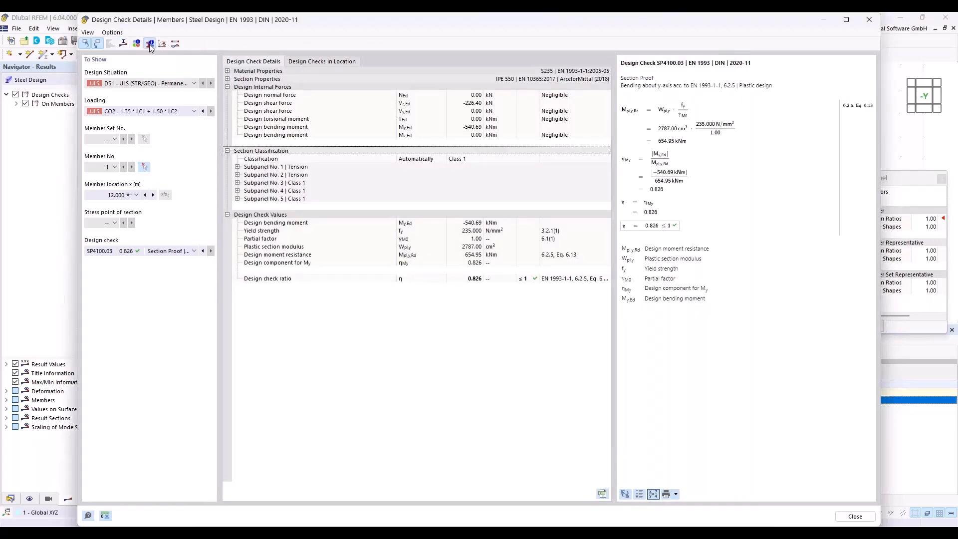
# Step: Review the IPE 550 section information, including section values, stress points, subpanels and general properties, and leave the design check details
pyautogui.click(150, 44)
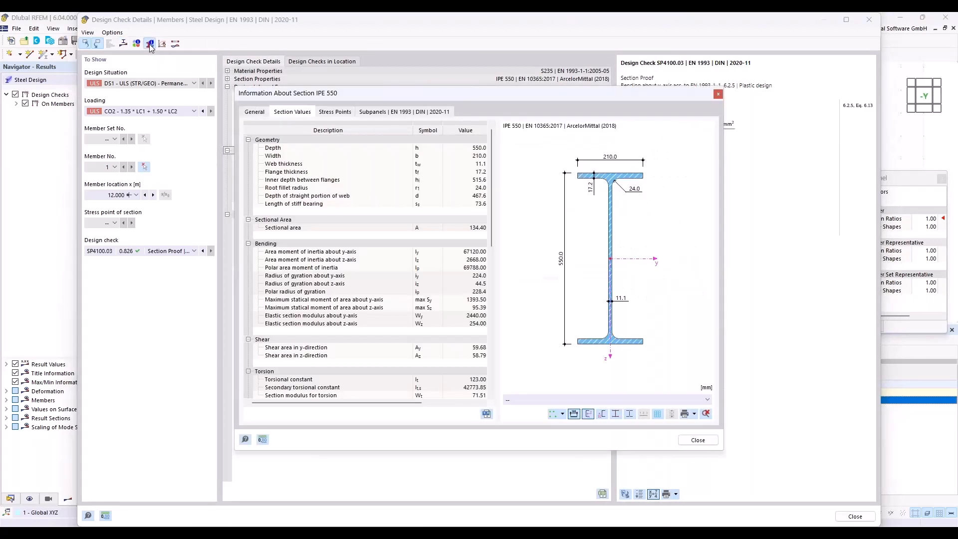
pyautogui.click(331, 112)
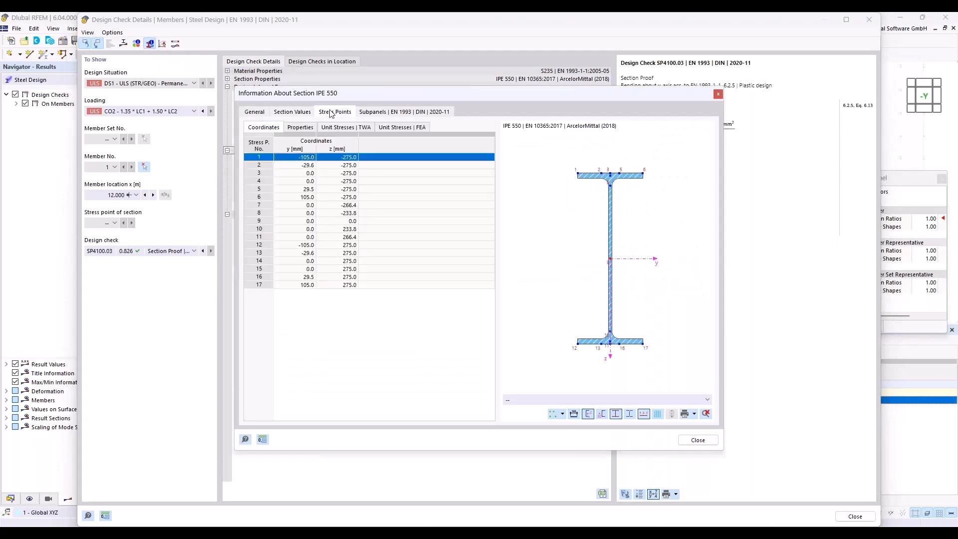
pyautogui.click(392, 113)
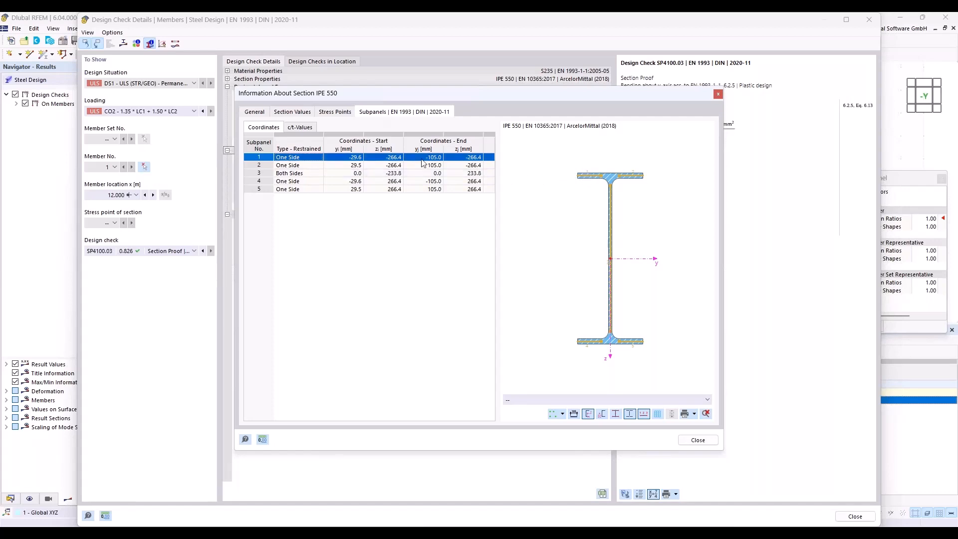
pyautogui.click(257, 112)
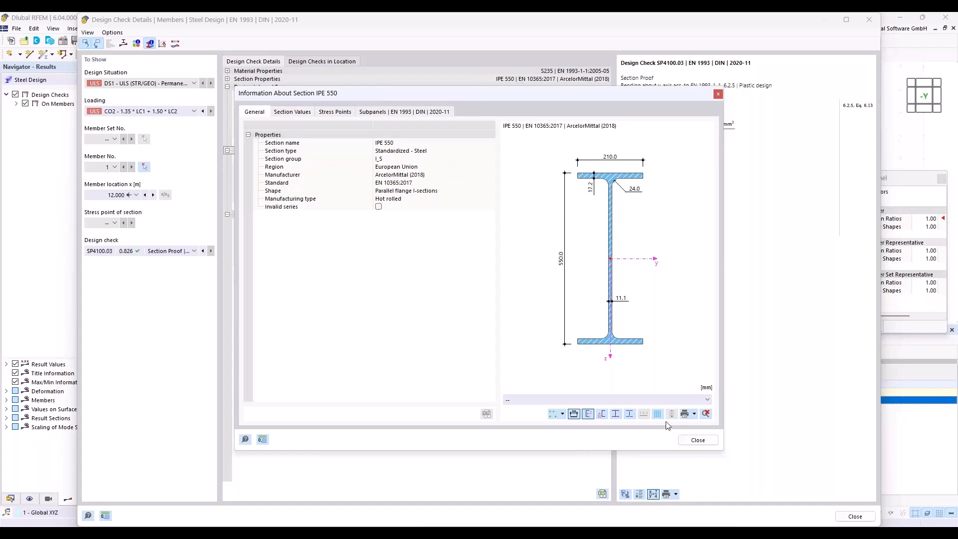
pyautogui.click(698, 440)
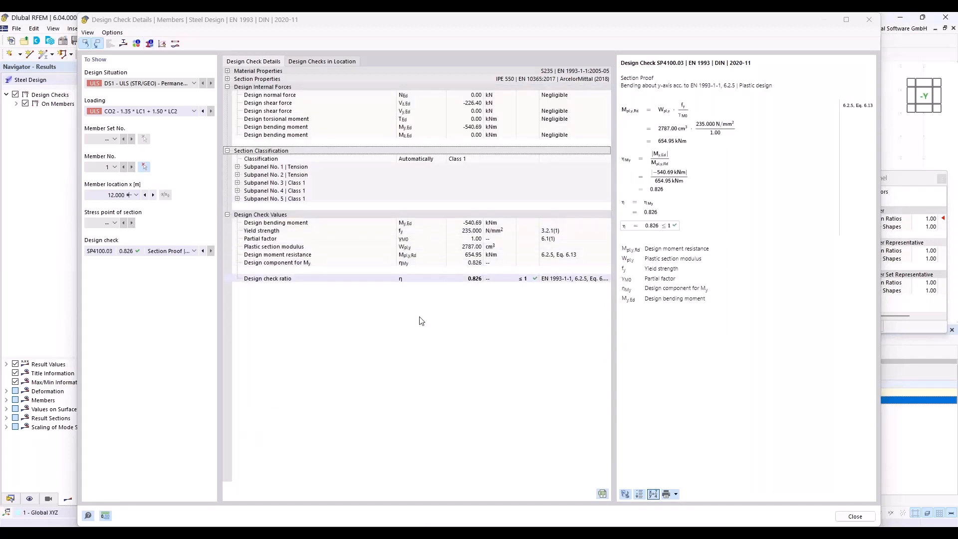
pyautogui.click(869, 20)
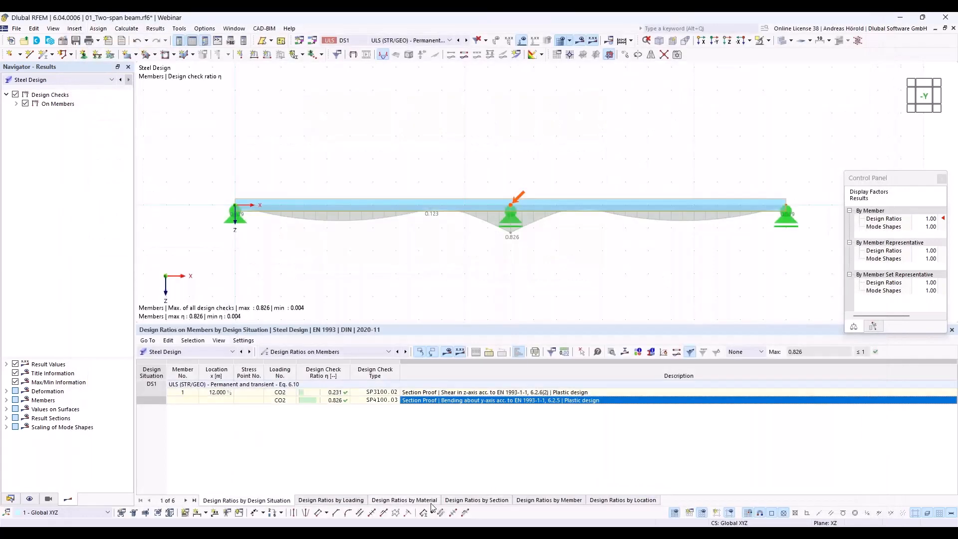
# Step: Examine the design check details of the SP3100.02 section proof, shear in the z-axis, and close them
pyautogui.click(430, 393)
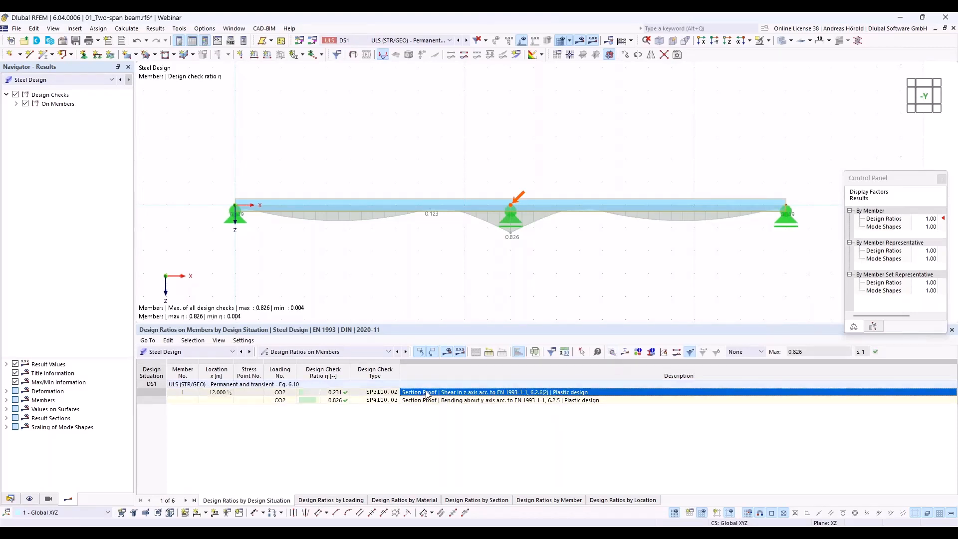
pyautogui.doubleClick(479, 393)
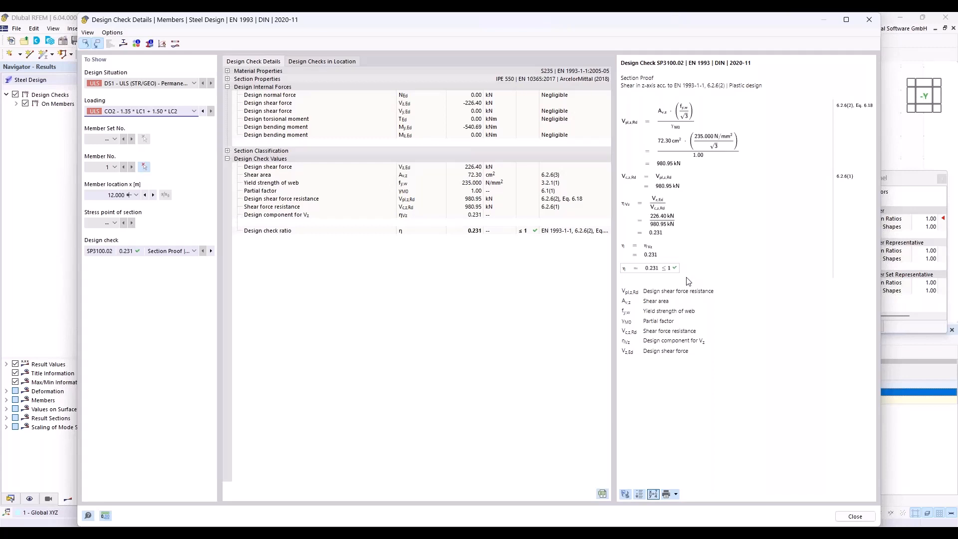
pyautogui.click(870, 20)
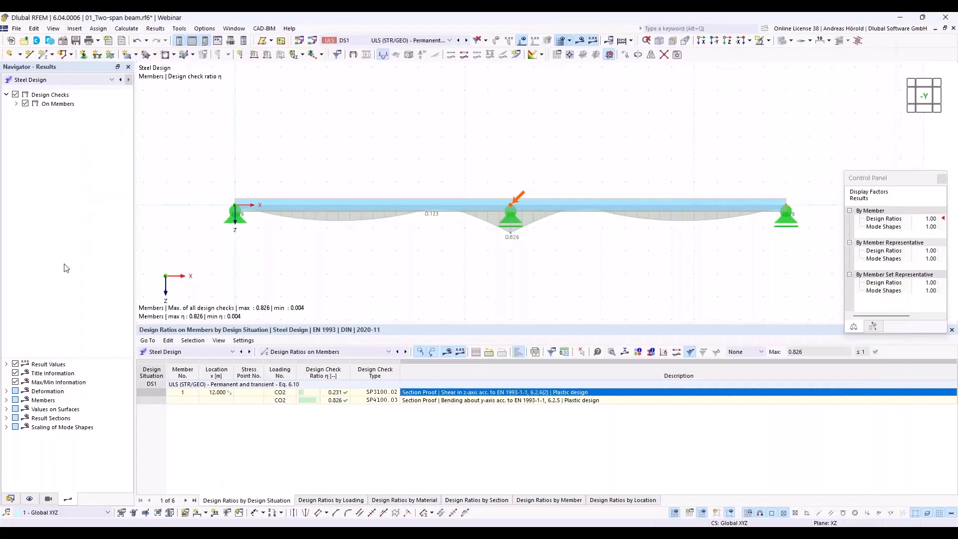
# Step: Enable elastic design for class 1 and class 2 sections in the Default ultimate configuration of Steel Design
pyautogui.click(11, 499)
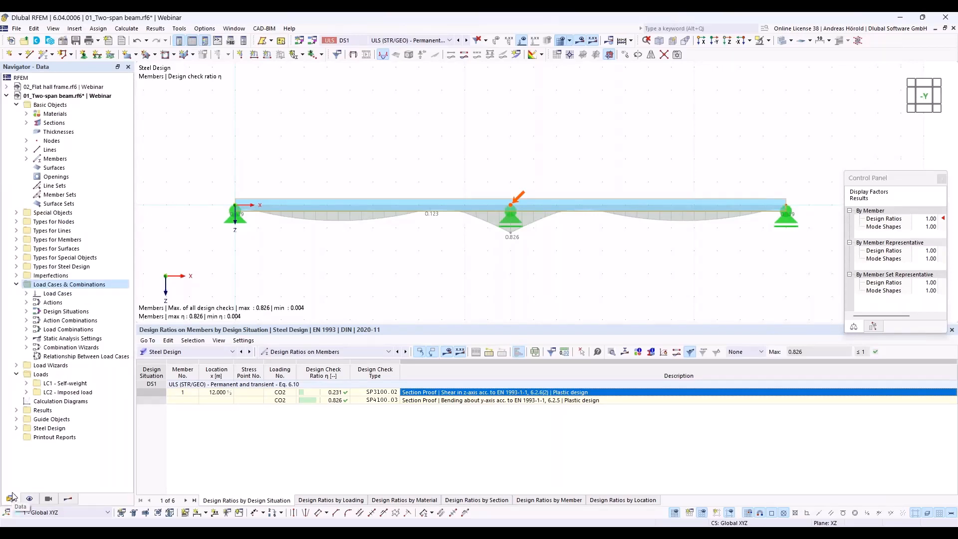
pyautogui.click(16, 429)
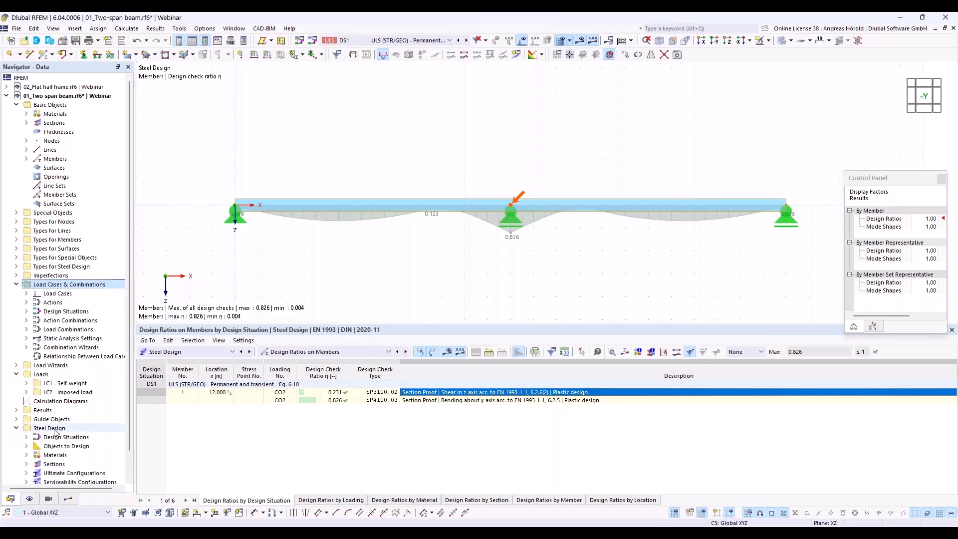
pyautogui.scroll(-1, 57, 431)
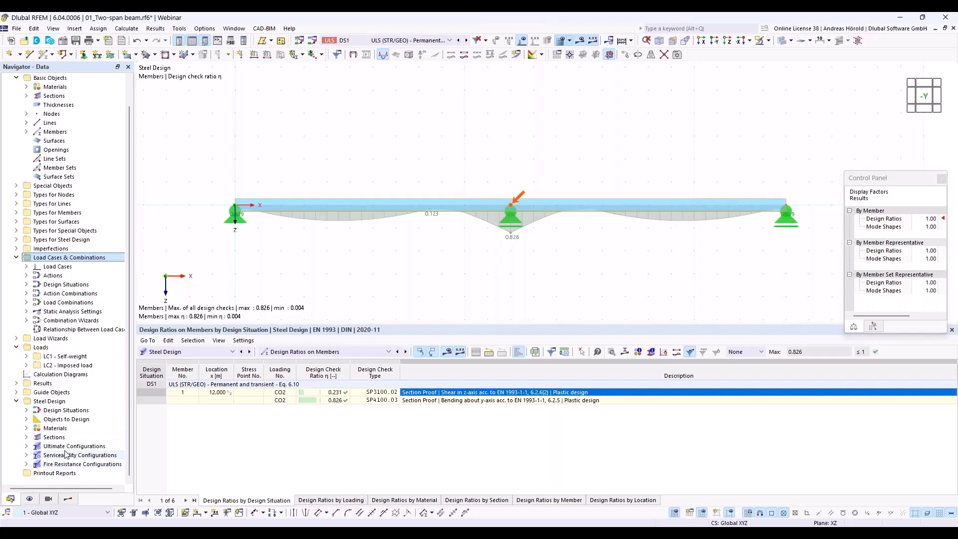
pyautogui.click(26, 446)
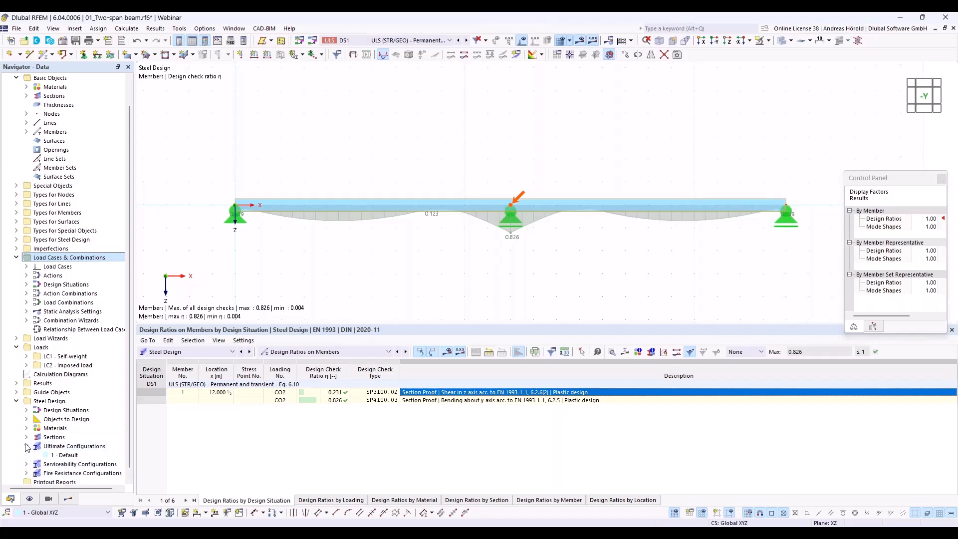
pyautogui.doubleClick(67, 455)
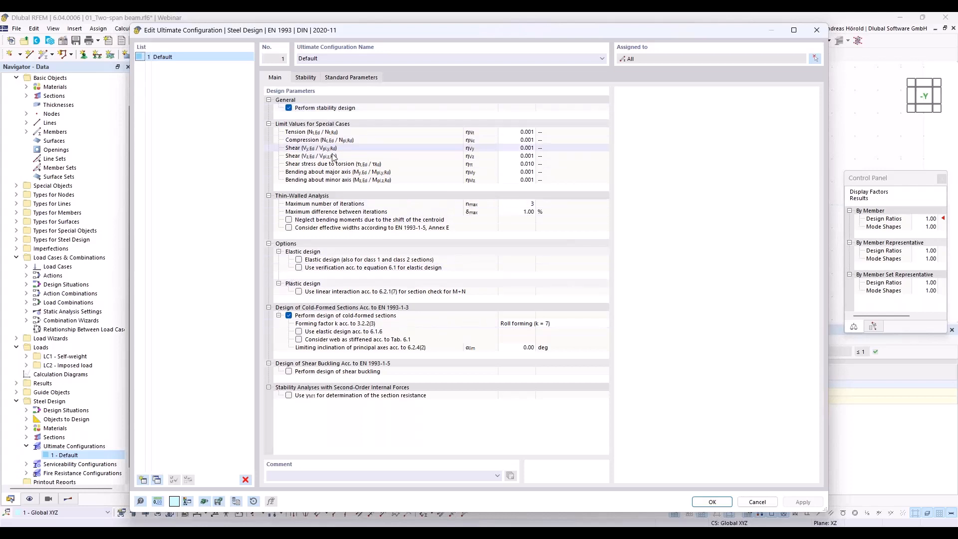
pyautogui.click(299, 260)
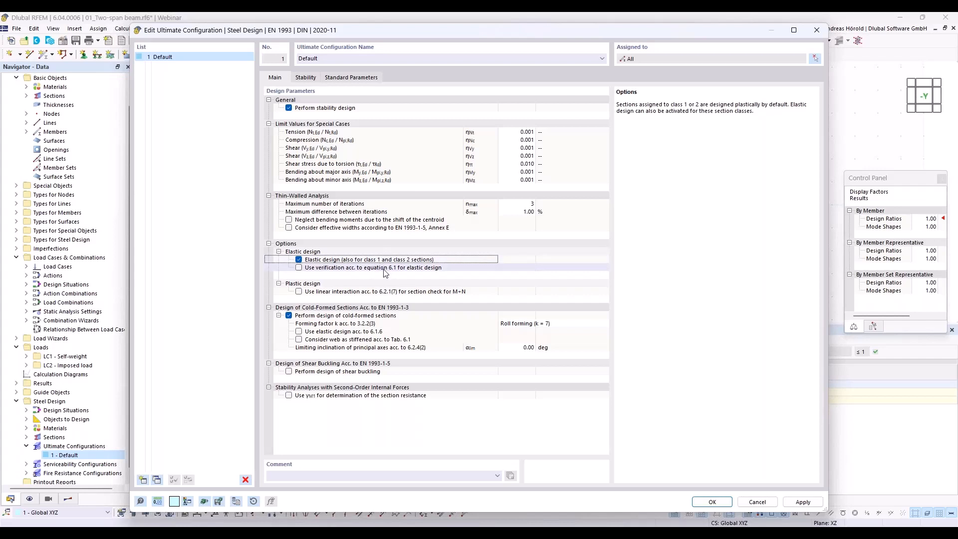
pyautogui.click(712, 502)
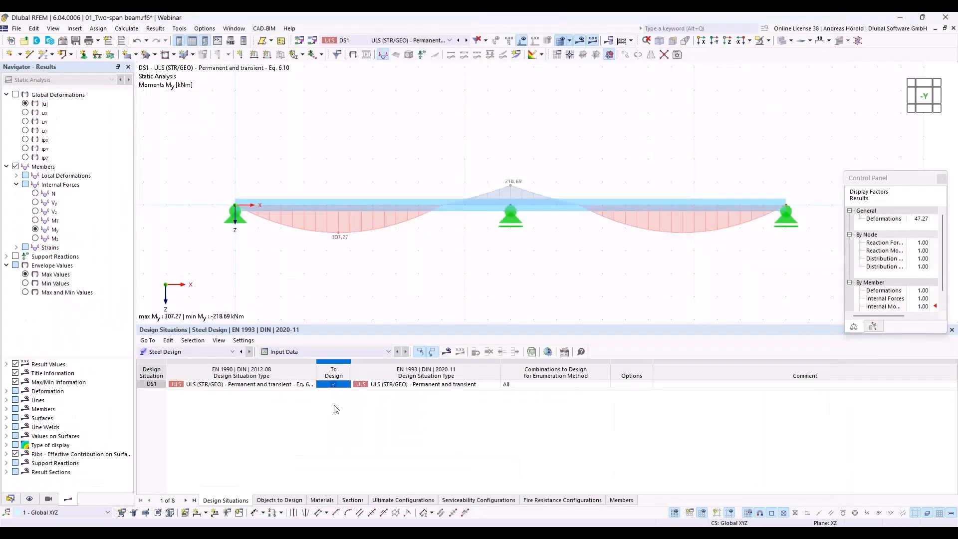
# Step: Recalculate the Steel Design add-on and show the design ratios on members
pyautogui.click(447, 353)
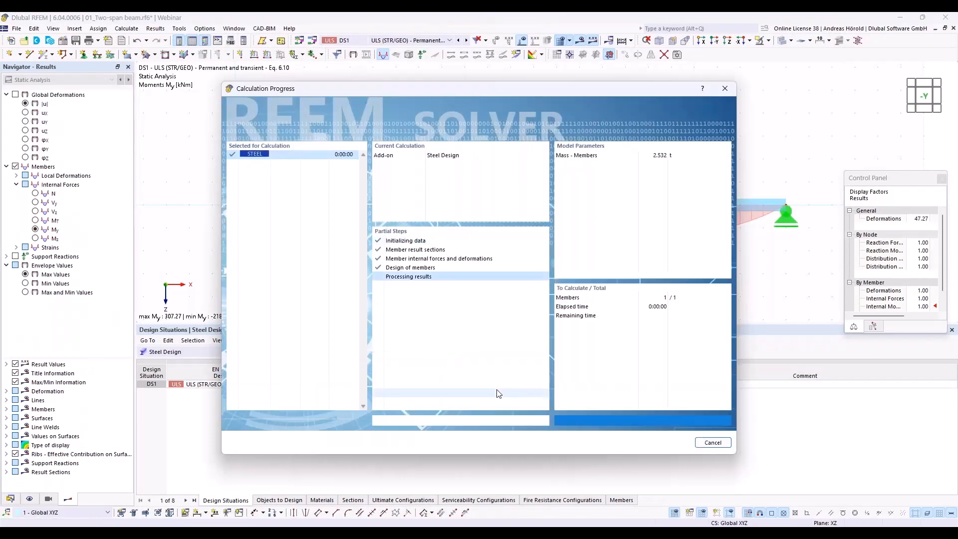
pyautogui.click(293, 352)
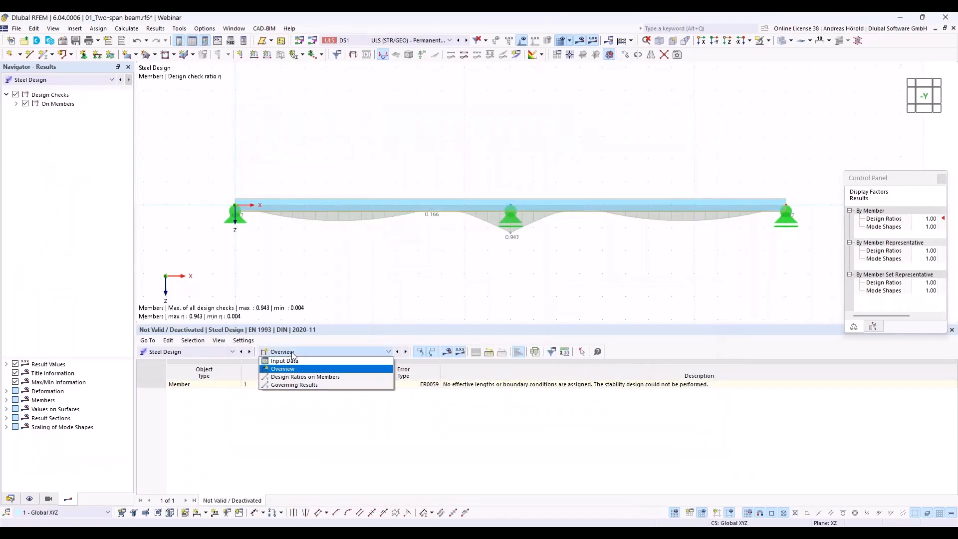
pyautogui.click(313, 378)
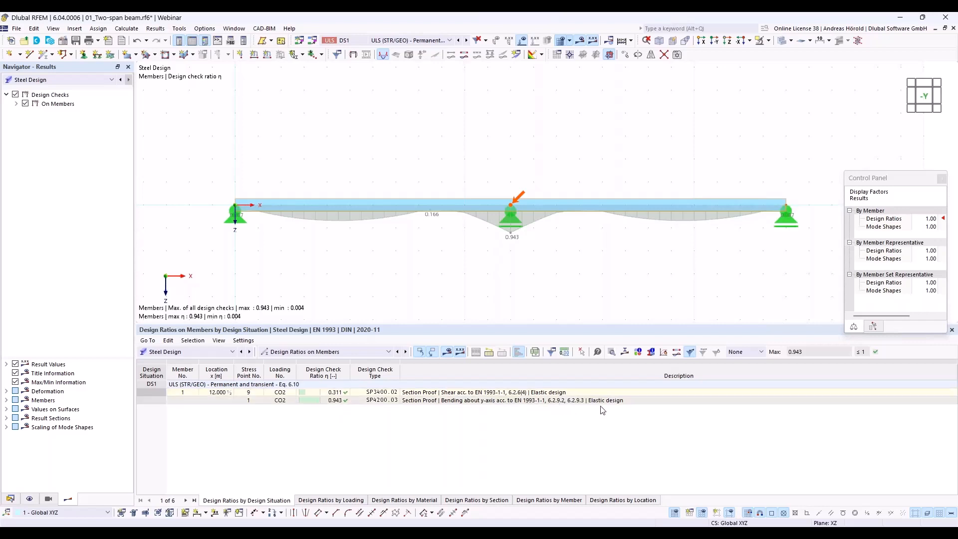
# Step: Examine the design check details of the SP4200.03 section proof, elastic bending about the y-axis, and close them
pyautogui.click(511, 401)
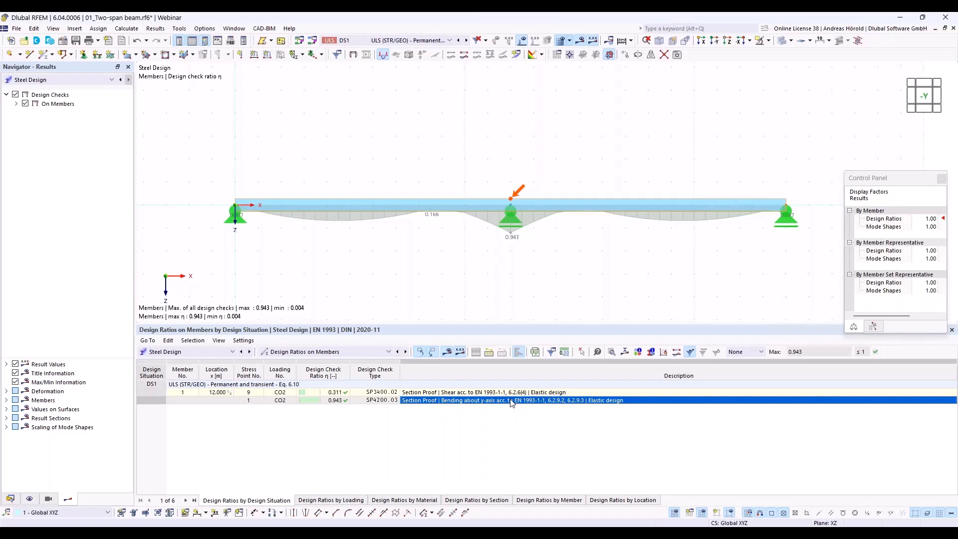
pyautogui.doubleClick(512, 401)
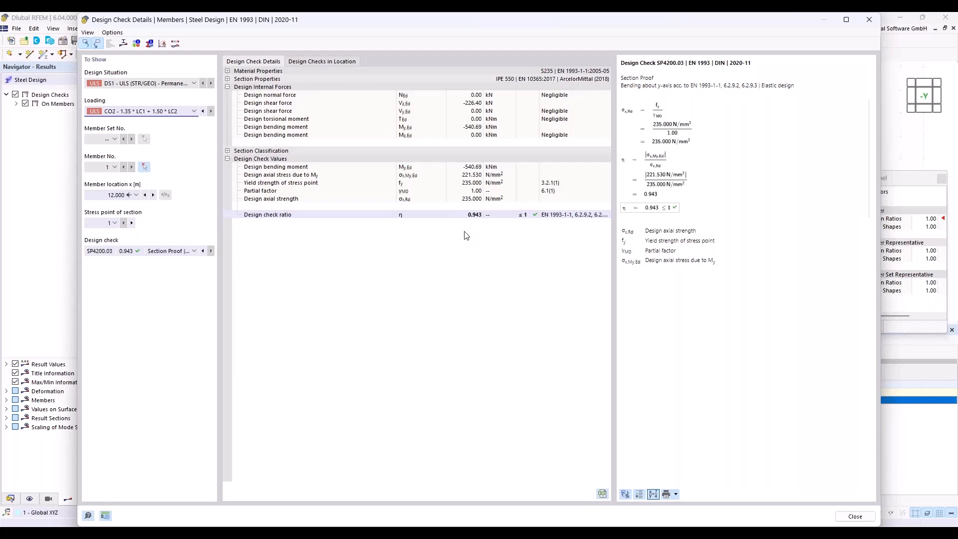
pyautogui.click(855, 517)
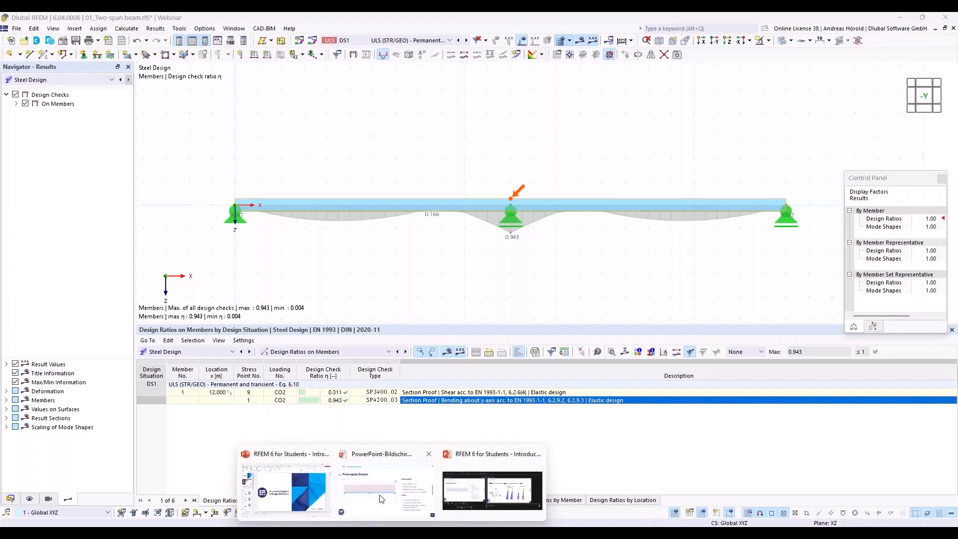
# Step: Switch to the PowerPoint slide show and go back to the slide on elastic or plastic global analysis
pyautogui.click(382, 497)
pyautogui.press('Left')
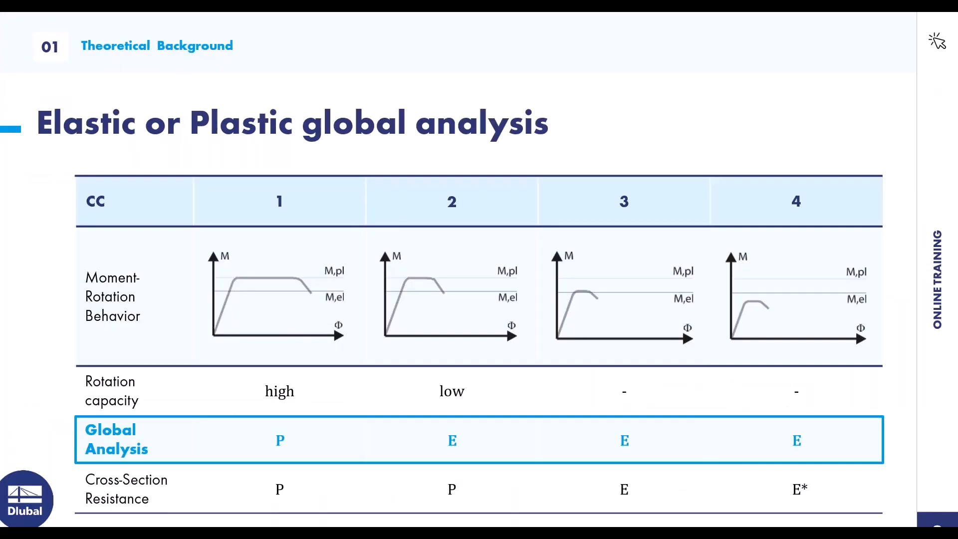
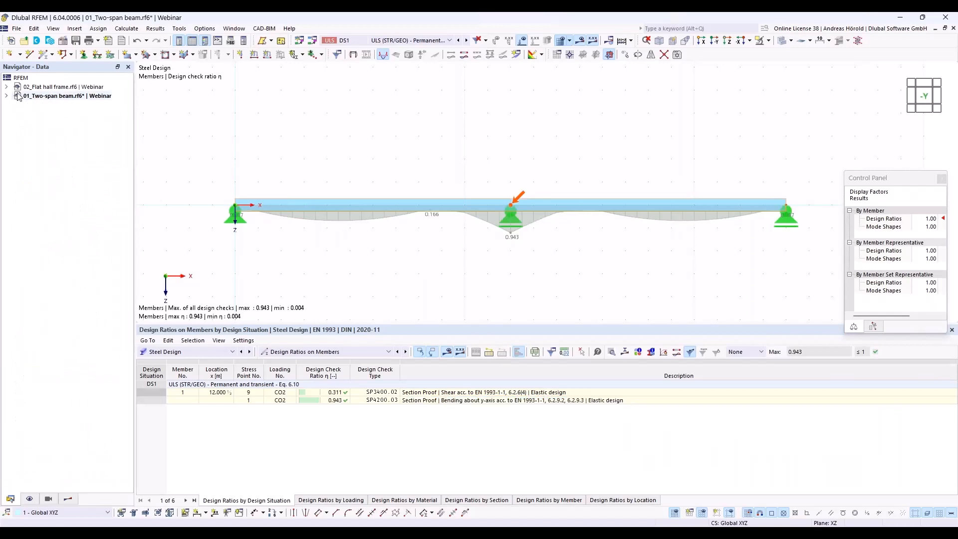
# Step: Switch to the 02_Flat hall frame.rf6 model in RFEM and display its LC2 - Snow loads with the table area reduced
pyautogui.click(42, 88)
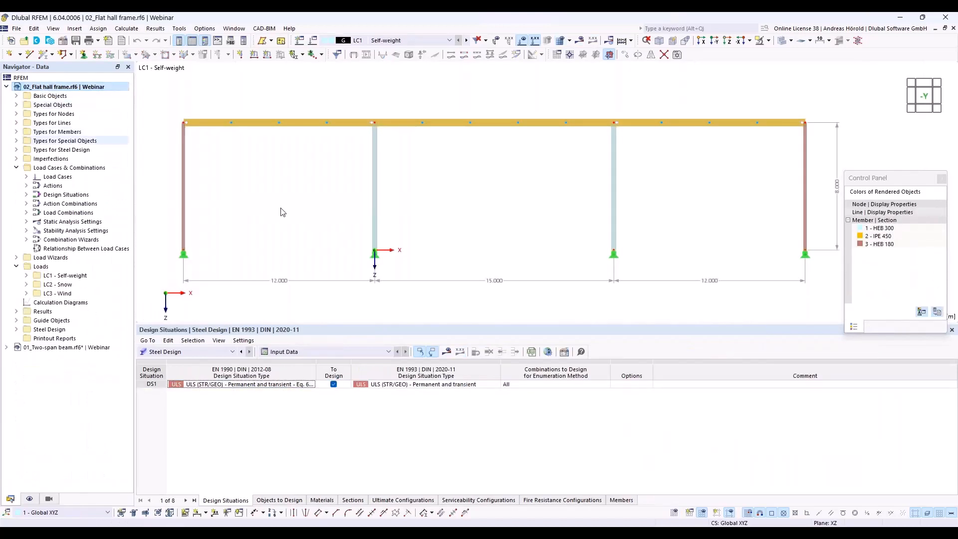
pyautogui.moveTo(537, 325); pyautogui.dragTo(547, 441)
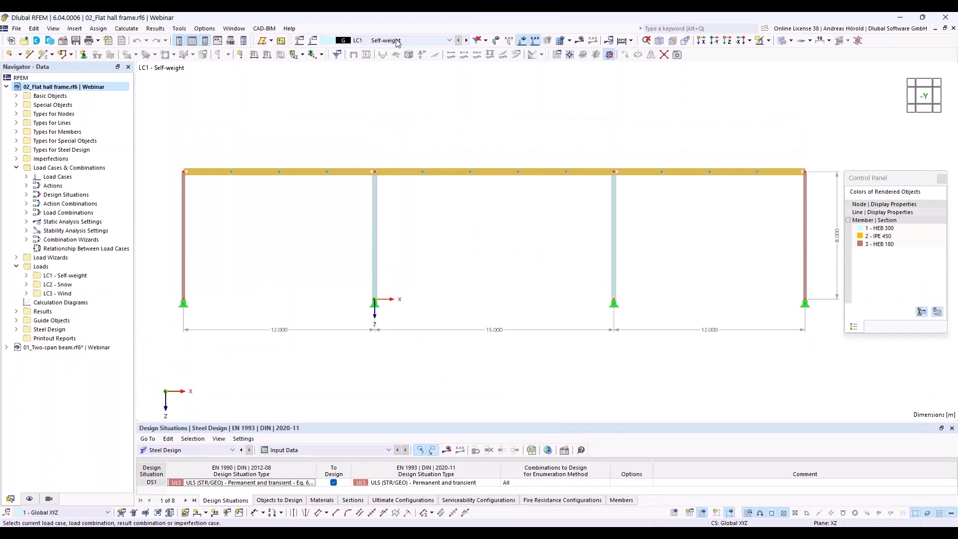
pyautogui.click(450, 41)
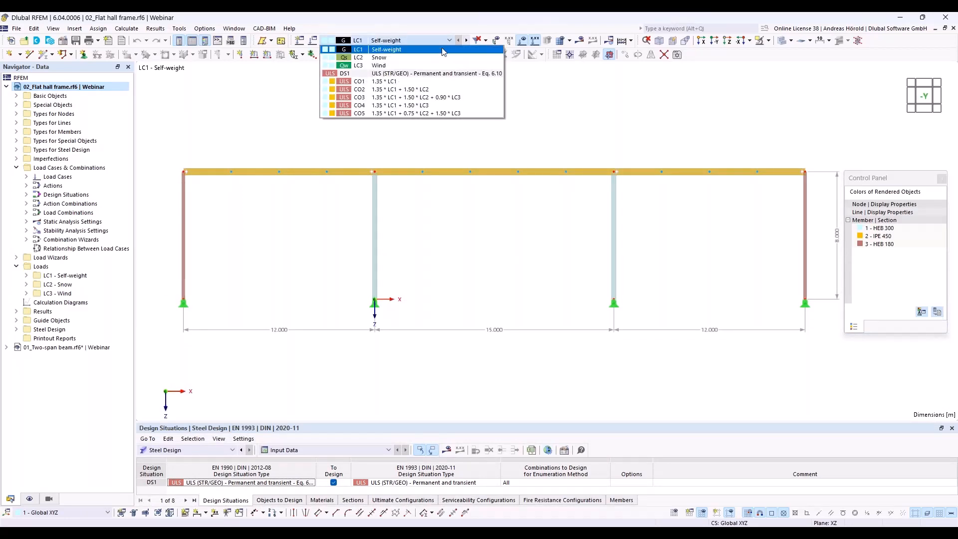
pyautogui.click(442, 58)
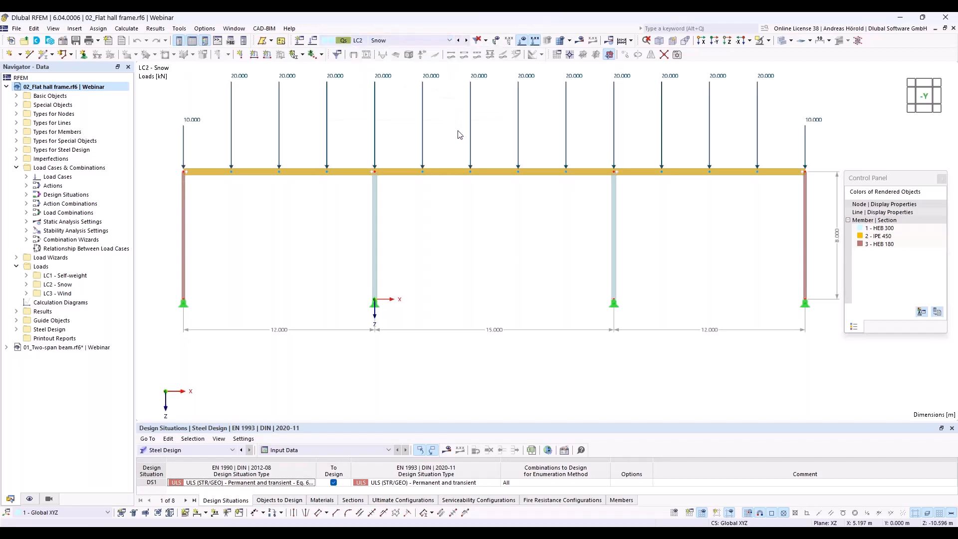
pyautogui.scroll(-2, 459, 135)
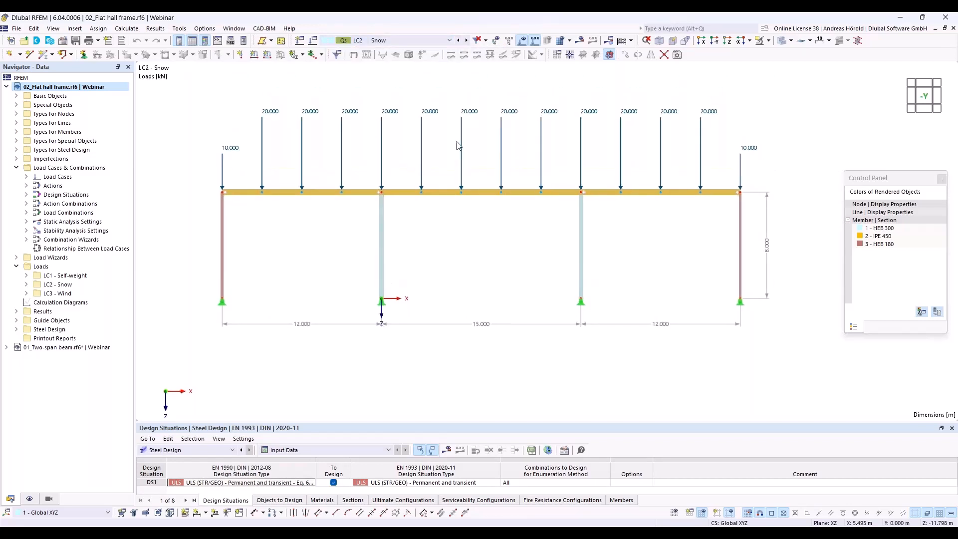
# Step: Display the LC3 - Wind loads and review the model's base data, activated add-ons and standards without changing them
pyautogui.moveTo(461, 143)
pyautogui.click(467, 40)
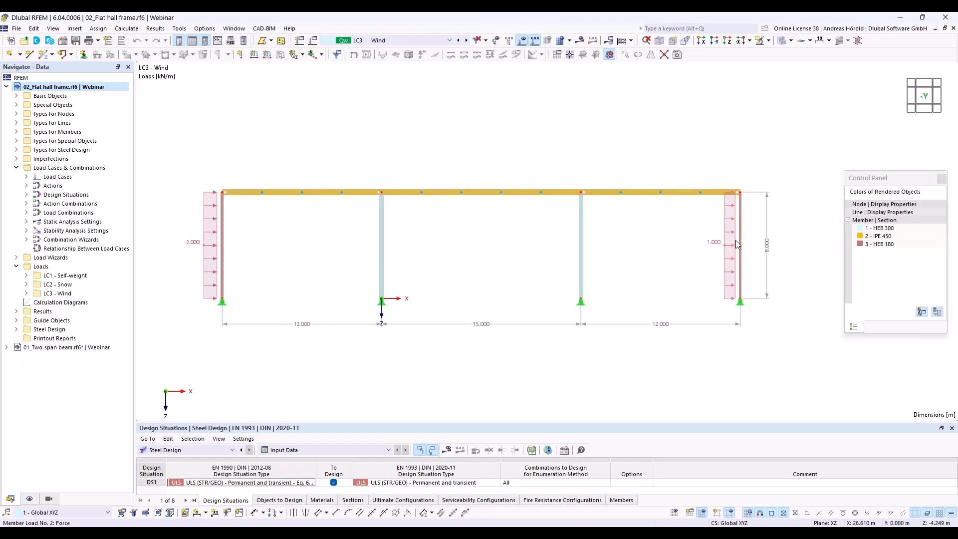
pyautogui.click(64, 42)
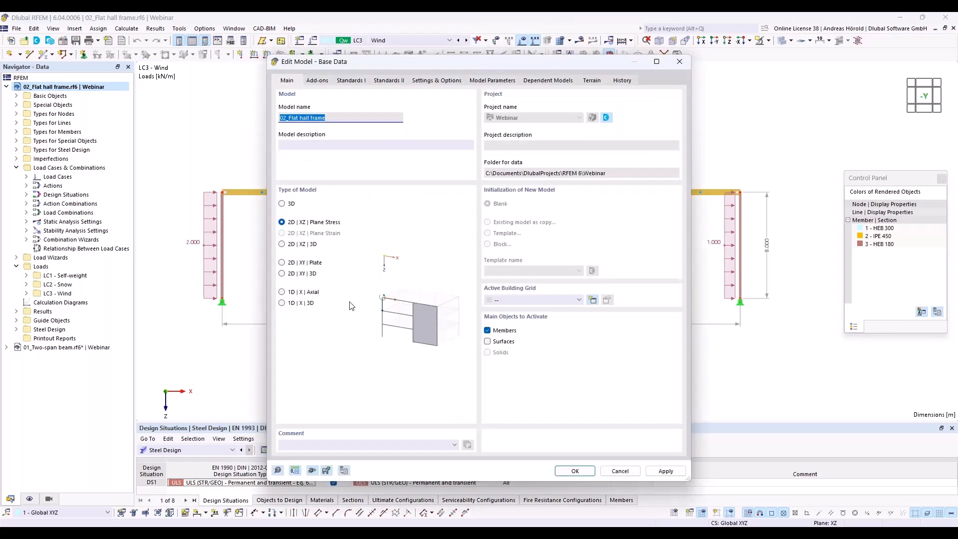
pyautogui.click(317, 81)
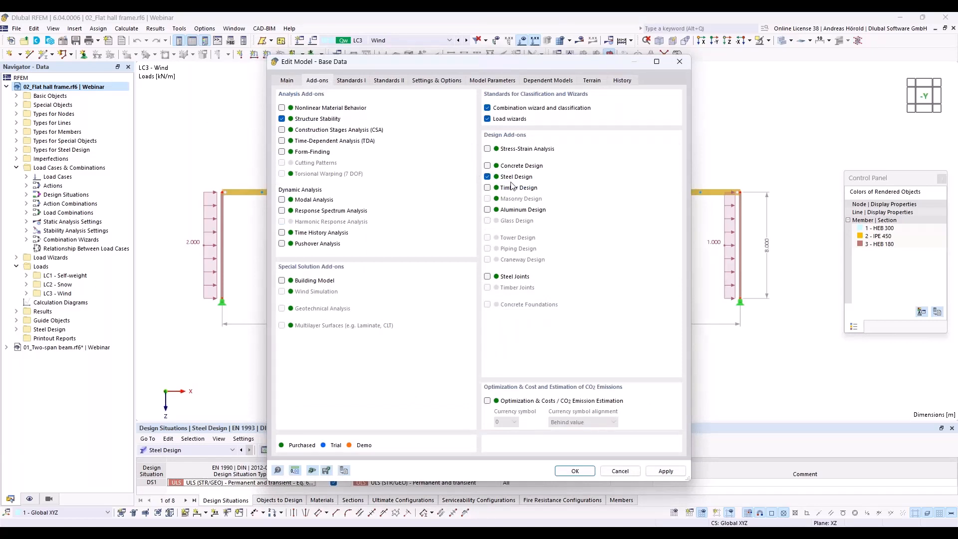
pyautogui.click(351, 82)
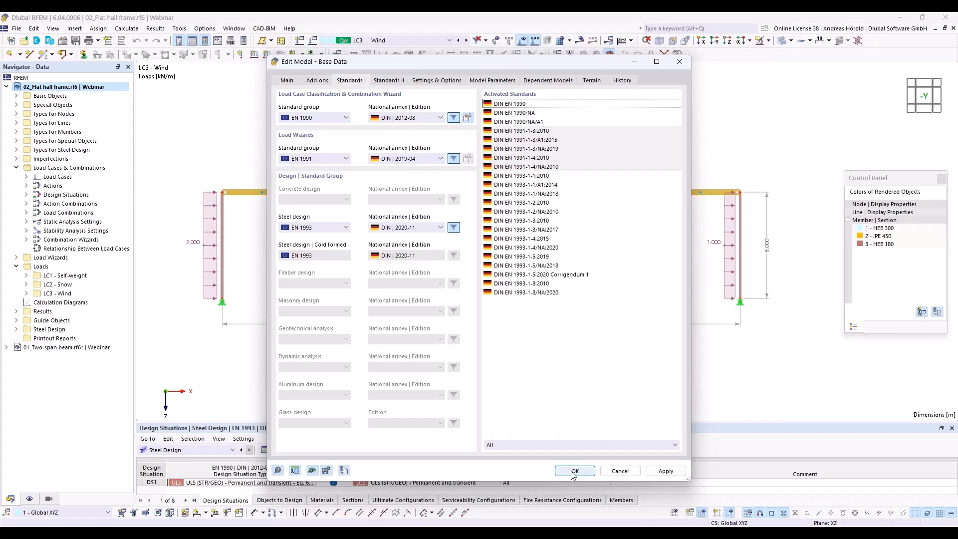
pyautogui.click(618, 472)
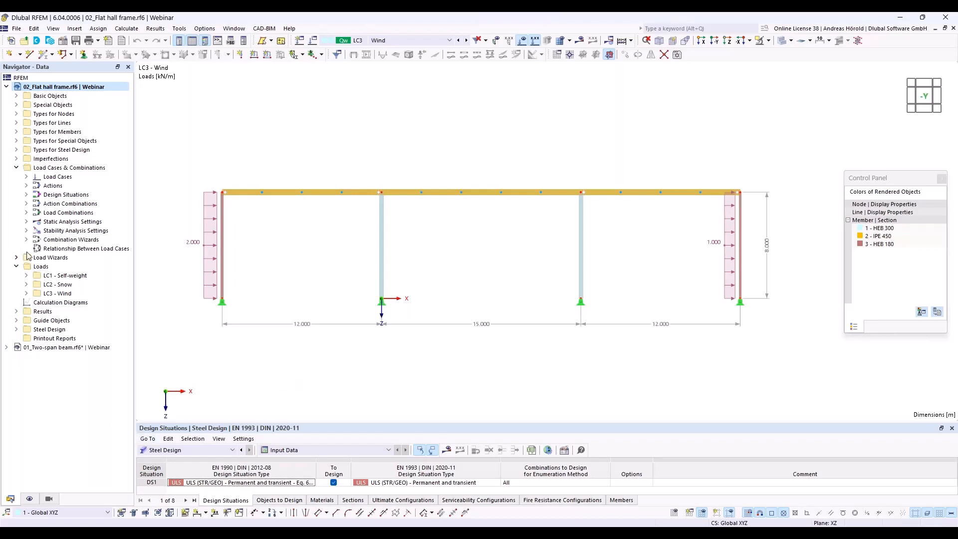
# Step: Assign combination wizard 2, Load combinations | SA1 - Geometrically linear, to design situation DS1 in the load cases and combinations
pyautogui.rightClick(68, 169)
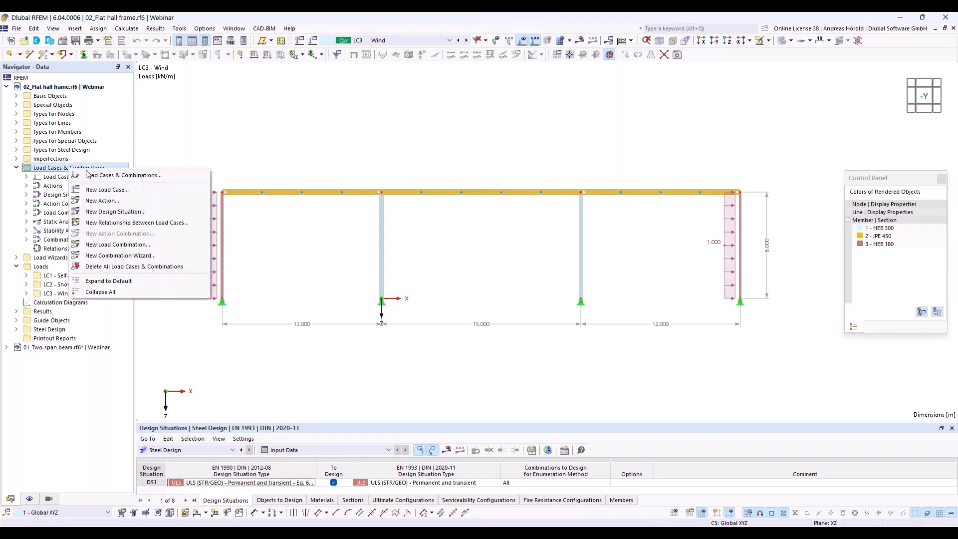
pyautogui.click(114, 176)
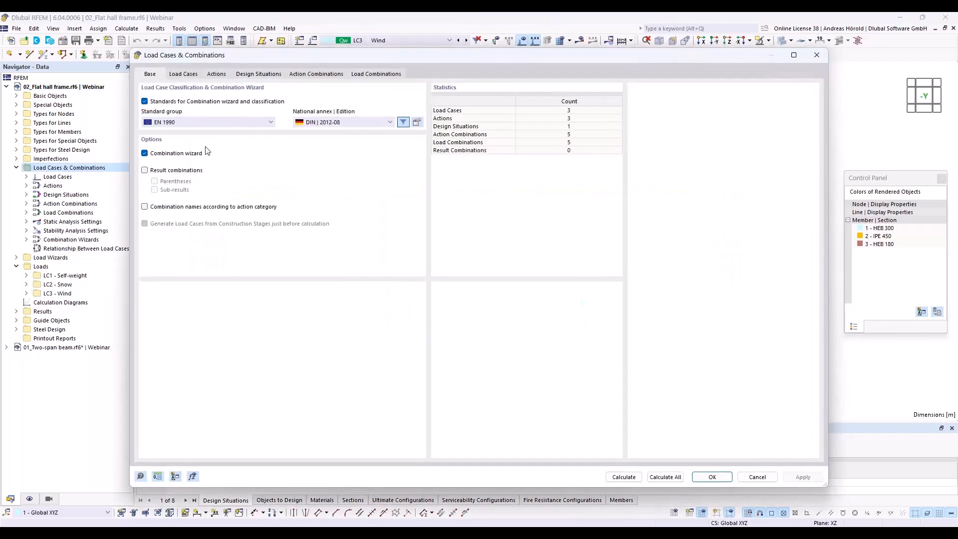
pyautogui.click(259, 75)
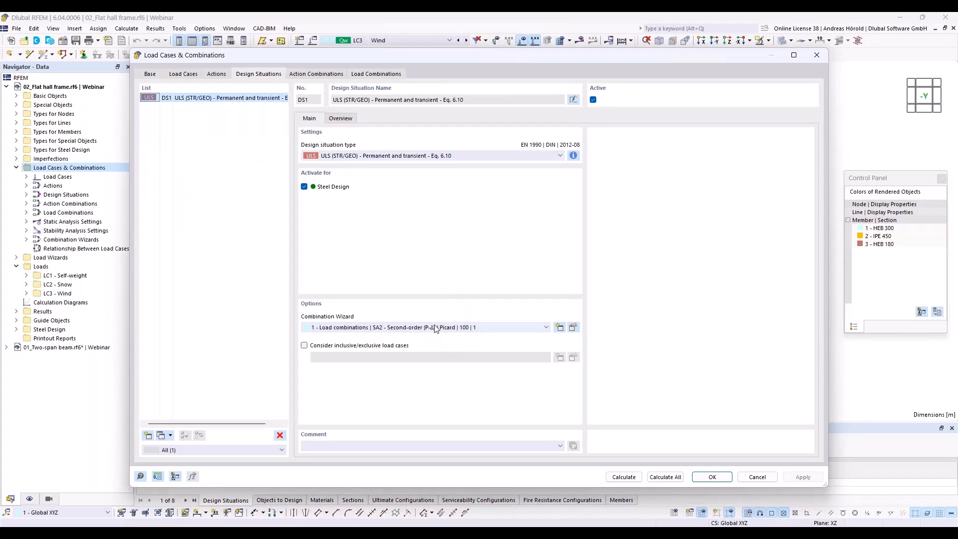
pyautogui.click(454, 329)
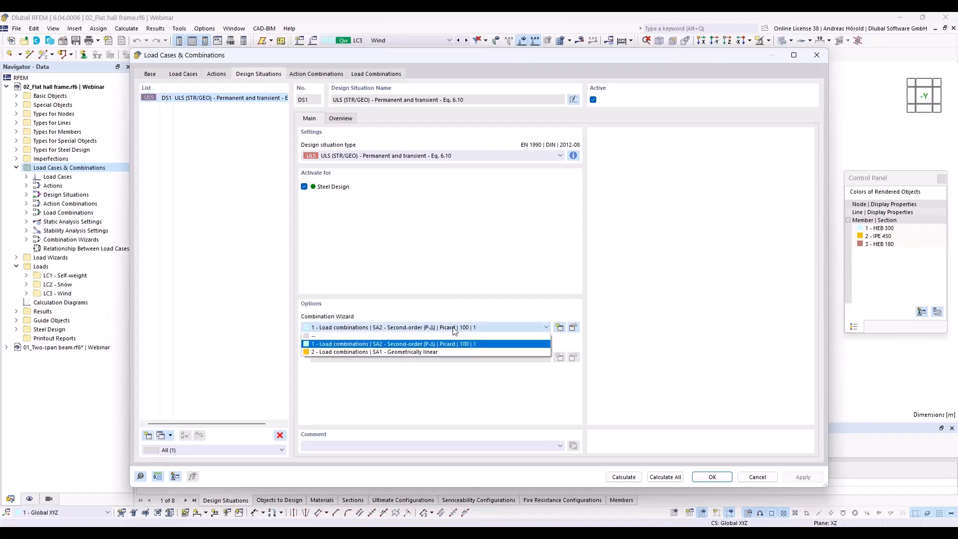
pyautogui.click(443, 352)
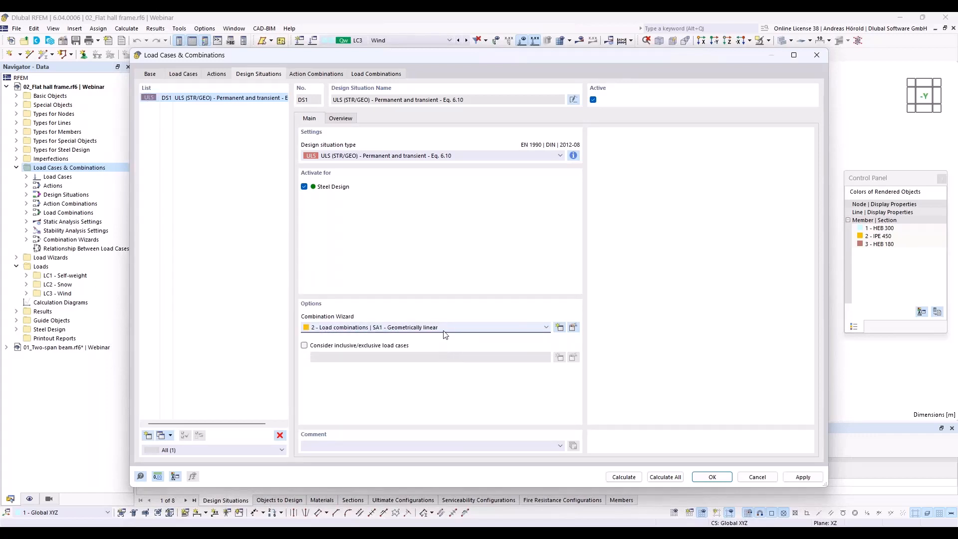
# Step: Enable stability analysis with ST1, Eigenvalue method (linear) | Lanczos, for the geometrically linear combination wizard and calculate everything
pyautogui.click(574, 326)
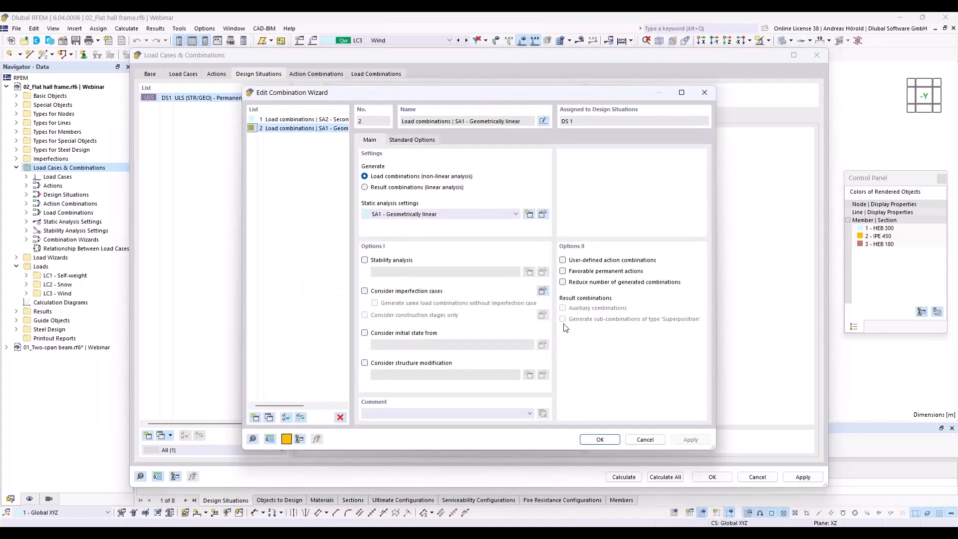
pyautogui.click(365, 261)
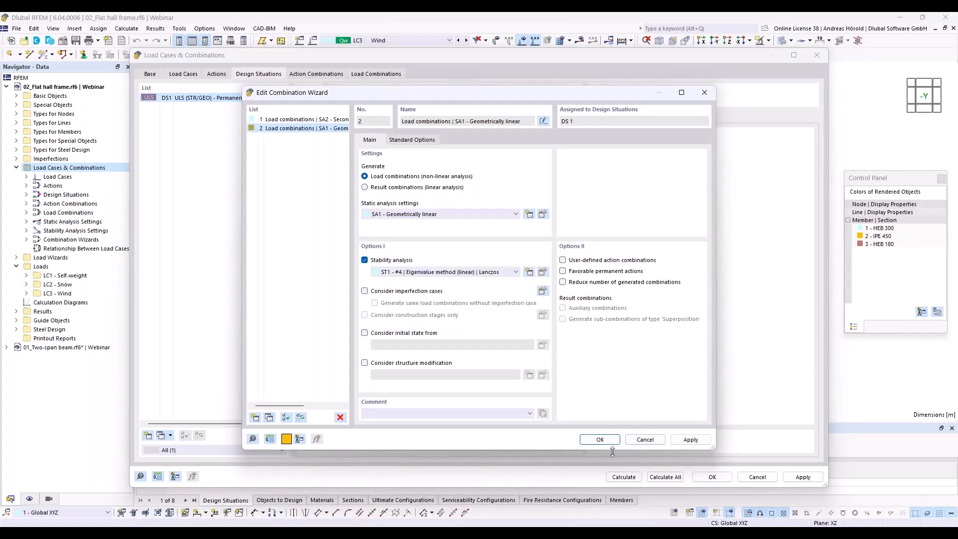
pyautogui.click(598, 441)
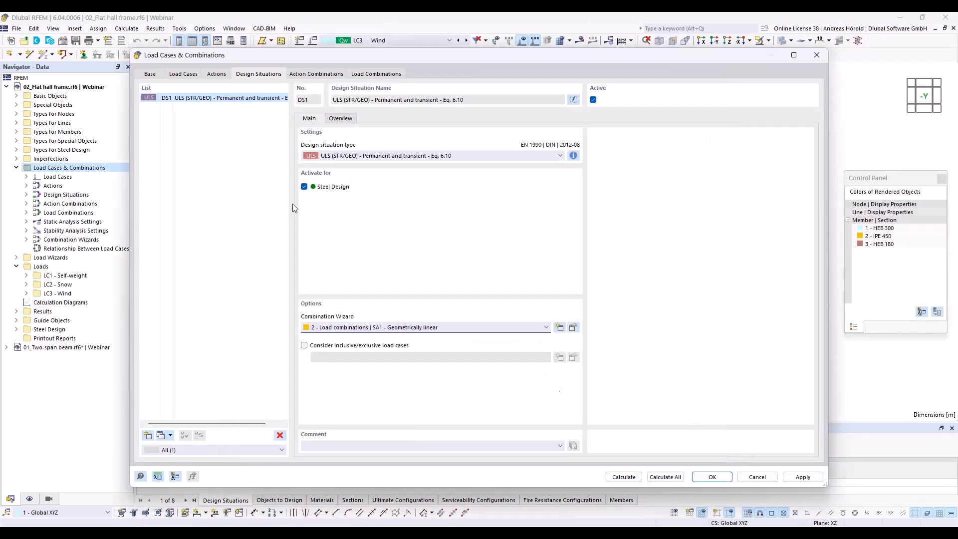
pyautogui.click(665, 477)
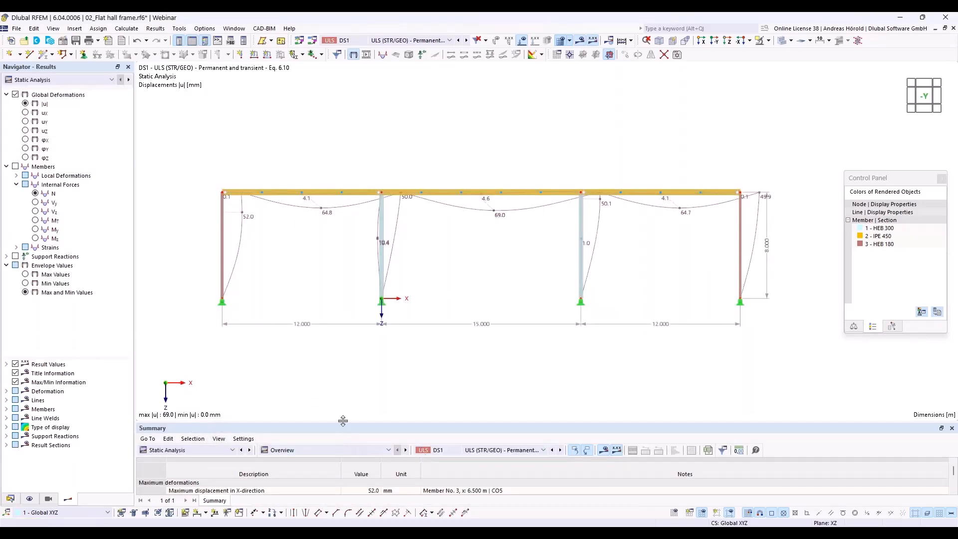
# Step: Enlarge the table area to read the summary and show the stability analysis results by member
pyautogui.moveTo(343, 421); pyautogui.dragTo(344, 357)
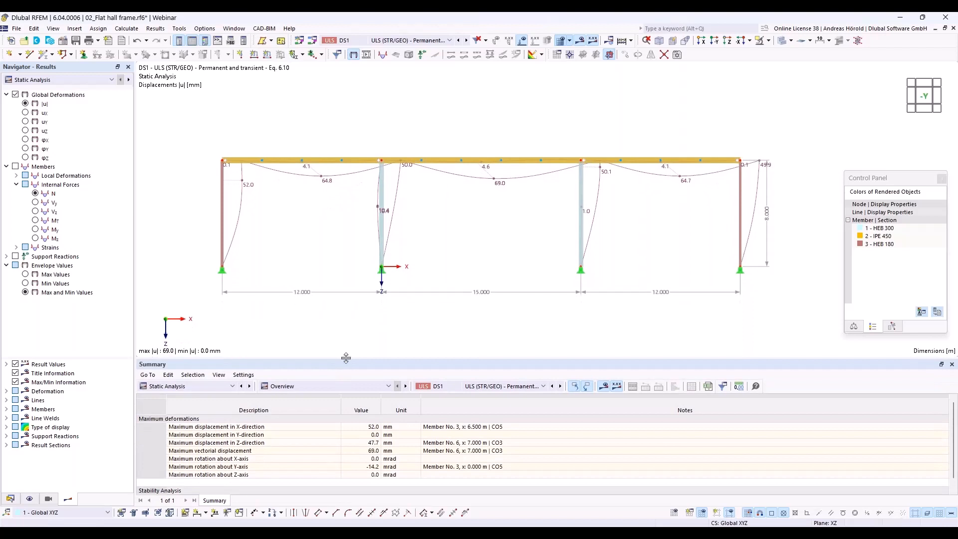
pyautogui.moveTo(346, 358); pyautogui.dragTo(346, 324)
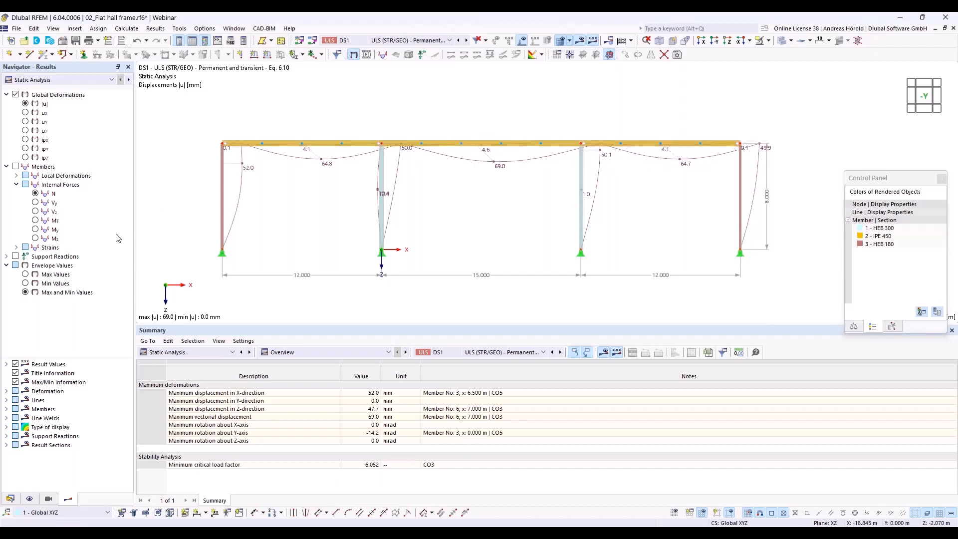
pyautogui.click(211, 351)
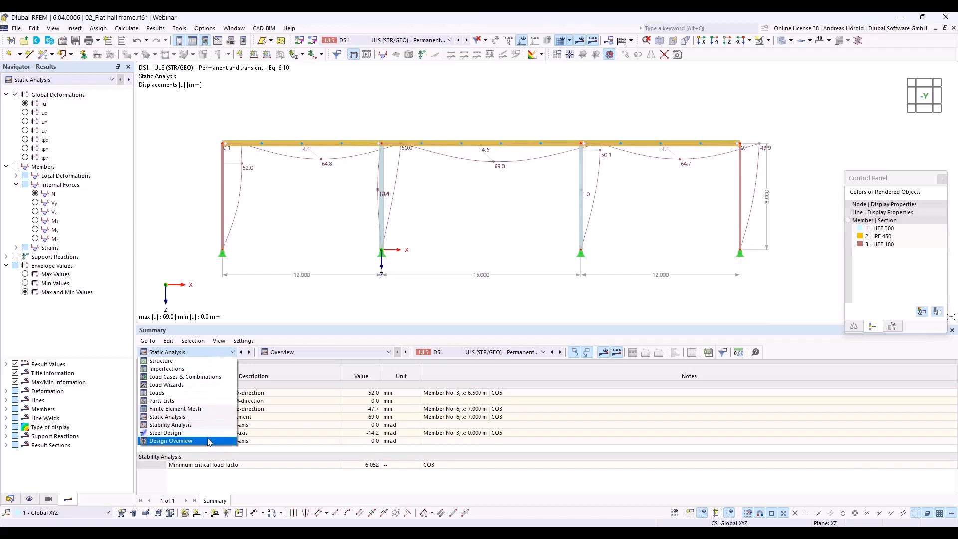
pyautogui.click(212, 425)
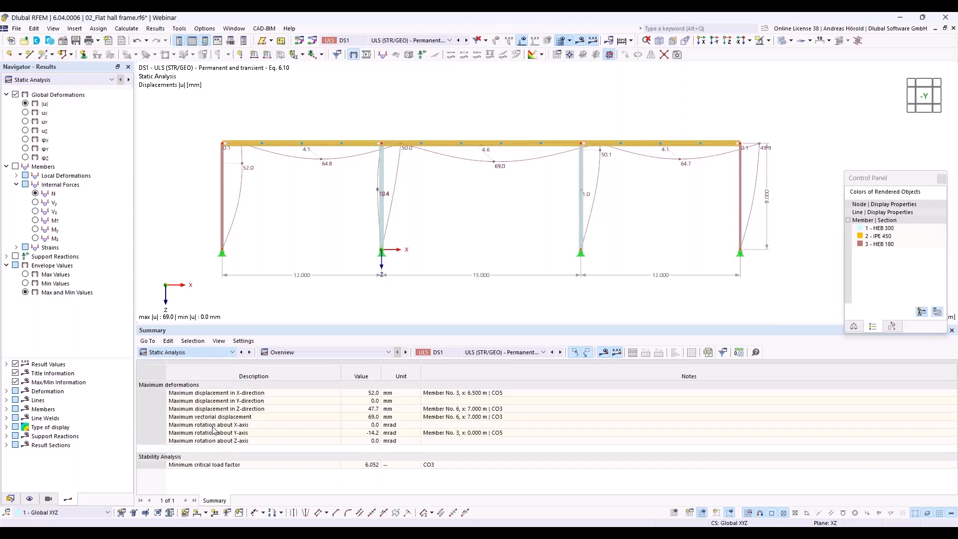
pyautogui.click(343, 352)
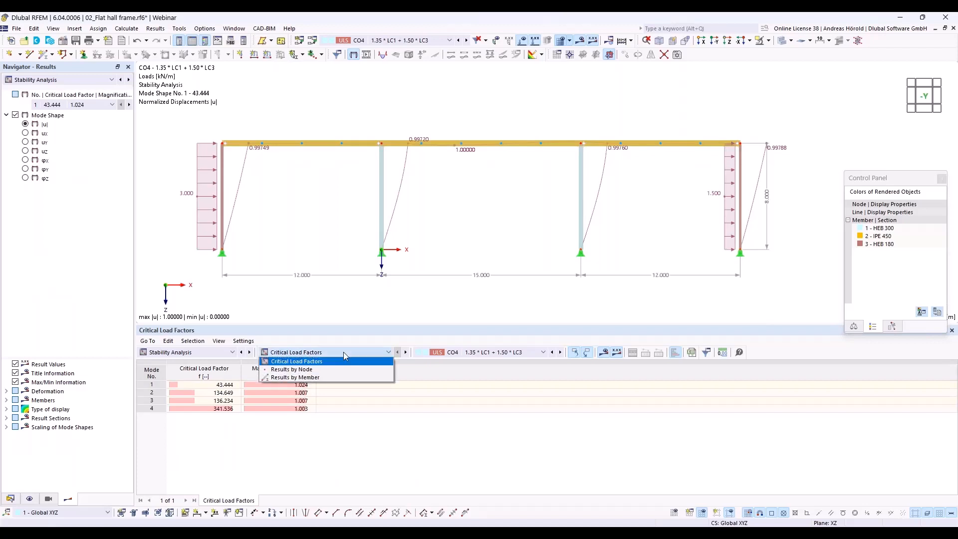
pyautogui.click(344, 377)
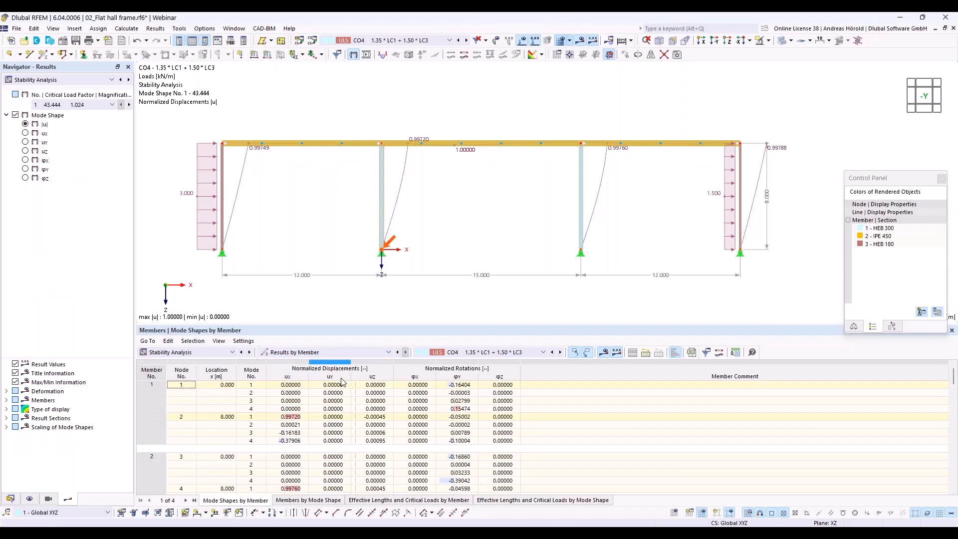
# Step: Show the effective lengths and critical loads by member for load combination CO3
pyautogui.click(469, 359)
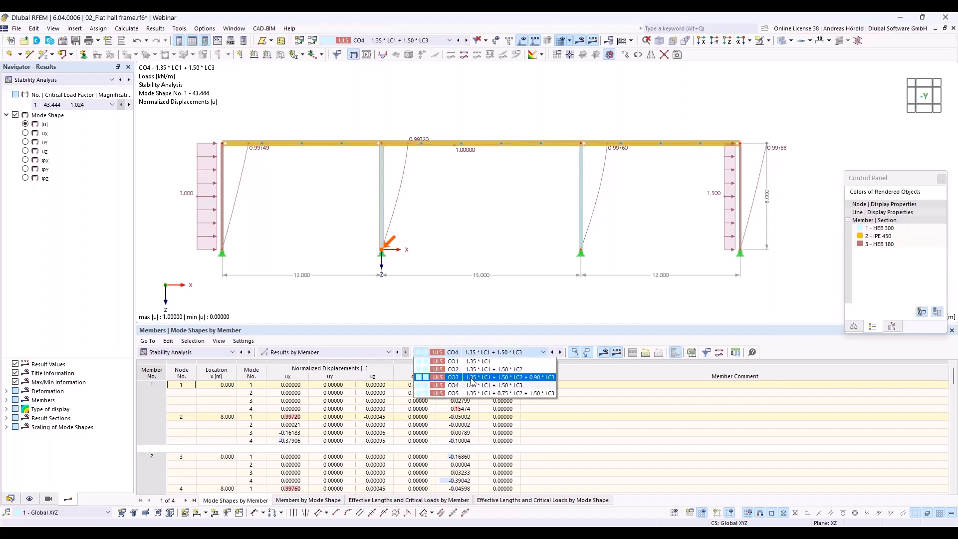
pyautogui.click(473, 382)
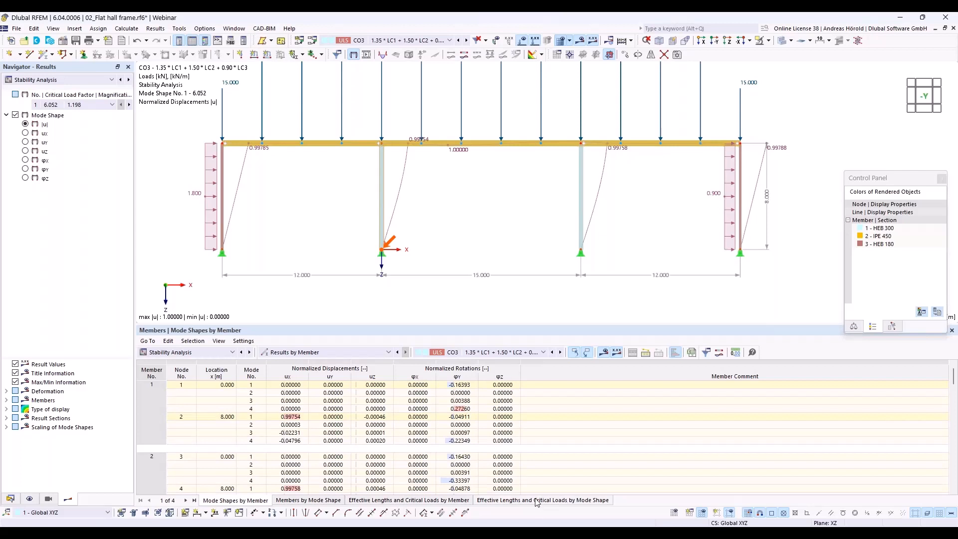
pyautogui.click(440, 501)
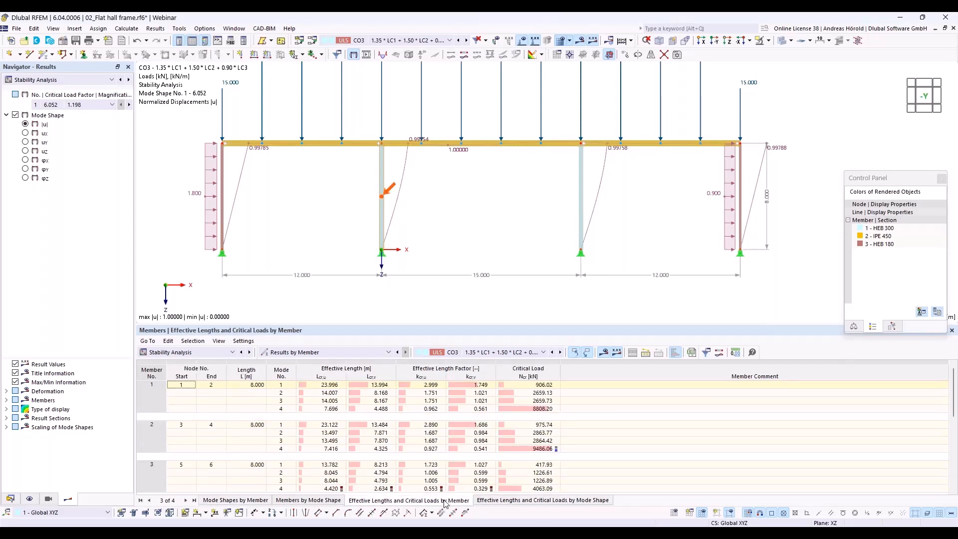
# Step: Examine the mode 1 effective length factors k cr,u of columns 1 to 4, enlarging the table to reach them all
pyautogui.click(431, 385)
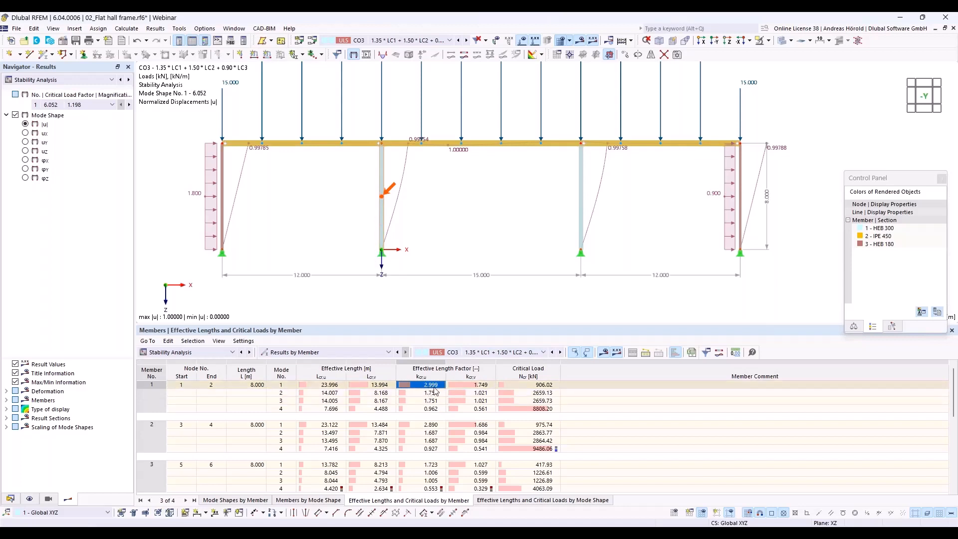
pyautogui.click(432, 425)
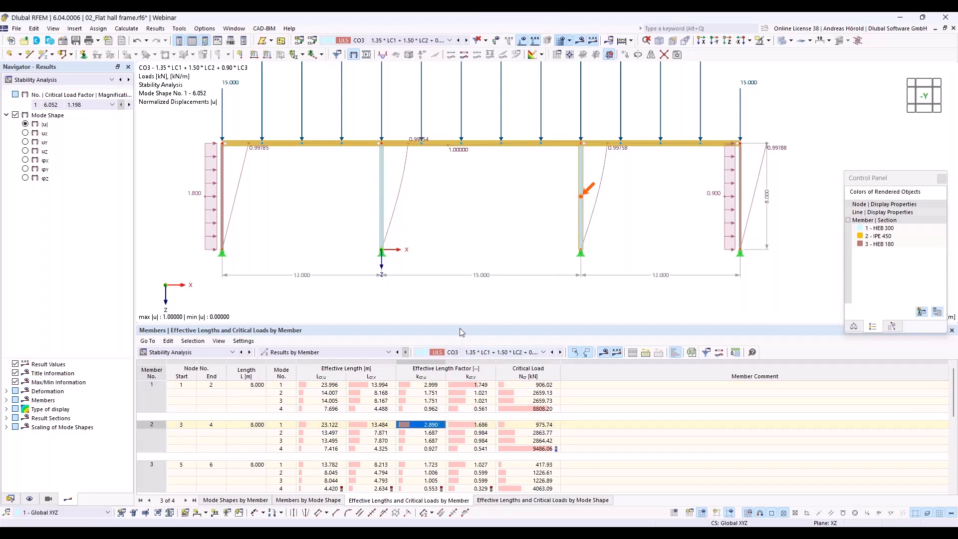
pyautogui.moveTo(463, 329); pyautogui.dragTo(461, 291)
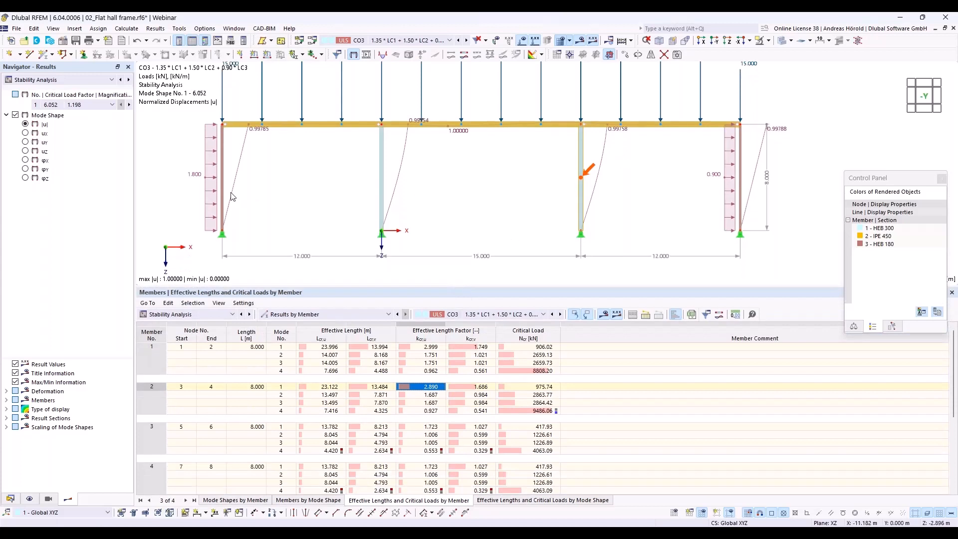
pyautogui.click(430, 427)
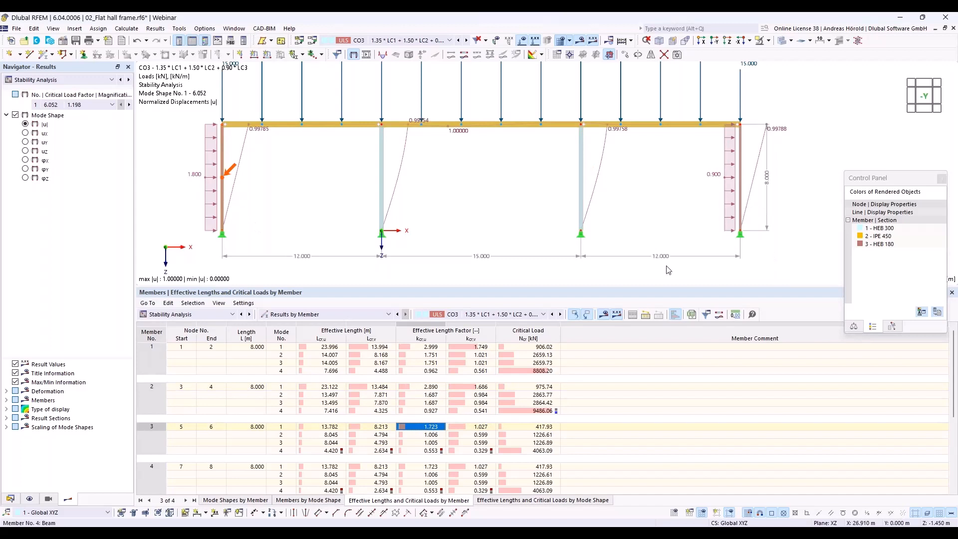
pyautogui.click(428, 470)
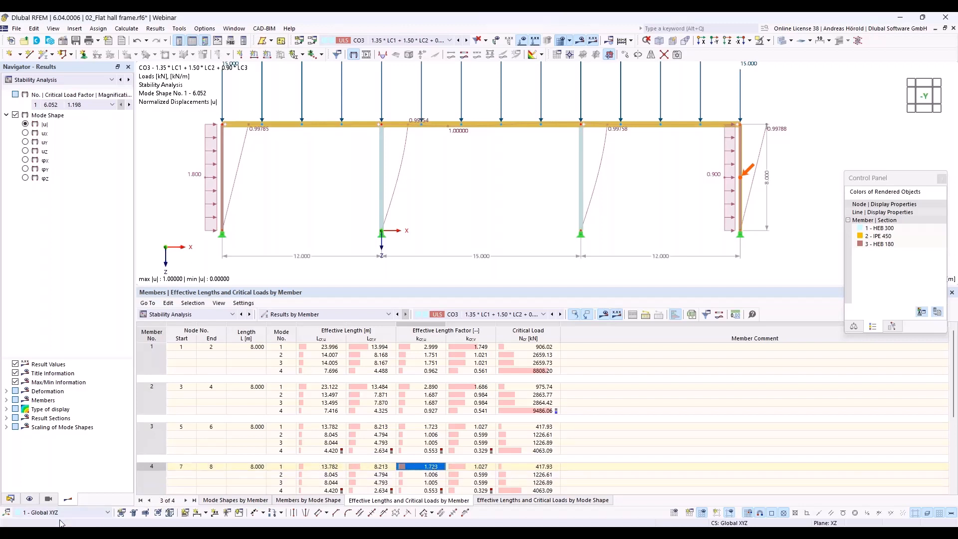
# Step: Assign combination wizard 1, SA2 second-order (P-Δ) | Picard with imperfection cases, to design situation DS1 and accept deleting the existing results
pyautogui.click(9, 499)
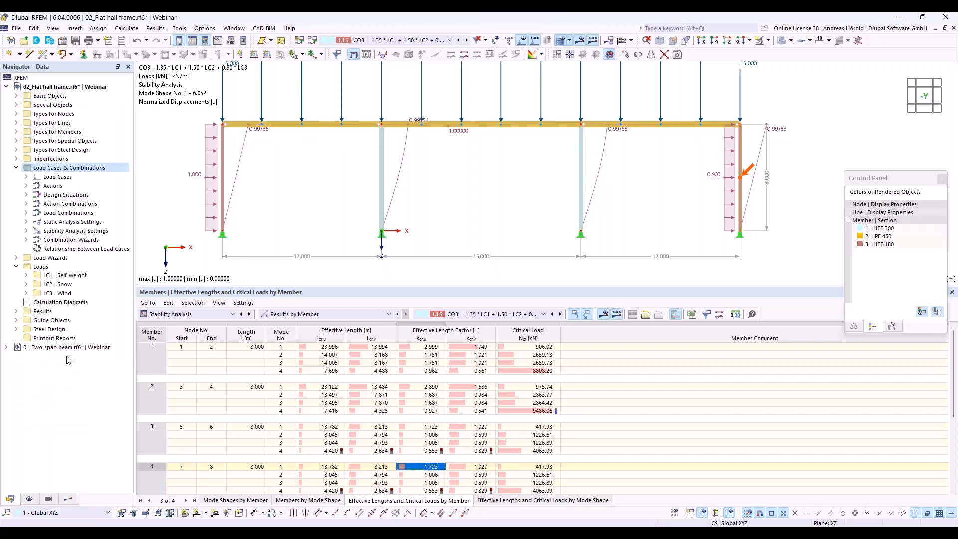
pyautogui.click(27, 195)
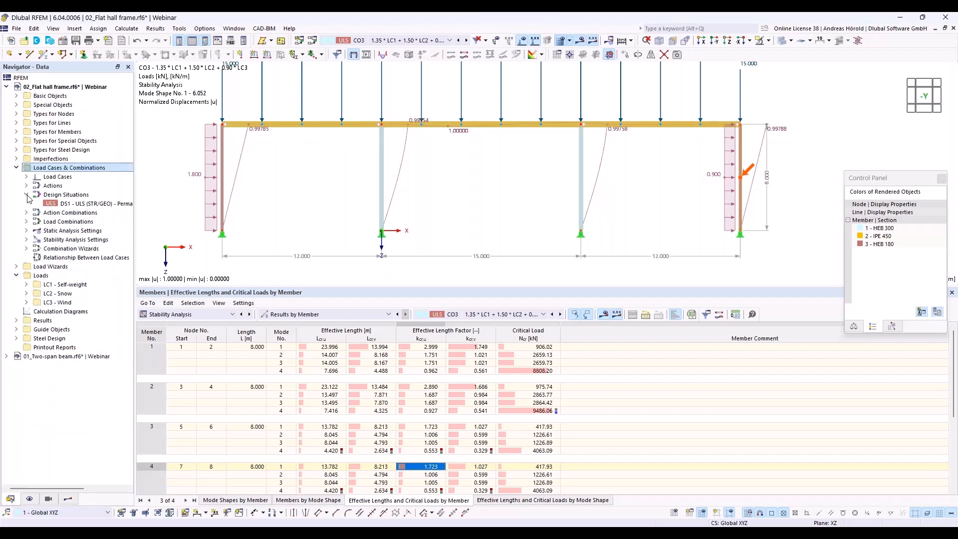
pyautogui.doubleClick(80, 204)
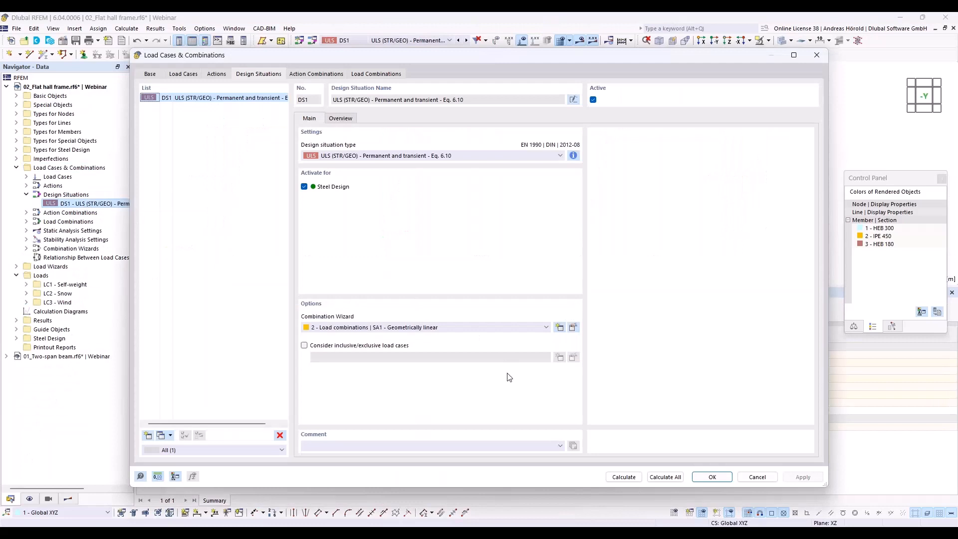
pyautogui.click(455, 330)
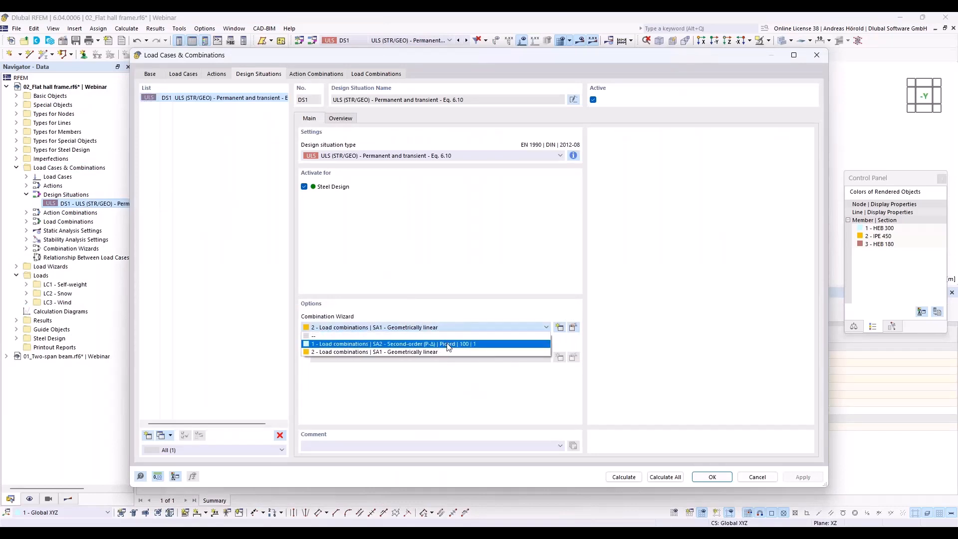
pyautogui.click(447, 345)
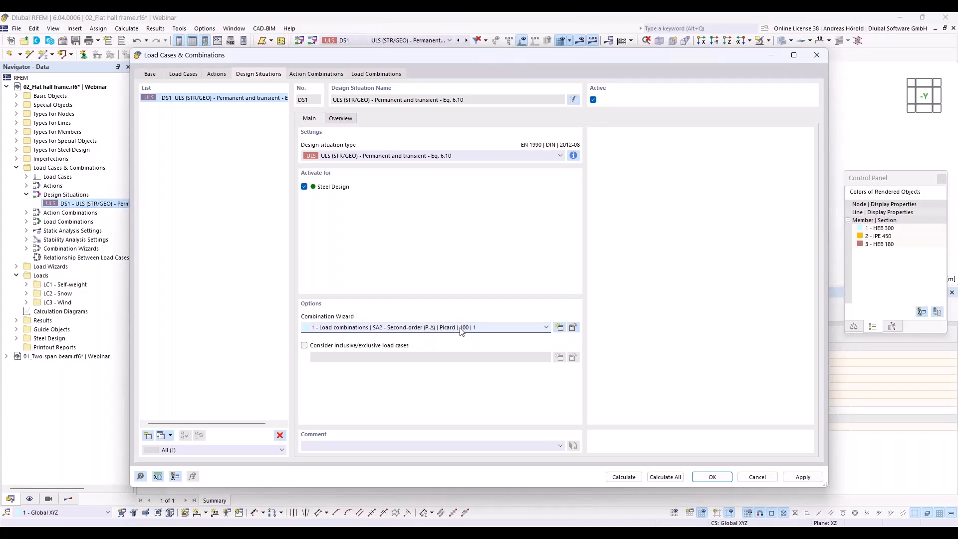
pyautogui.click(573, 328)
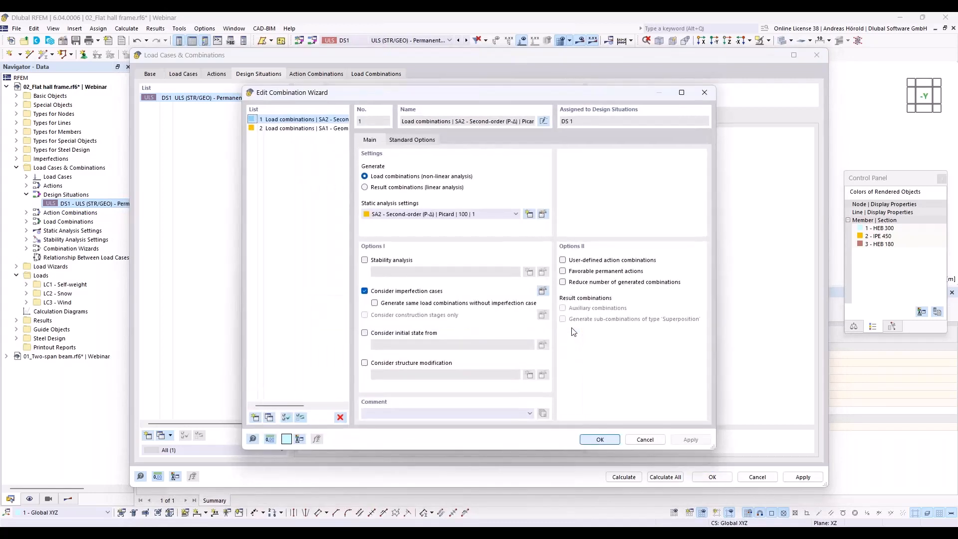
pyautogui.click(601, 439)
pyautogui.click(715, 477)
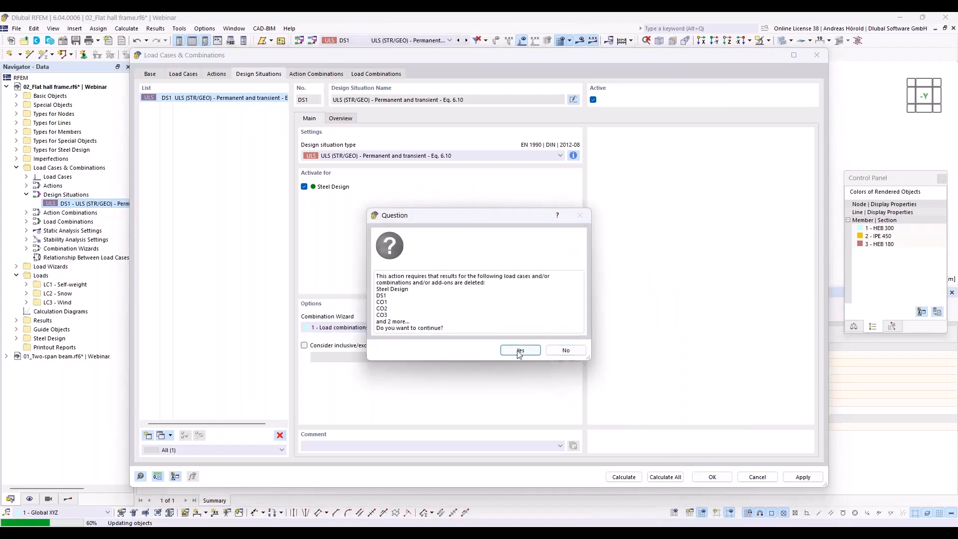
pyautogui.click(519, 351)
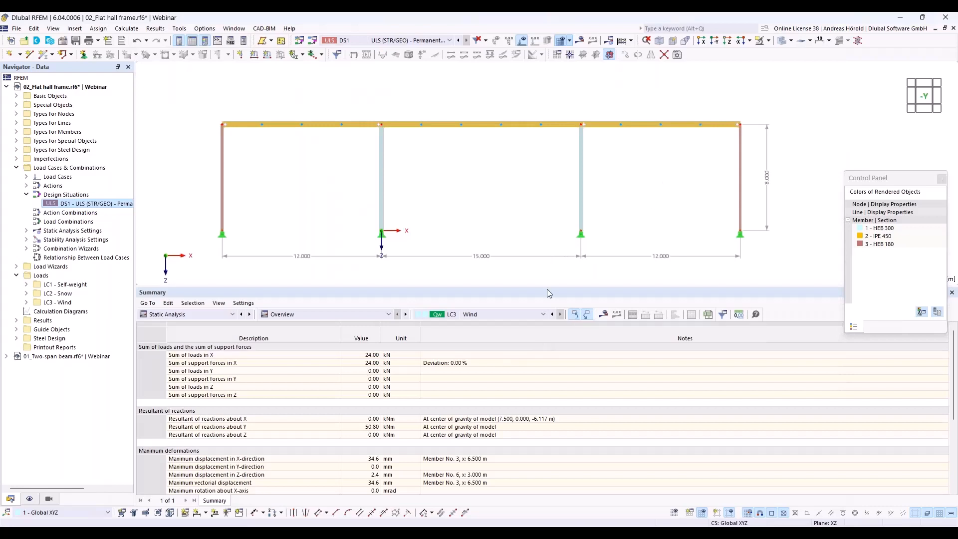
# Step: Reduce the results table height and open the two inner HEB 300 columns together for editing
pyautogui.moveTo(552, 286); pyautogui.dragTo(544, 464)
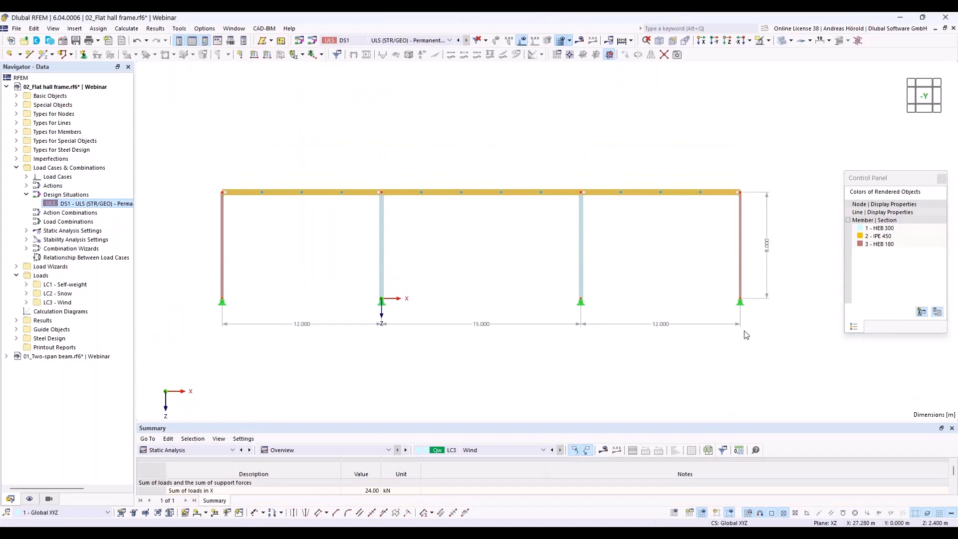
pyautogui.moveTo(610, 233); pyautogui.dragTo(268, 274)
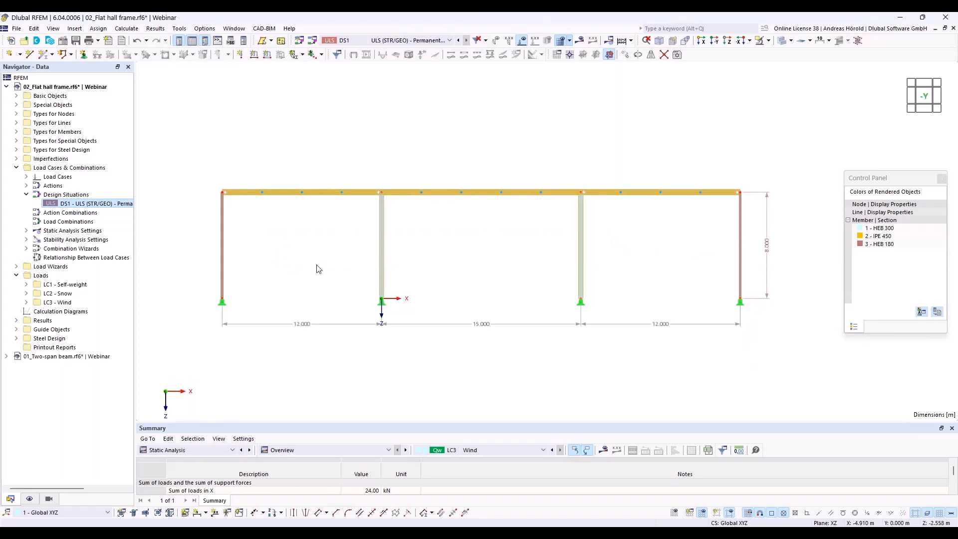
pyautogui.rightClick(382, 251)
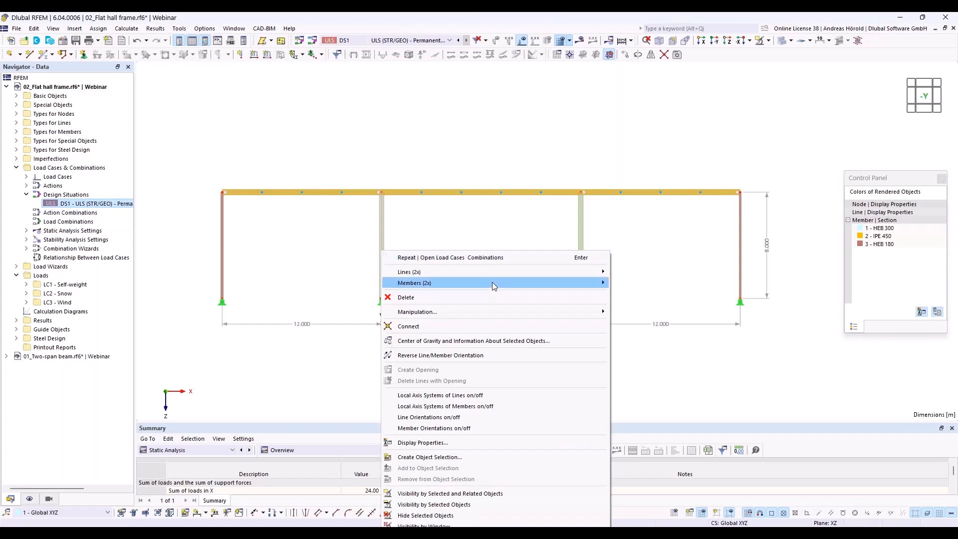
pyautogui.moveTo(492, 282)
pyautogui.click(638, 283)
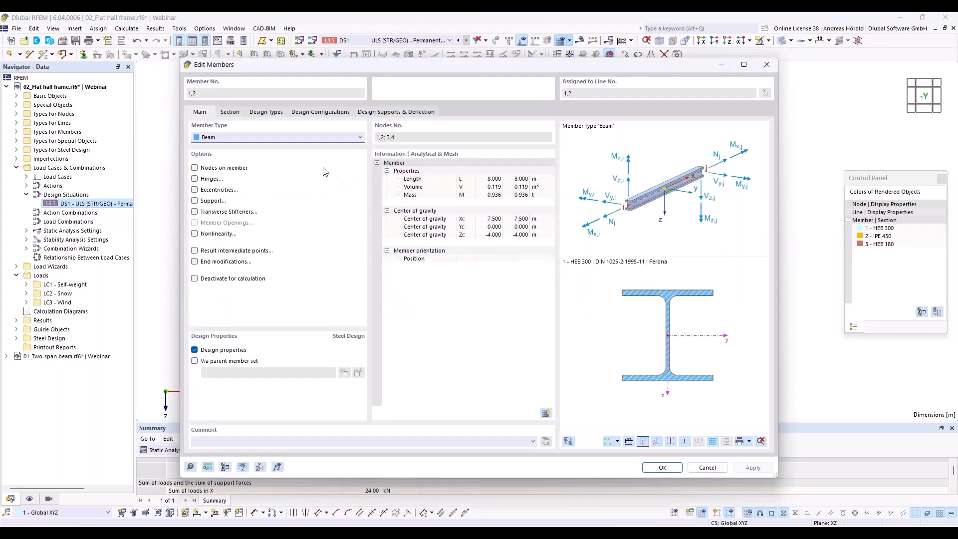
# Step: Create steel design effective lengths for the inner columns, members 1 and 2, with the major-axis factor ky/u set to 3.00
pyautogui.click(314, 113)
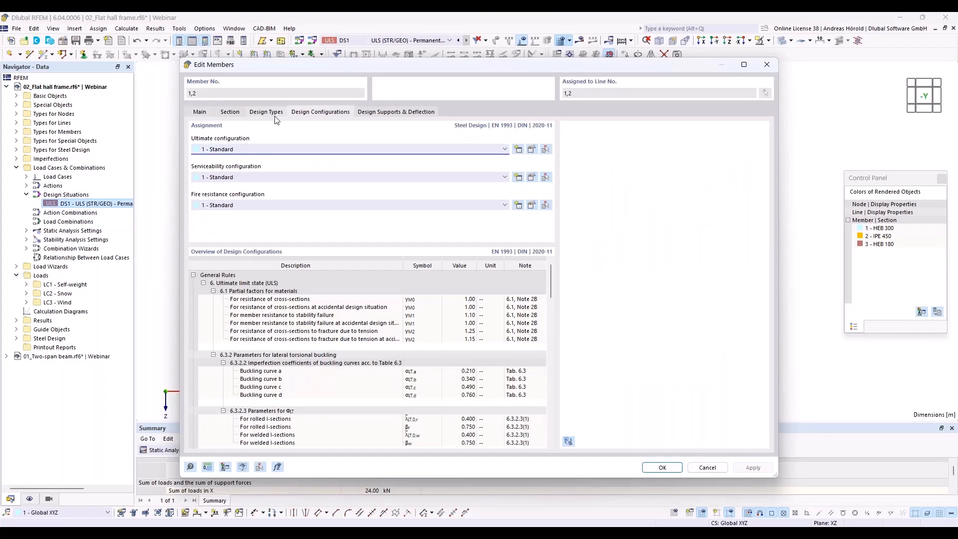
pyautogui.click(267, 112)
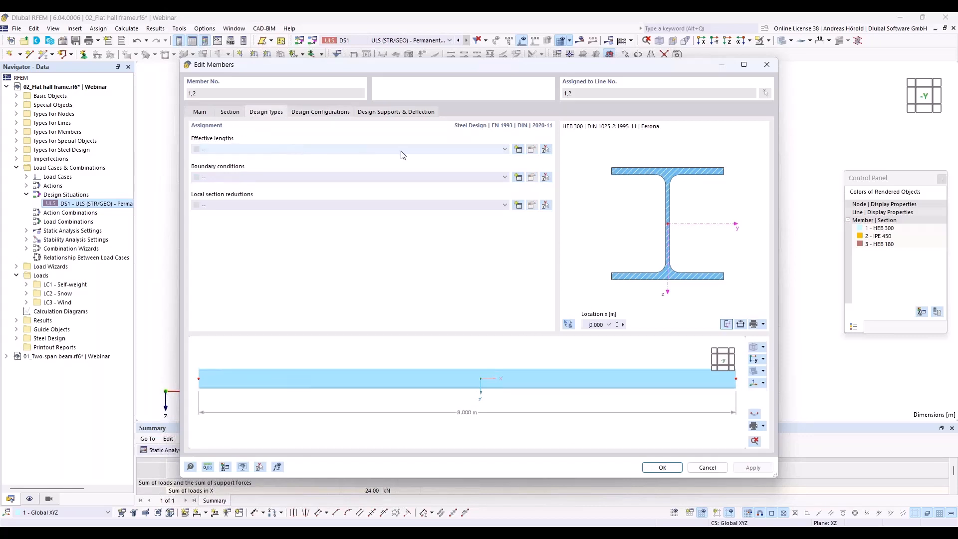
pyautogui.click(519, 150)
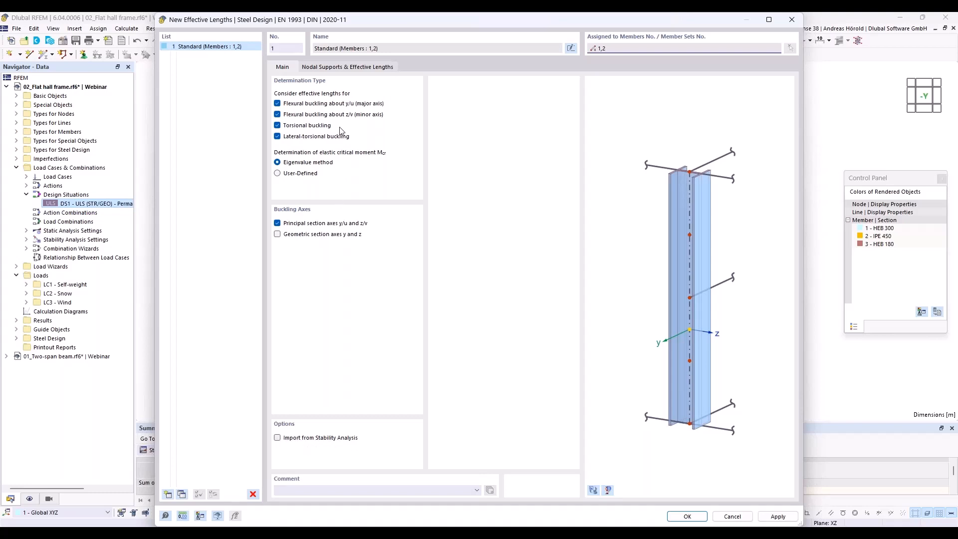
pyautogui.click(345, 70)
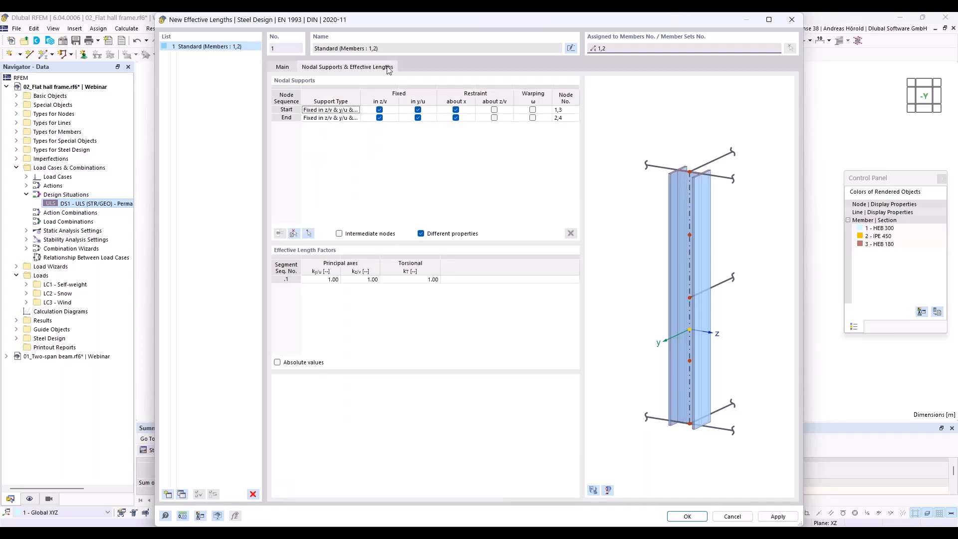
pyautogui.click(327, 280)
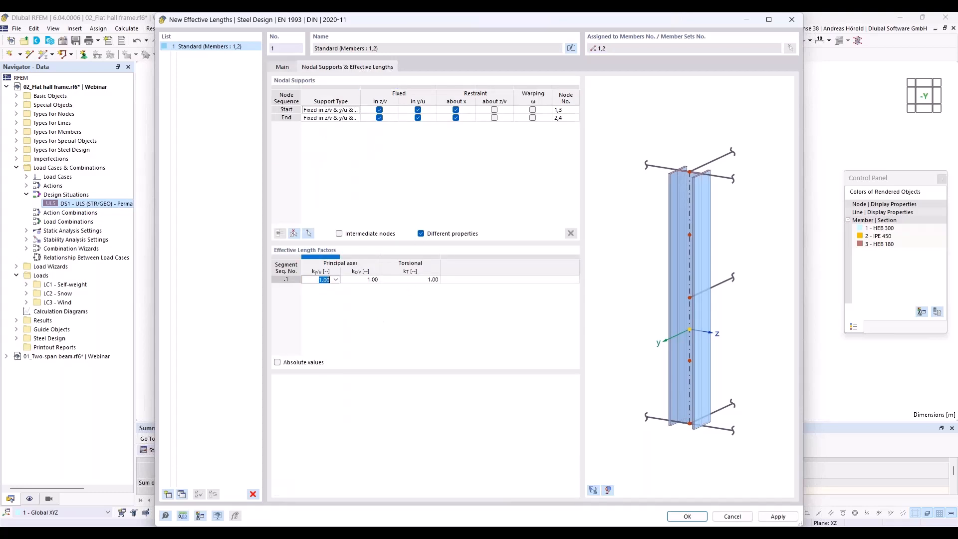
pyautogui.write('3')
pyautogui.click(687, 517)
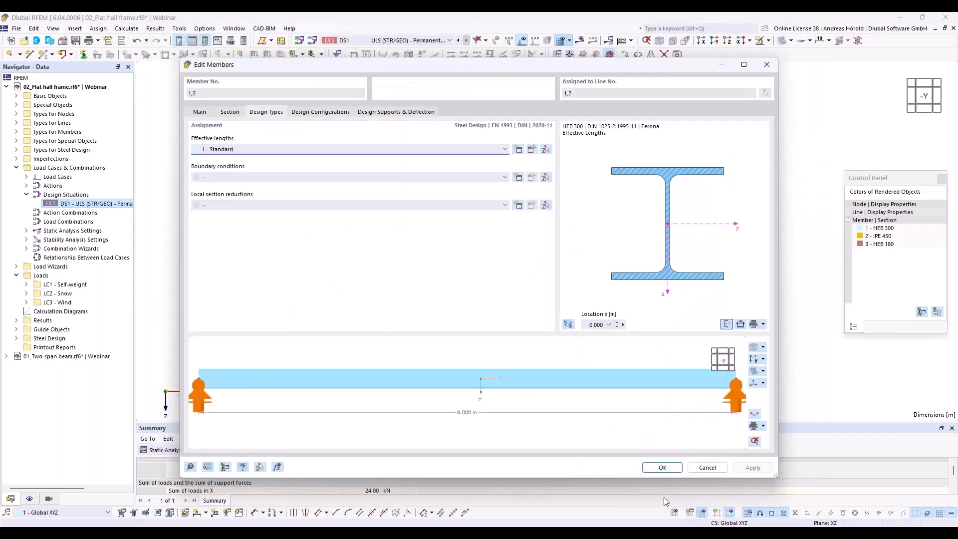
pyautogui.click(661, 468)
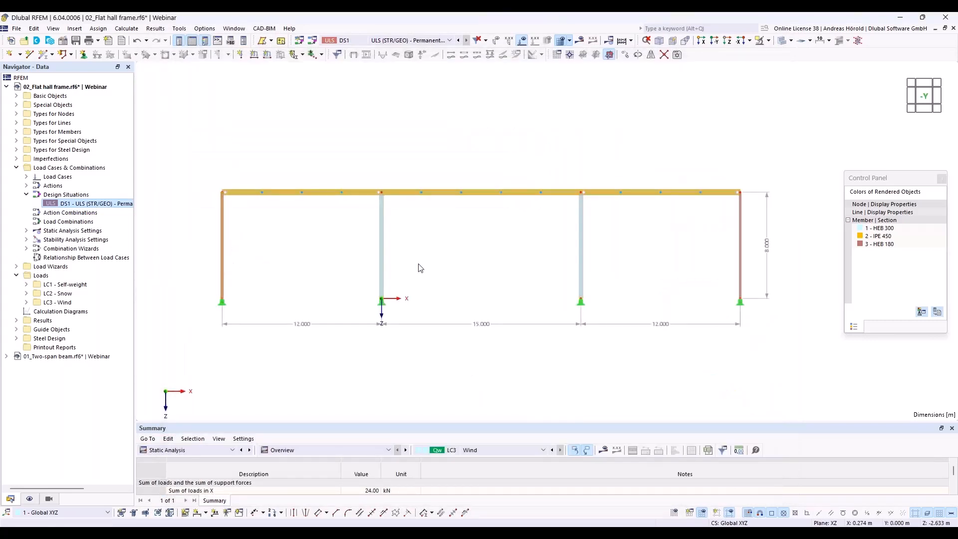
# Step: Create separate steel design effective lengths for the outer HEB 180 columns, members 3 and 4, with the major-axis factor ky/u set to 1.72
pyautogui.rightClick(741, 251)
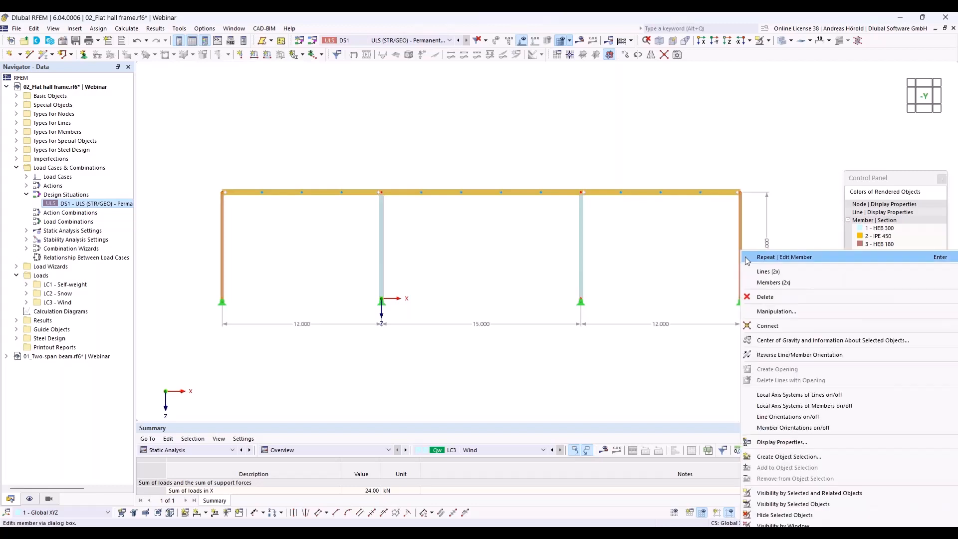
pyautogui.moveTo(762, 283)
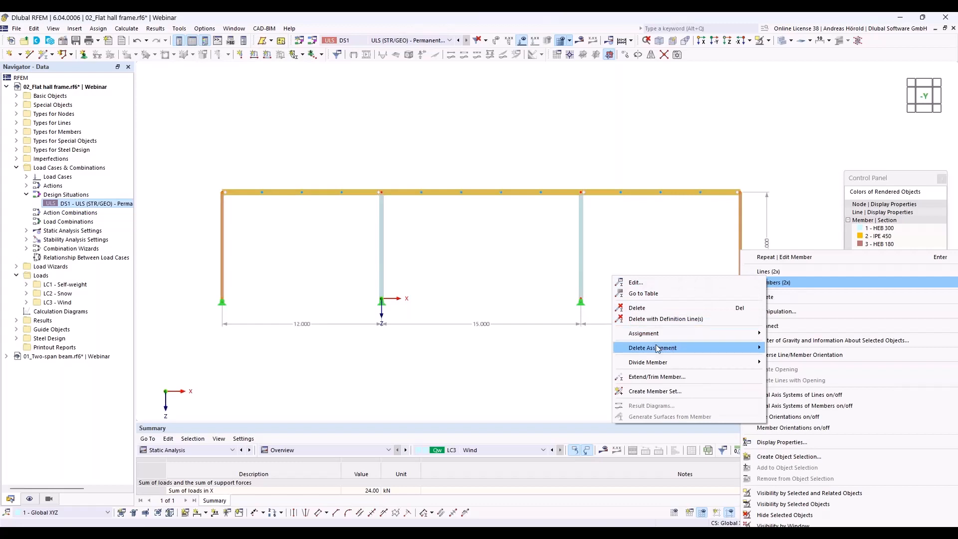
pyautogui.click(685, 282)
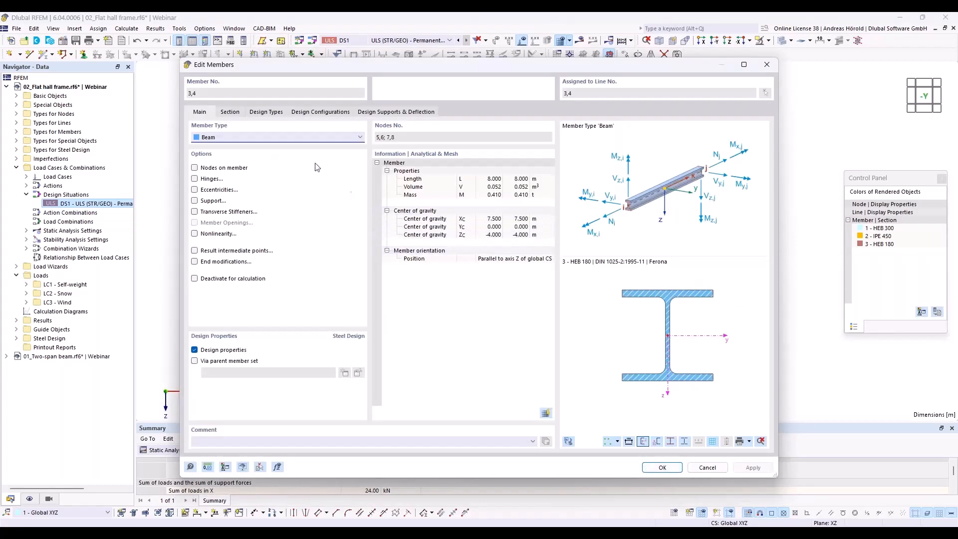
pyautogui.click(264, 113)
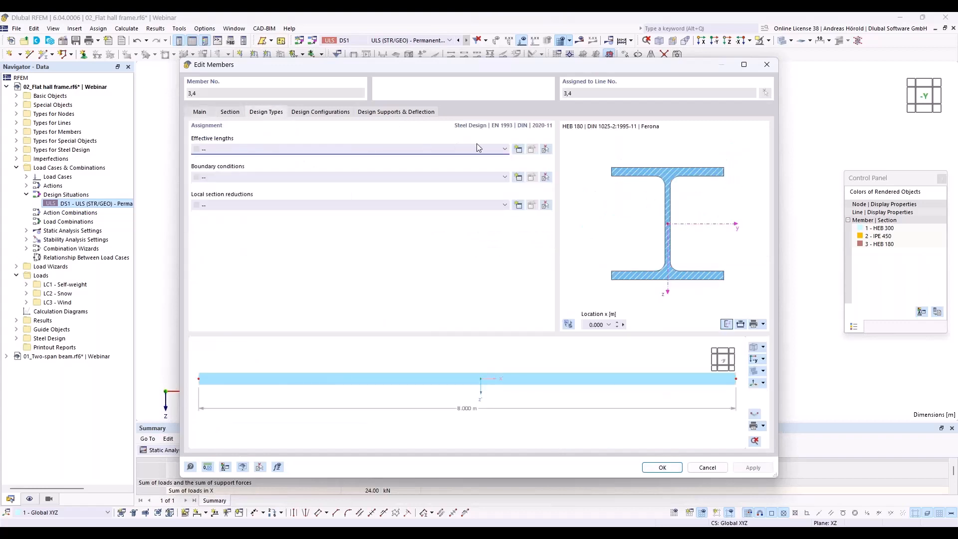
pyautogui.click(518, 149)
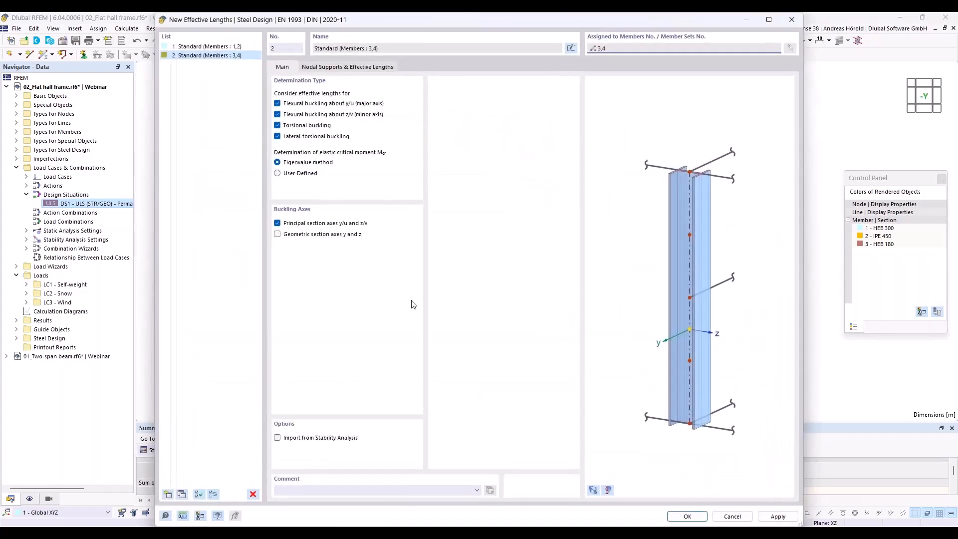
pyautogui.click(335, 68)
pyautogui.click(327, 279)
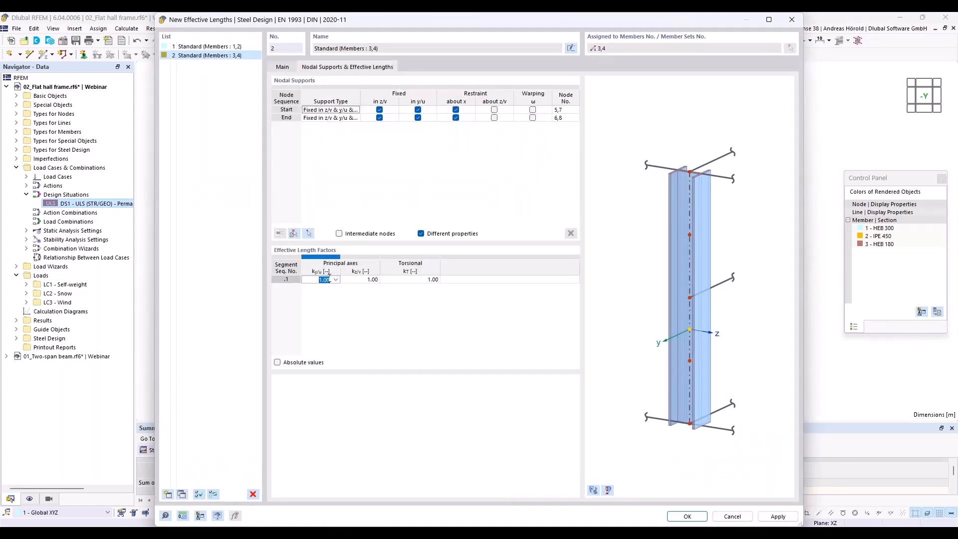
pyautogui.write('1')
pyautogui.click(682, 517)
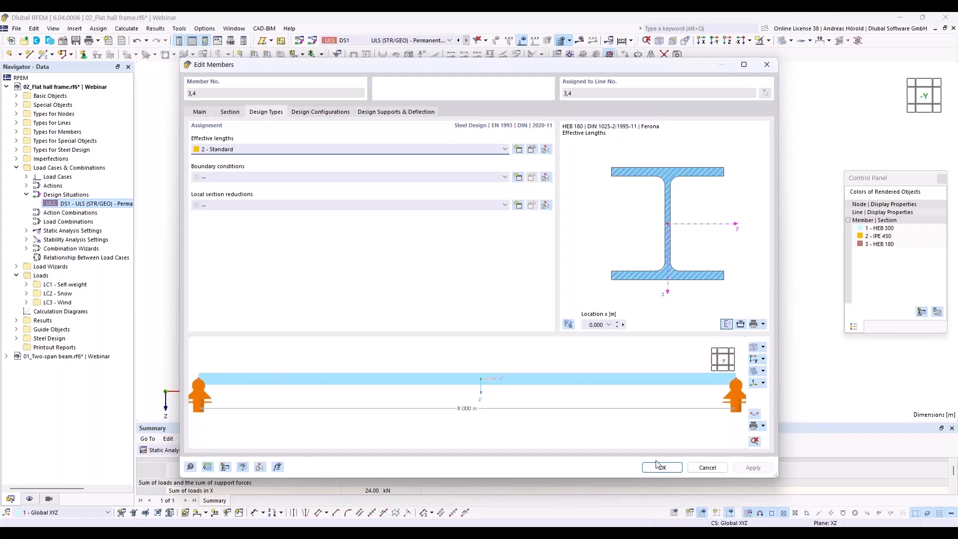
pyautogui.click(659, 466)
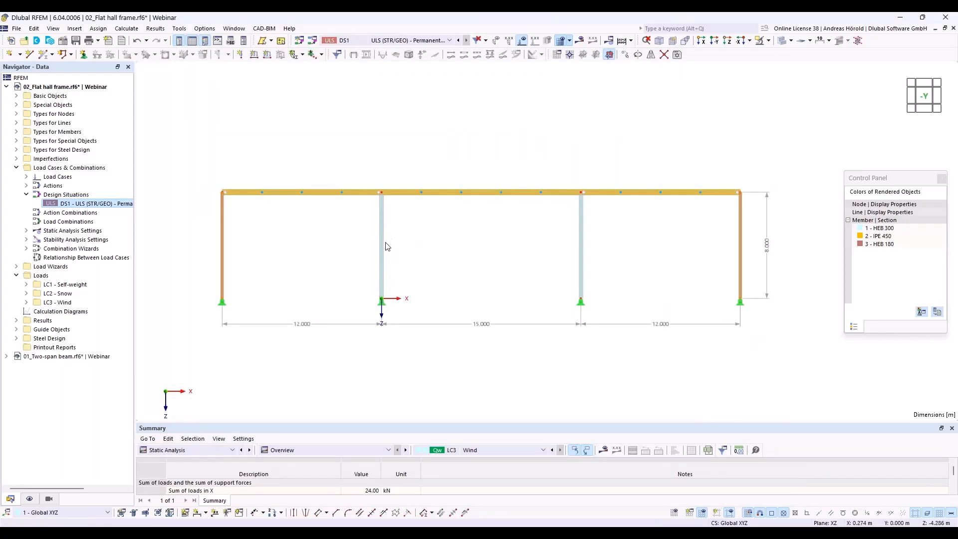
# Step: Display the steel design member effective lengths on the frame model
pyautogui.click(29, 500)
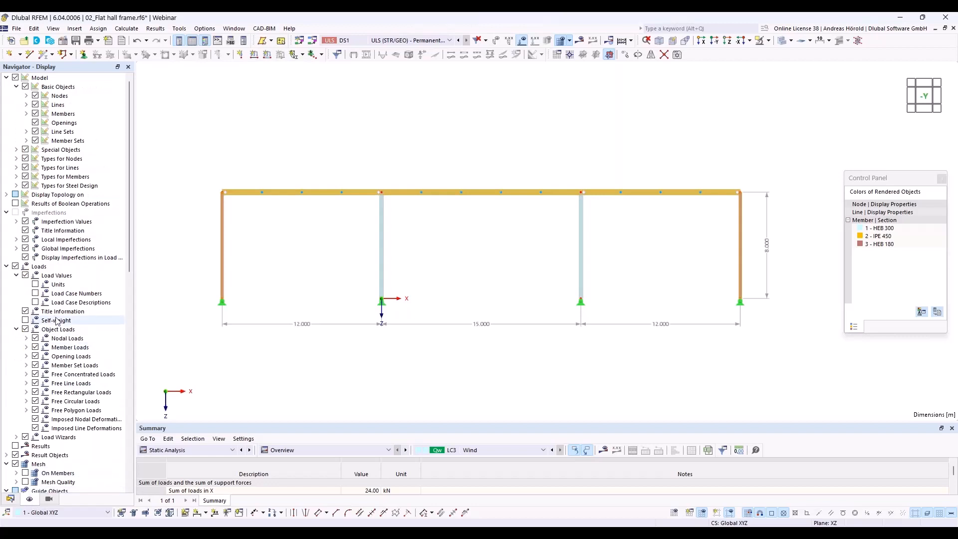
pyautogui.click(17, 186)
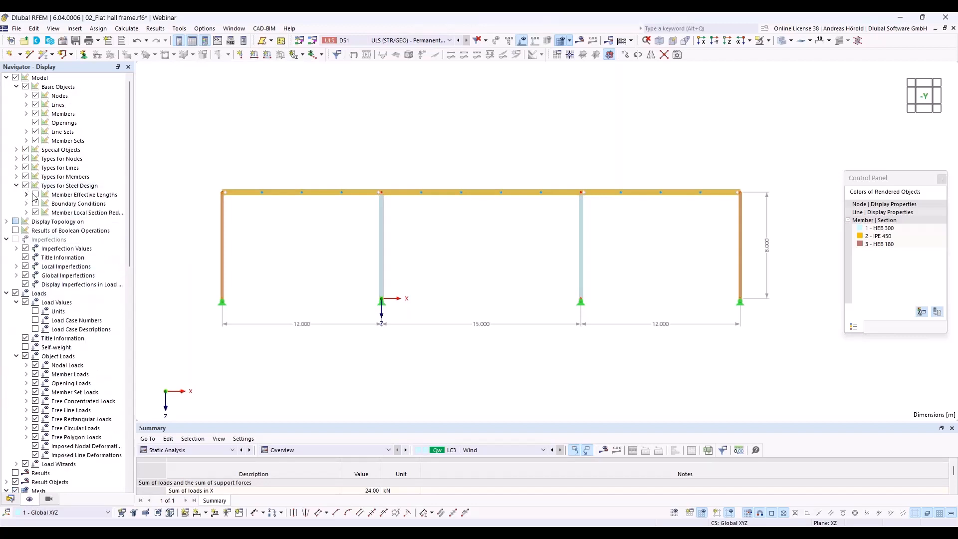
pyautogui.click(36, 195)
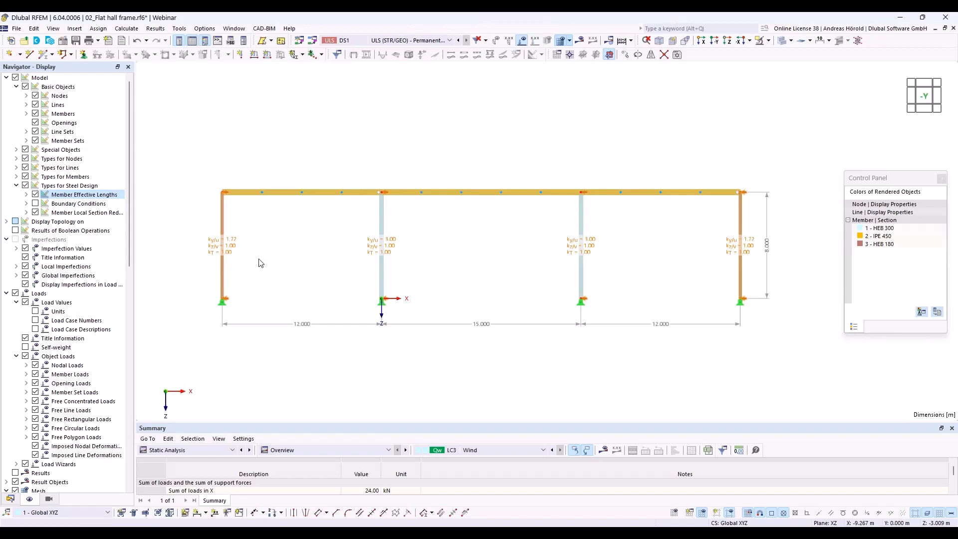
# Step: Create new steel design effective lengths for the middle IPE 450 beam, member 6, importing the beam's intermediate nodes into the nodal supports
pyautogui.rightClick(446, 194)
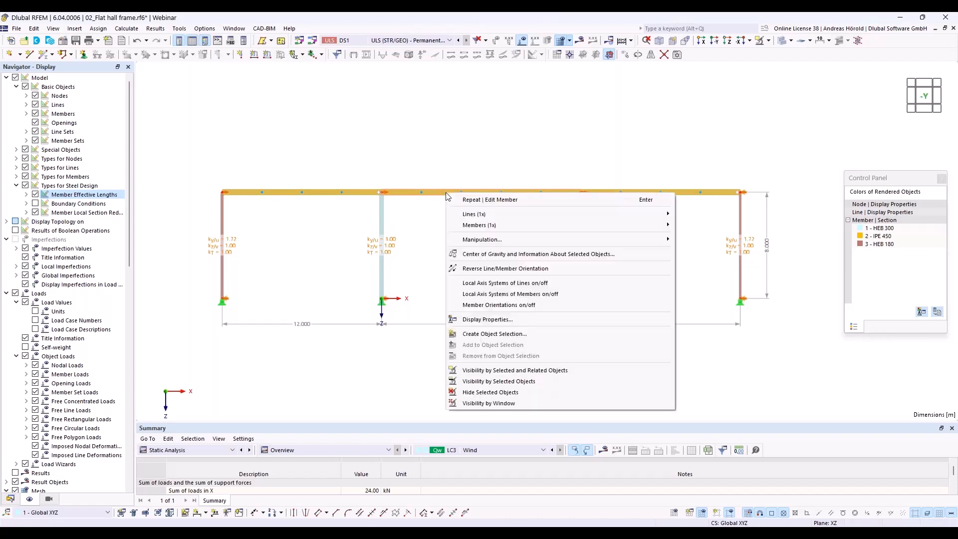
pyautogui.moveTo(516, 224)
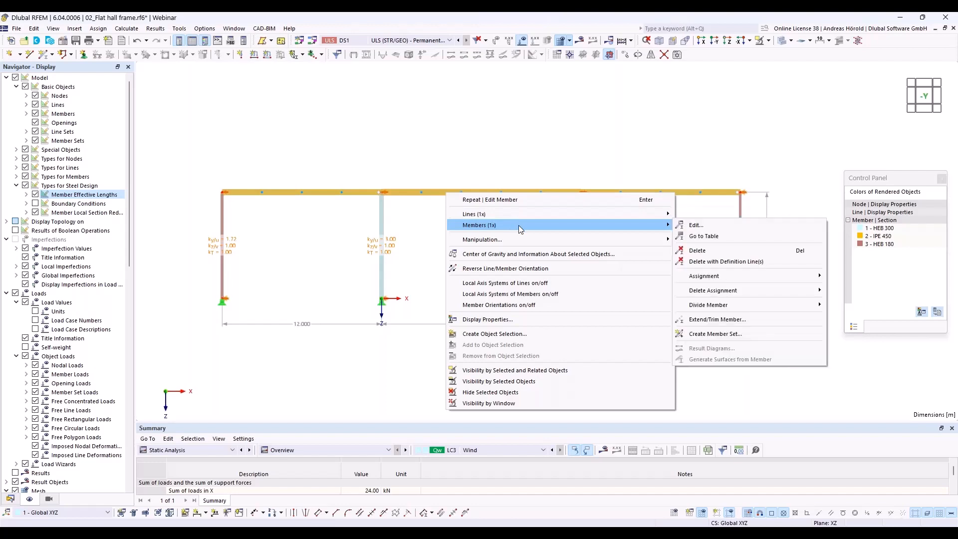
pyautogui.click(693, 224)
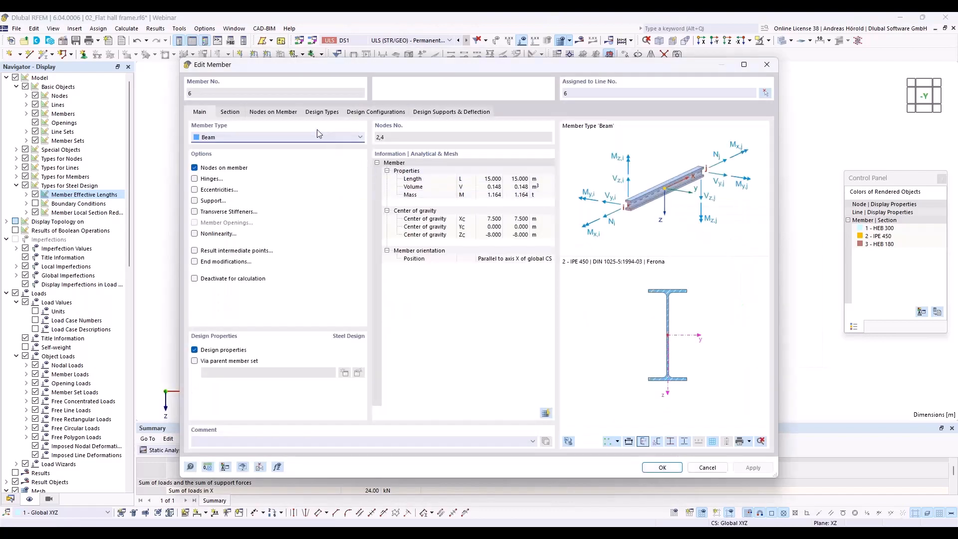
pyautogui.click(314, 113)
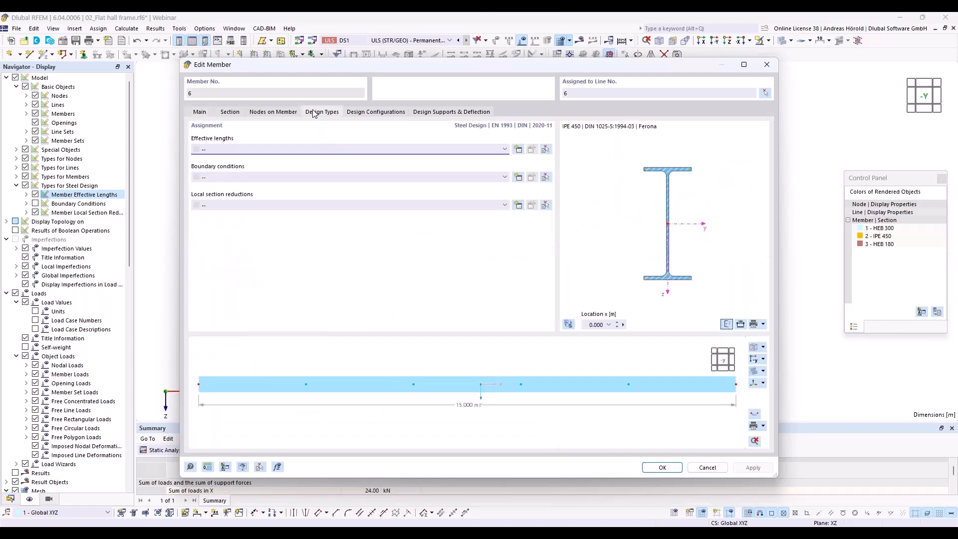
pyautogui.click(518, 149)
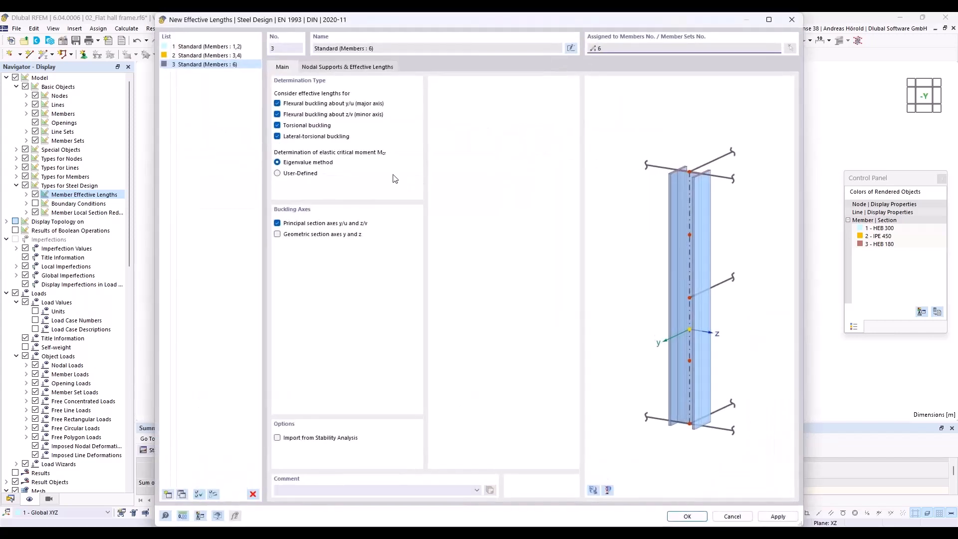
pyautogui.click(330, 69)
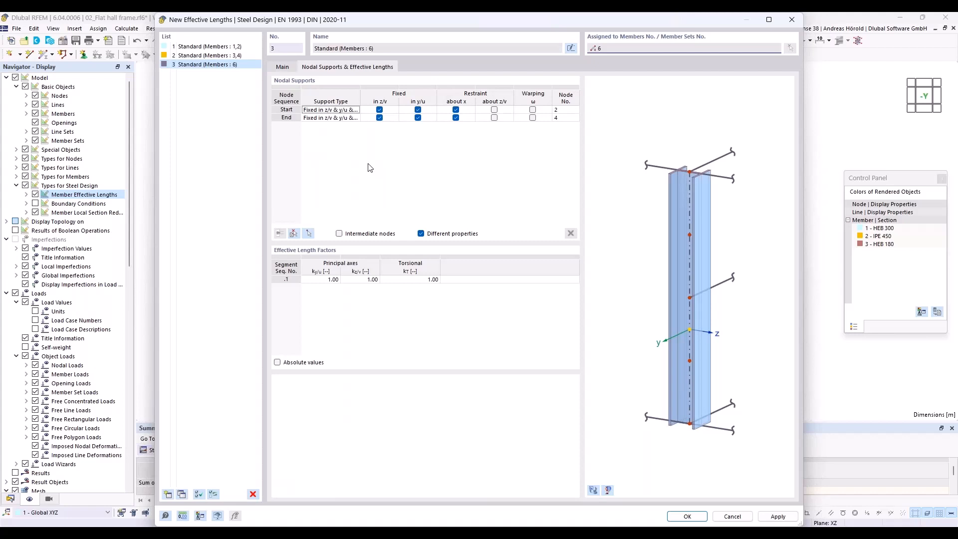
pyautogui.click(294, 234)
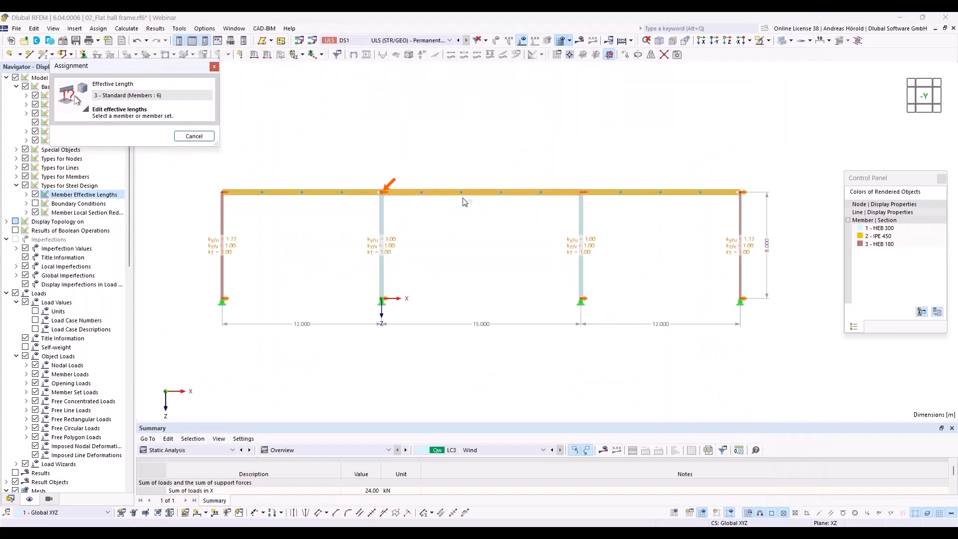
pyautogui.click(482, 192)
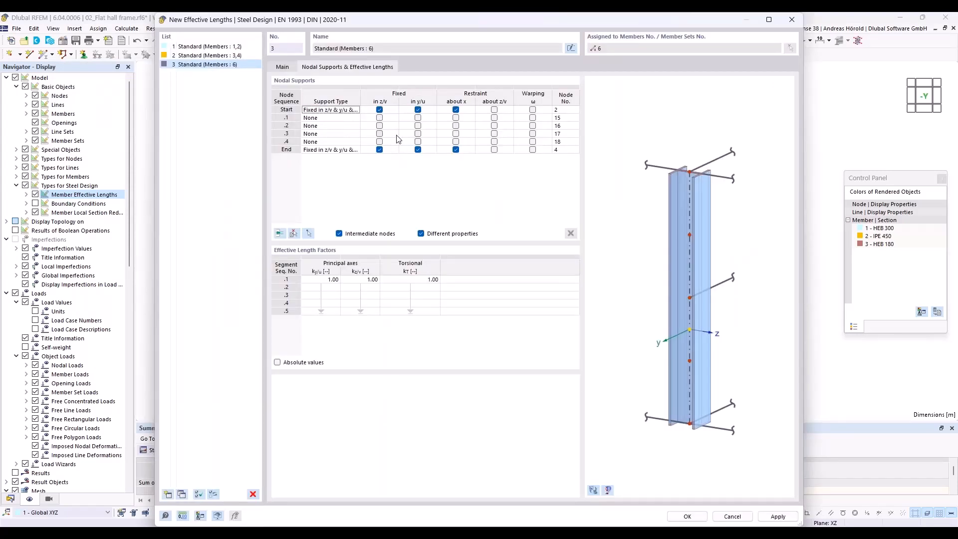
# Step: Fix the beam's four intermediate nodes 15 to 18 in the y/u direction
pyautogui.click(418, 119)
pyautogui.click(418, 126)
pyautogui.click(418, 133)
pyautogui.click(419, 142)
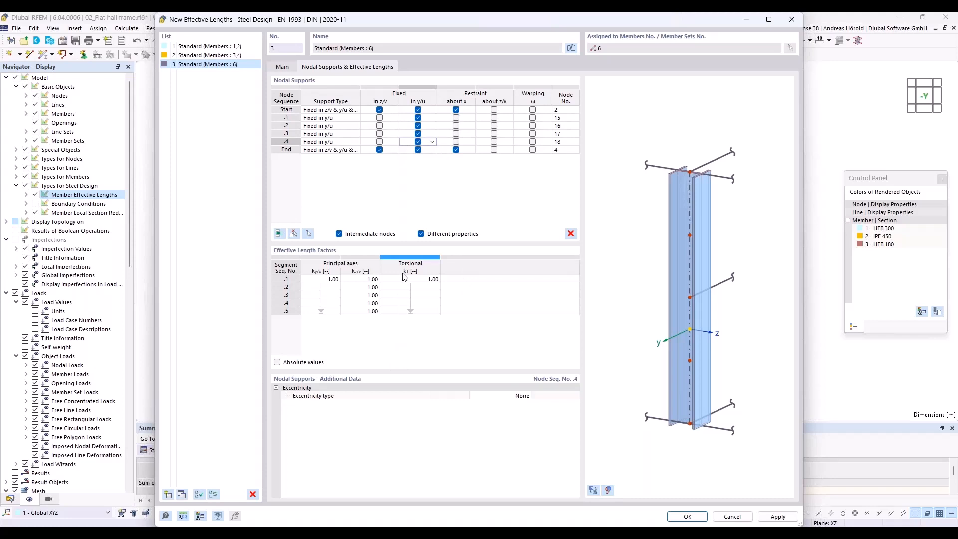
# Step: Set the eccentricity type of the four intermediate supports to At upper flange and apply the effective lengths to member 6
pyautogui.click(433, 119)
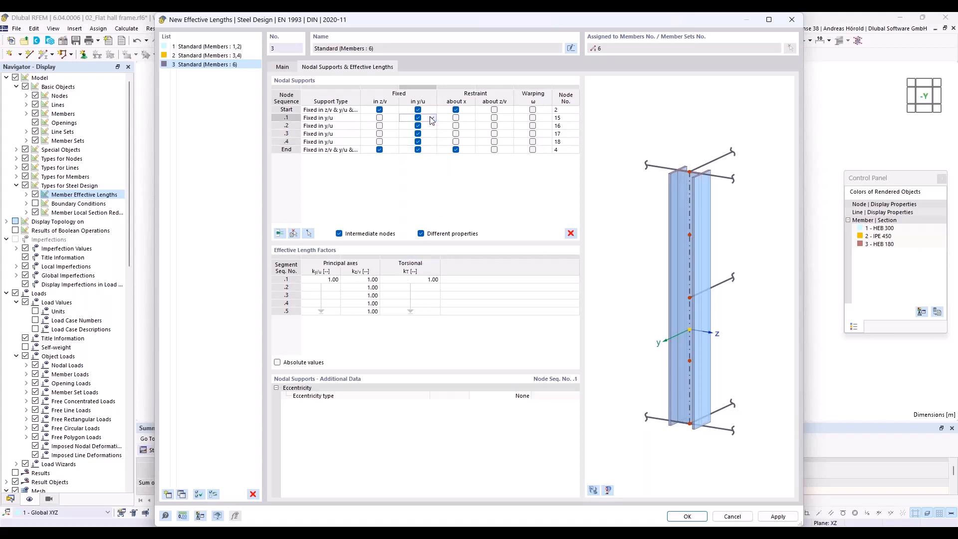
pyautogui.keyDown('shift'); pyautogui.click(432, 143); pyautogui.keyUp('shift')
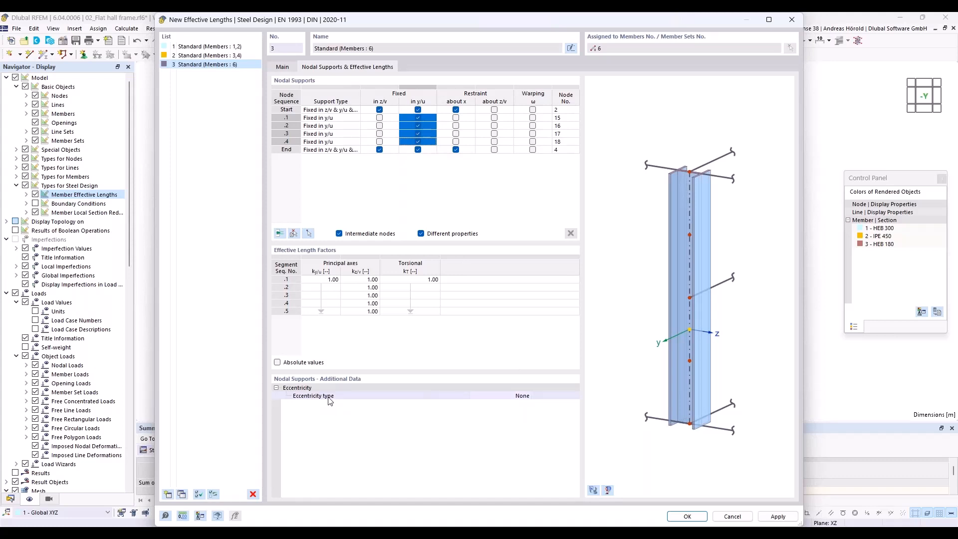
pyautogui.click(514, 398)
pyautogui.click(527, 395)
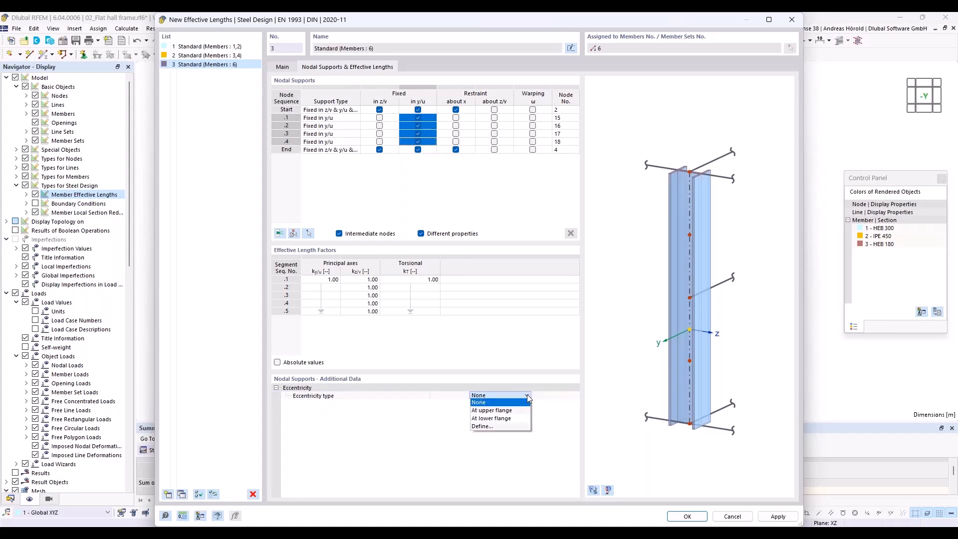
pyautogui.click(520, 411)
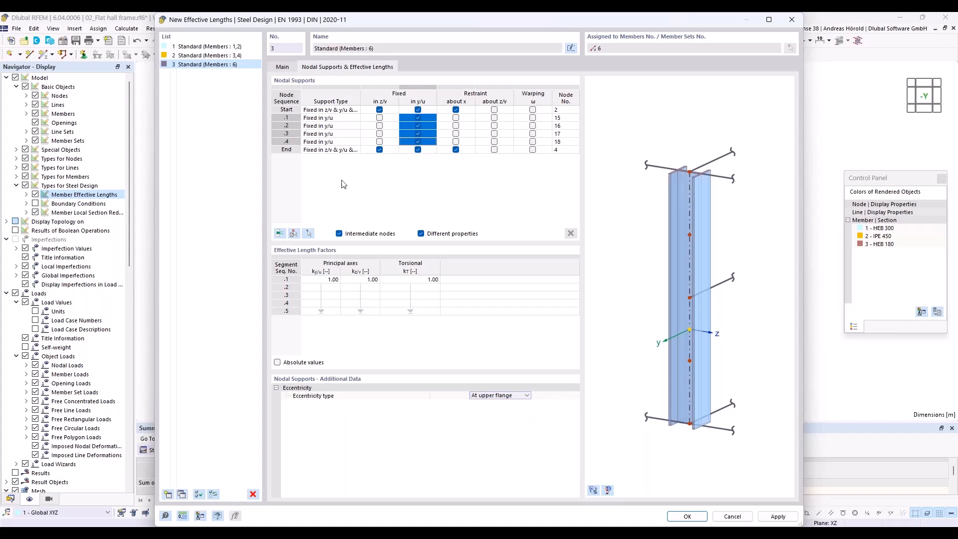
pyautogui.click(687, 517)
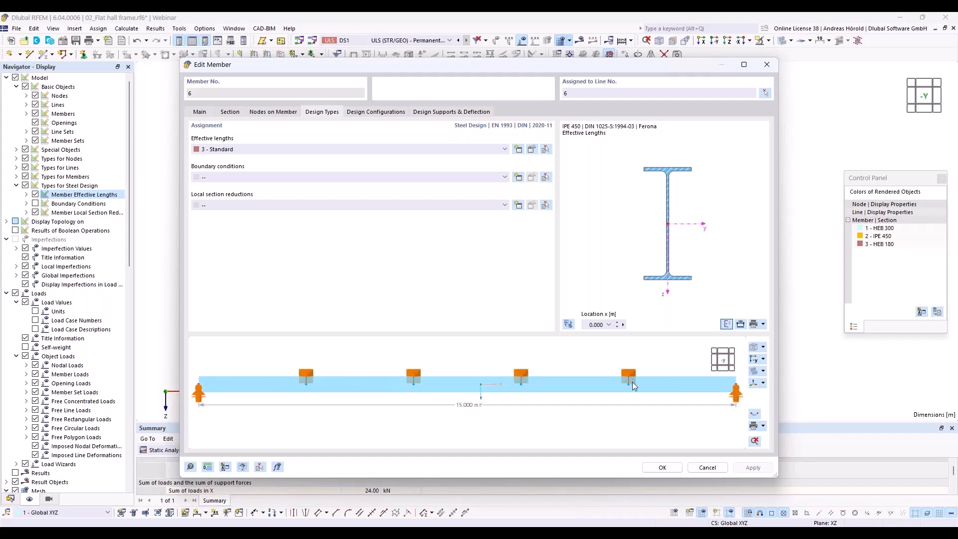
pyautogui.moveTo(478, 355)
pyautogui.keyDown('ctrl'); pyautogui.mouseDown(button='middle')
pyautogui.moveTo(425, 382)
pyautogui.moveTo(465, 360)
pyautogui.mouseUp(button='middle'); pyautogui.keyUp('ctrl')
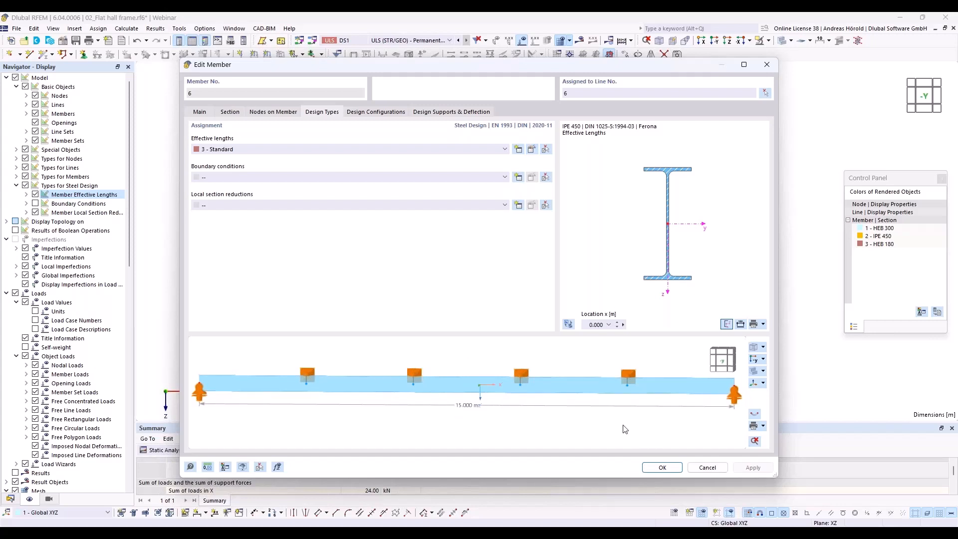
pyautogui.click(662, 467)
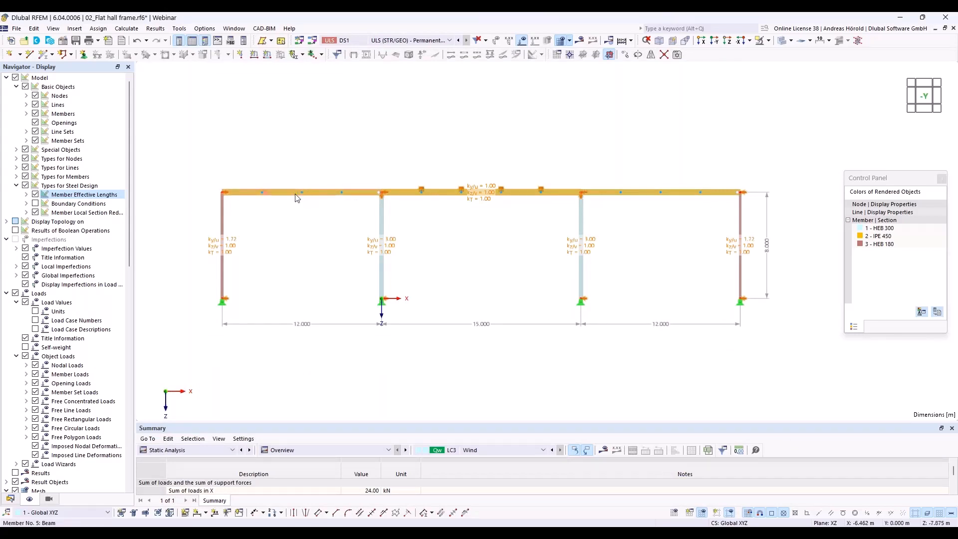
# Step: Assign the existing effective lengths 3 - Standard to the two outer beams, members 5 and 7
pyautogui.moveTo(332, 173); pyautogui.dragTo(285, 251)
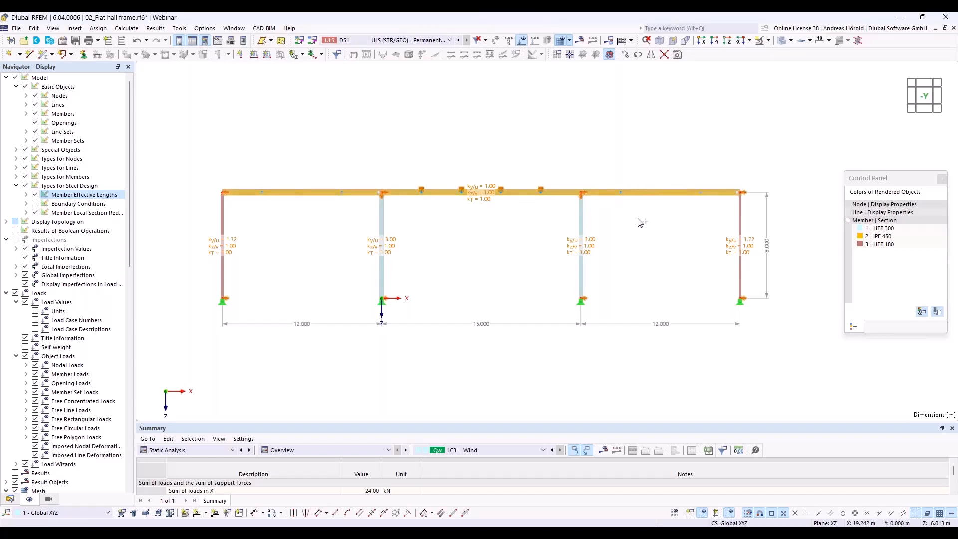
pyautogui.rightClick(652, 191)
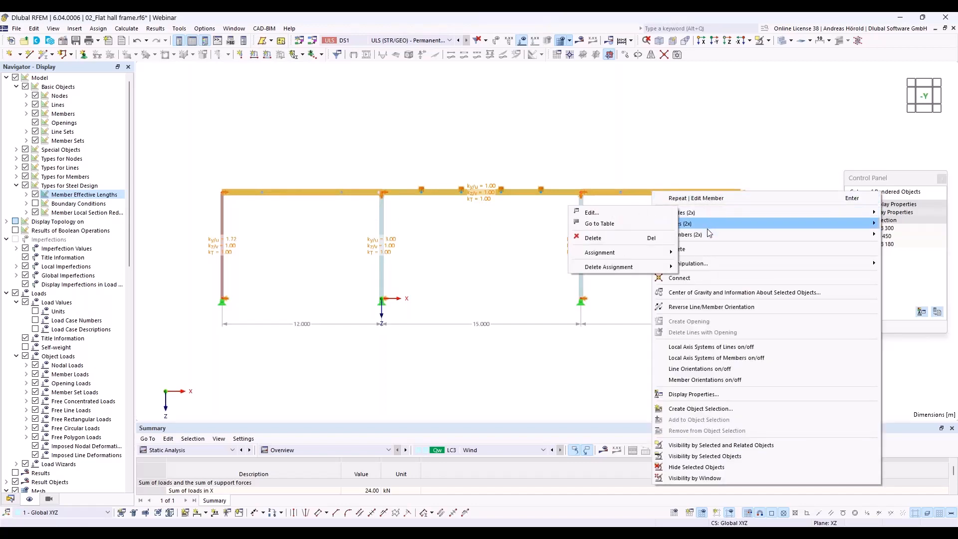
pyautogui.moveTo(708, 232)
pyautogui.click(572, 235)
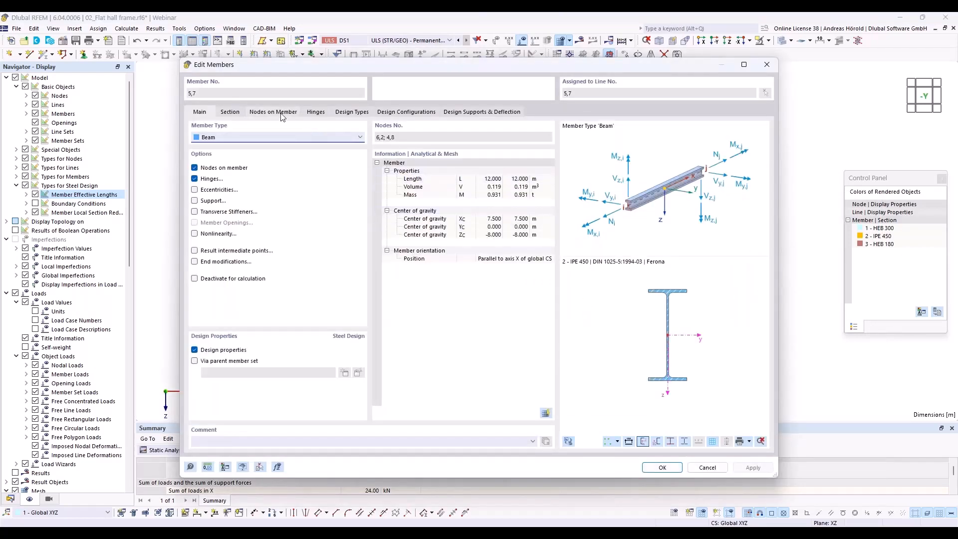
pyautogui.click(349, 113)
pyautogui.click(318, 149)
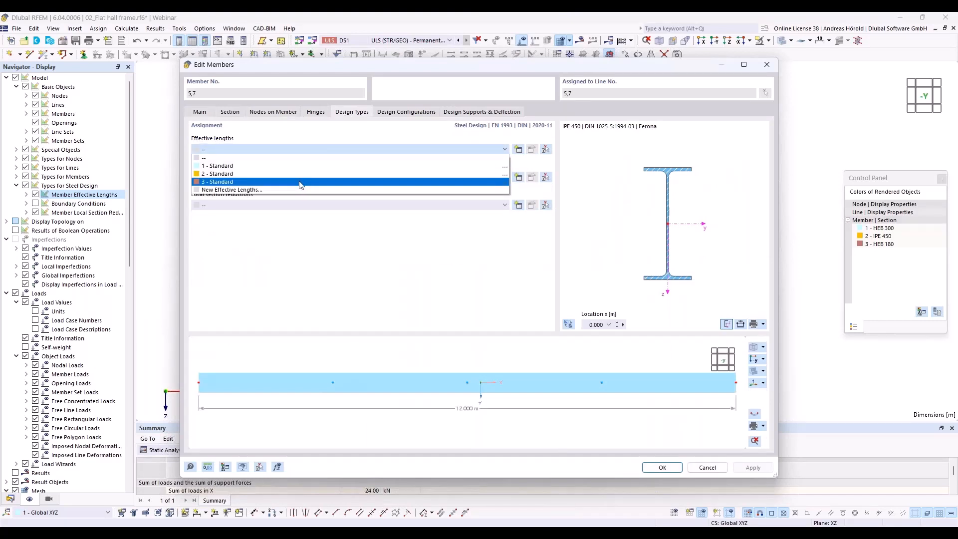
pyautogui.click(301, 183)
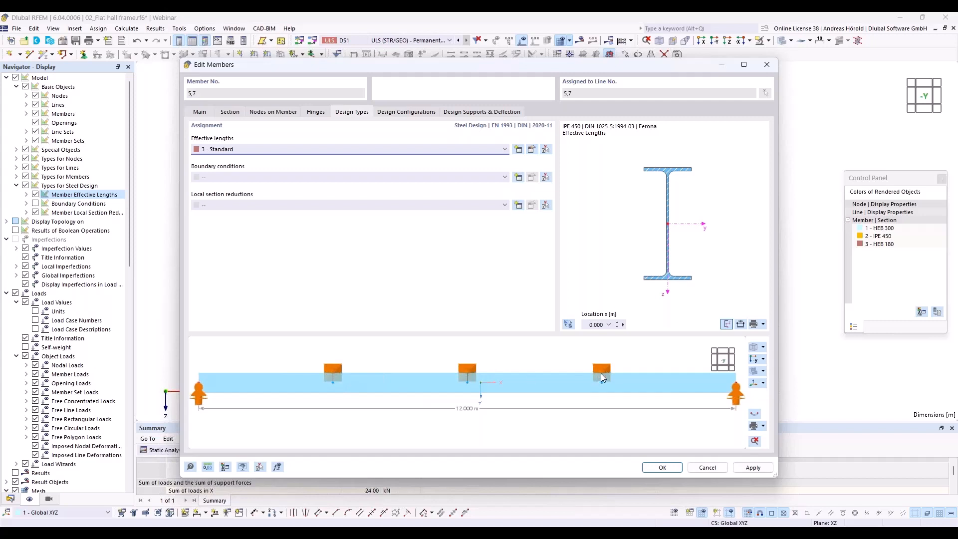
pyautogui.click(667, 468)
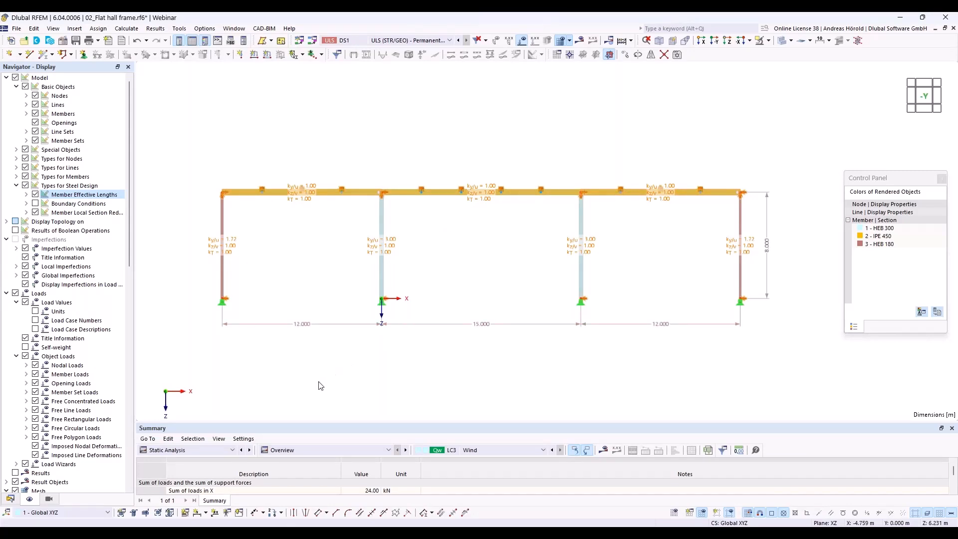
# Step: Calculate the steel design to show the design ratios on members, and enlarge the results table
pyautogui.click(210, 450)
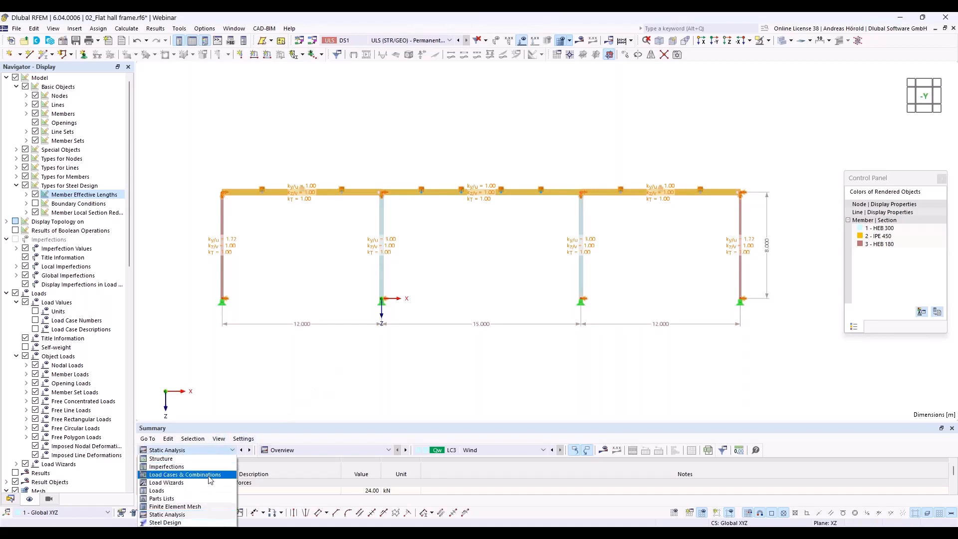
pyautogui.click(164, 522)
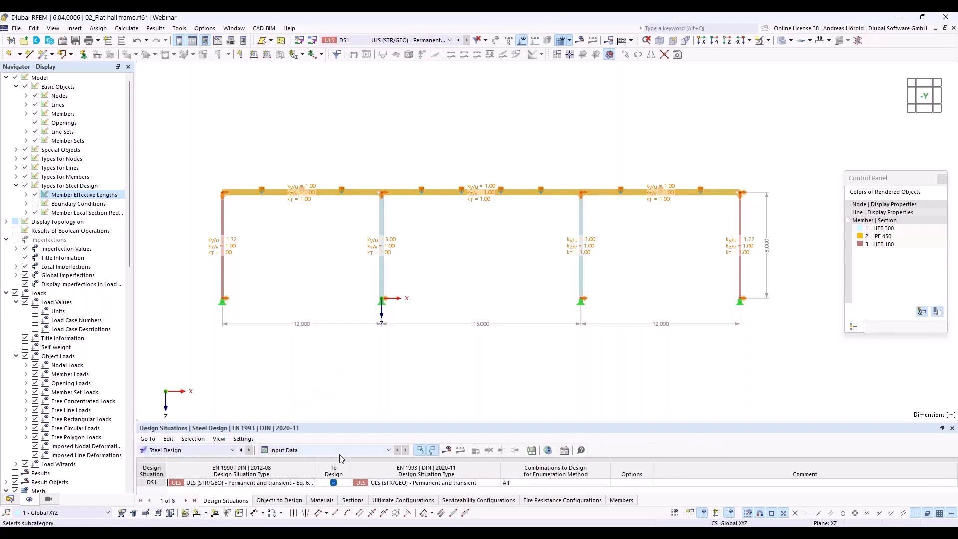
pyautogui.click(446, 450)
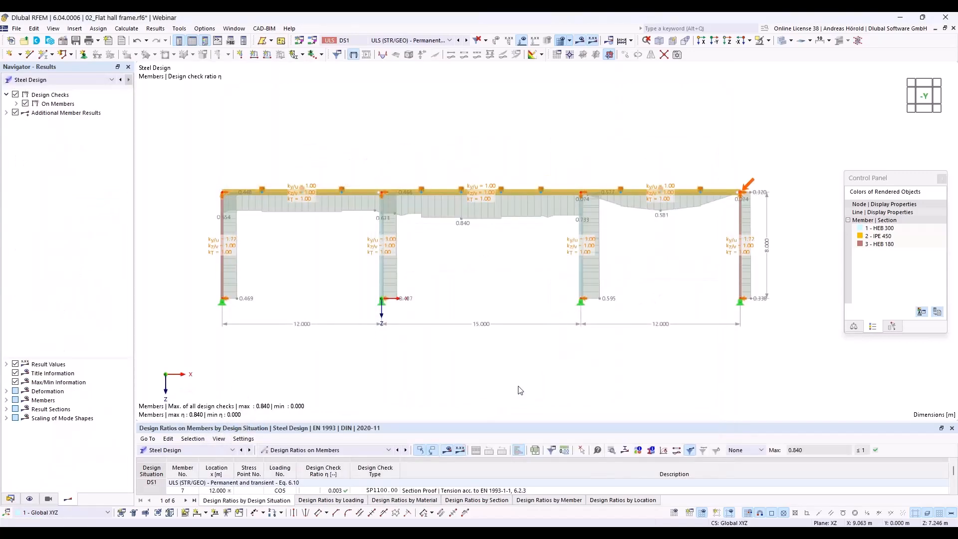
pyautogui.moveTo(268, 422); pyautogui.dragTo(282, 321)
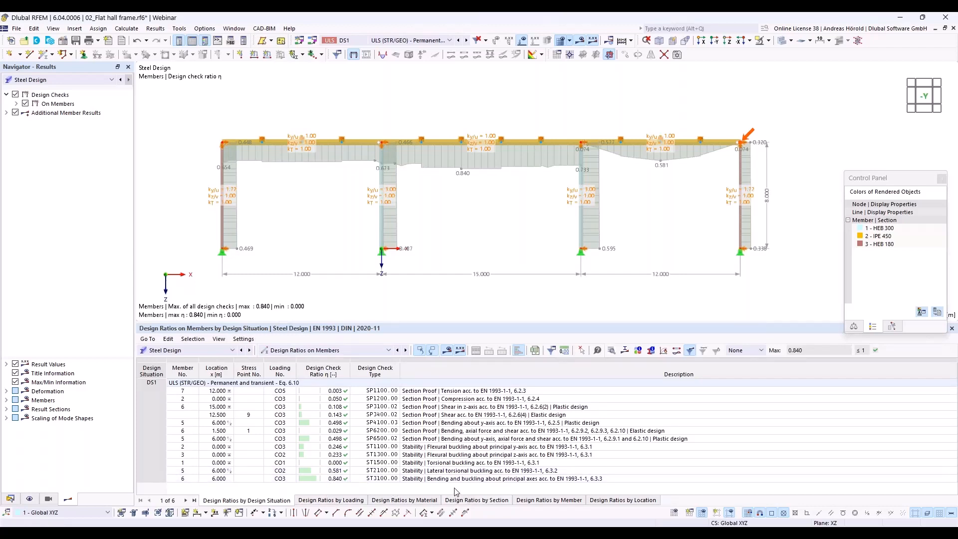
# Step: Review the design check details of the bending and buckling stability check ST3100 for member 6
pyautogui.click(530, 479)
pyautogui.doubleClick(530, 481)
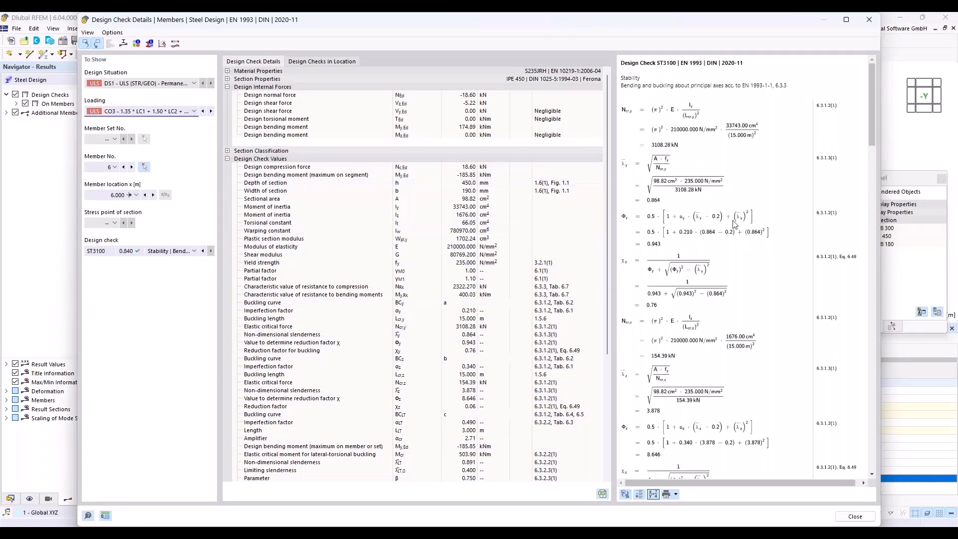
pyautogui.moveTo(873, 119); pyautogui.dragTo(888, 313)
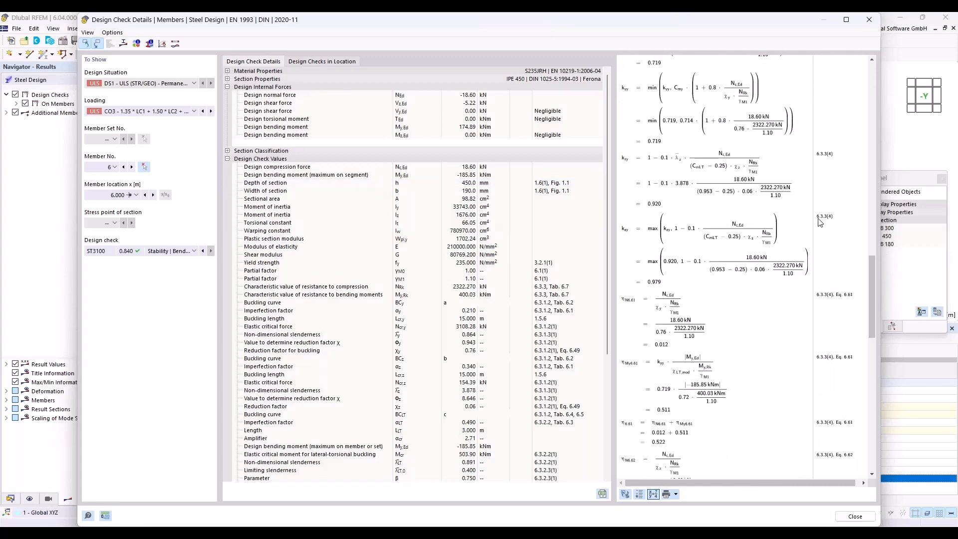
pyautogui.moveTo(873, 283); pyautogui.dragTo(911, 232)
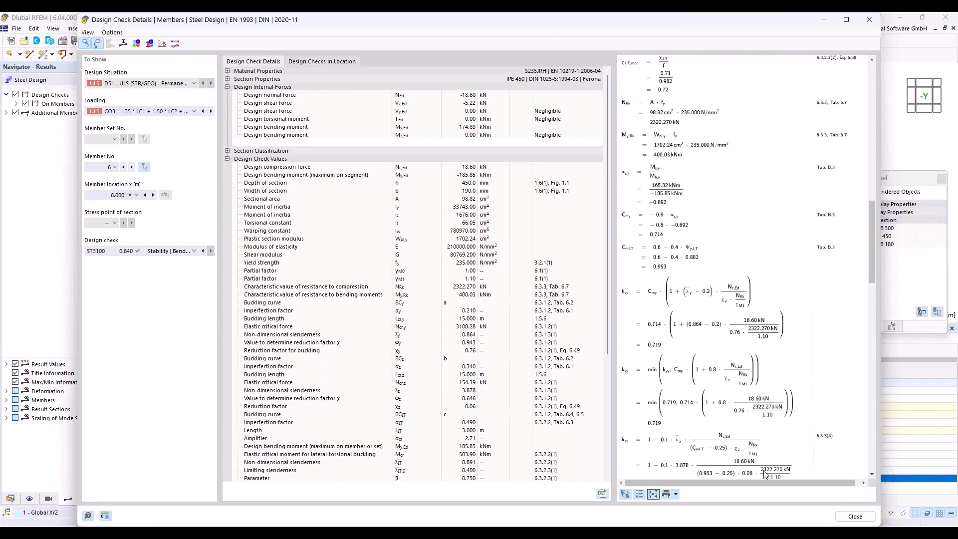
pyautogui.click(855, 517)
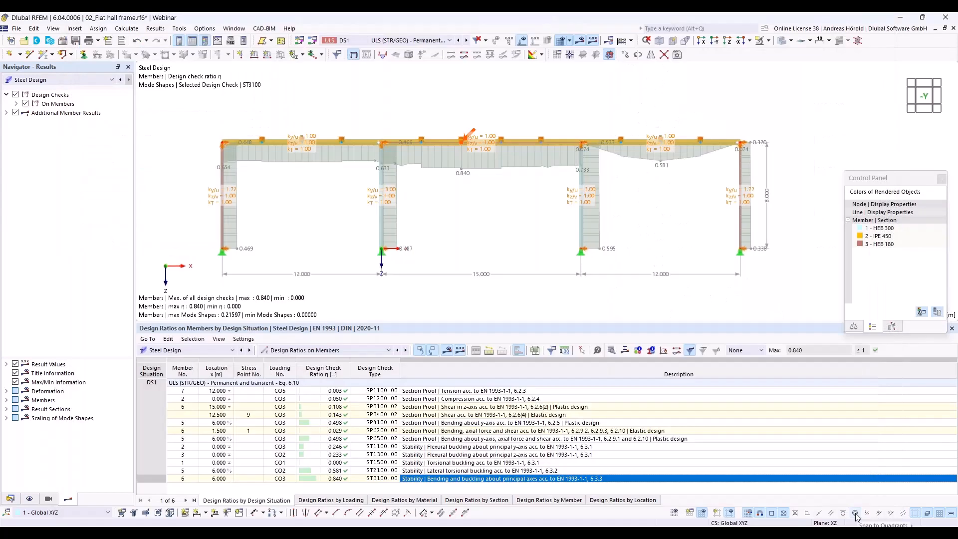
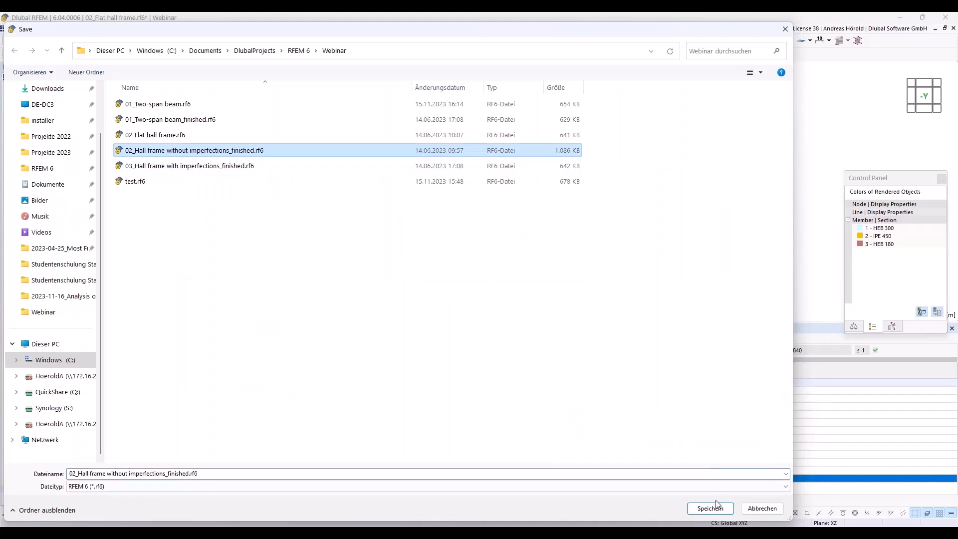
# Step: Save the model as 02_Hall frame without imperfections_finished.rf6, replacing the existing file
pyautogui.click(710, 509)
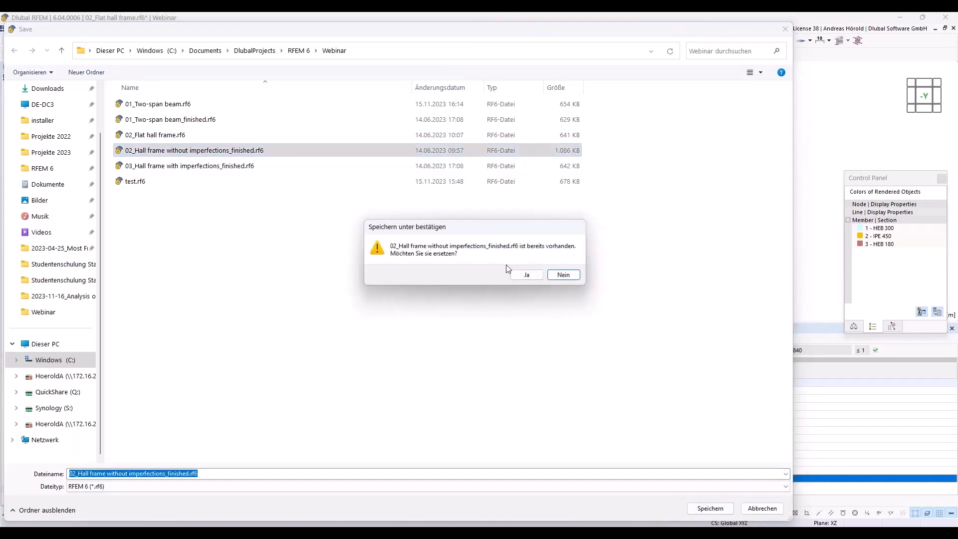
pyautogui.click(526, 274)
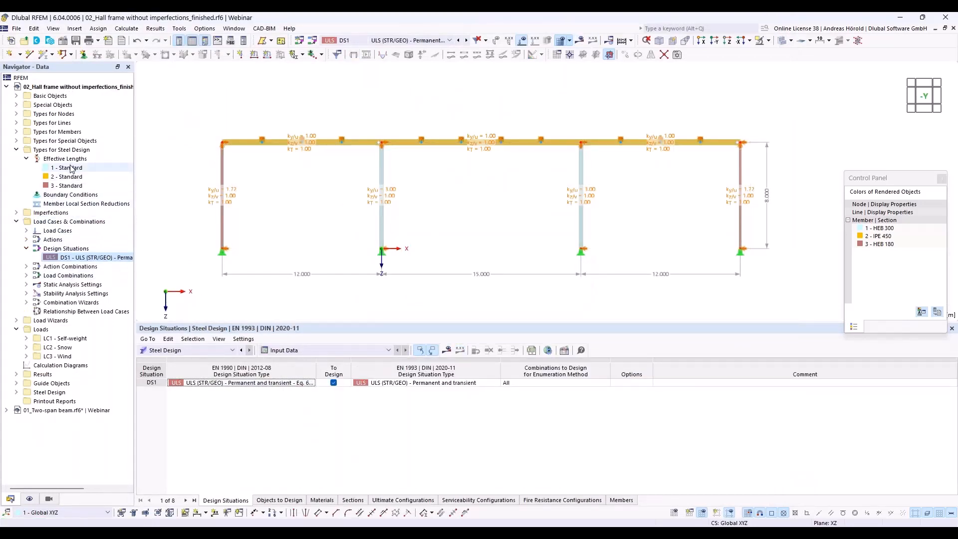
# Step: Delete the column effective lengths 1 - Standard and 2 - Standard from the steel design types
pyautogui.click(71, 167)
pyautogui.keyDown('ctrl'); pyautogui.click(77, 177); pyautogui.keyUp('ctrl')
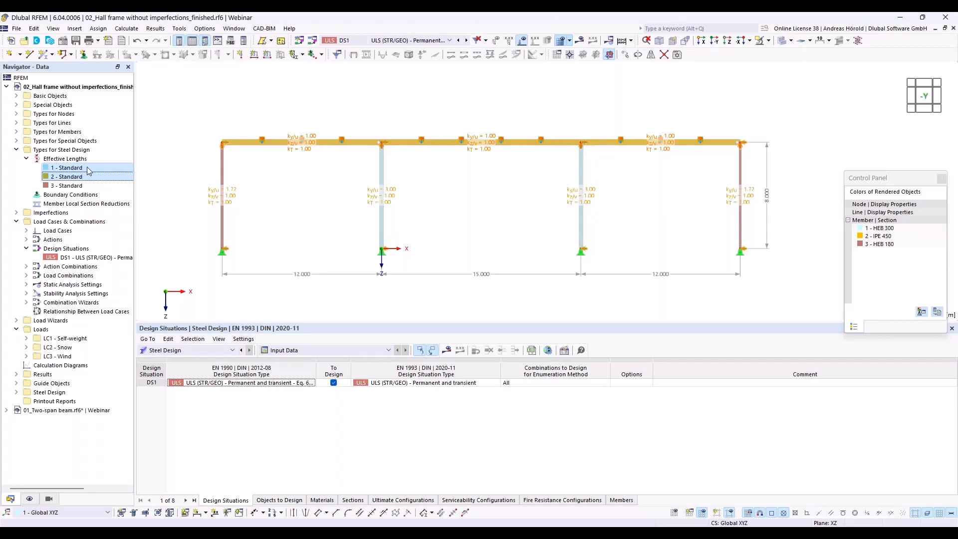
pyautogui.rightClick(97, 165)
pyautogui.click(157, 210)
pyautogui.click(488, 308)
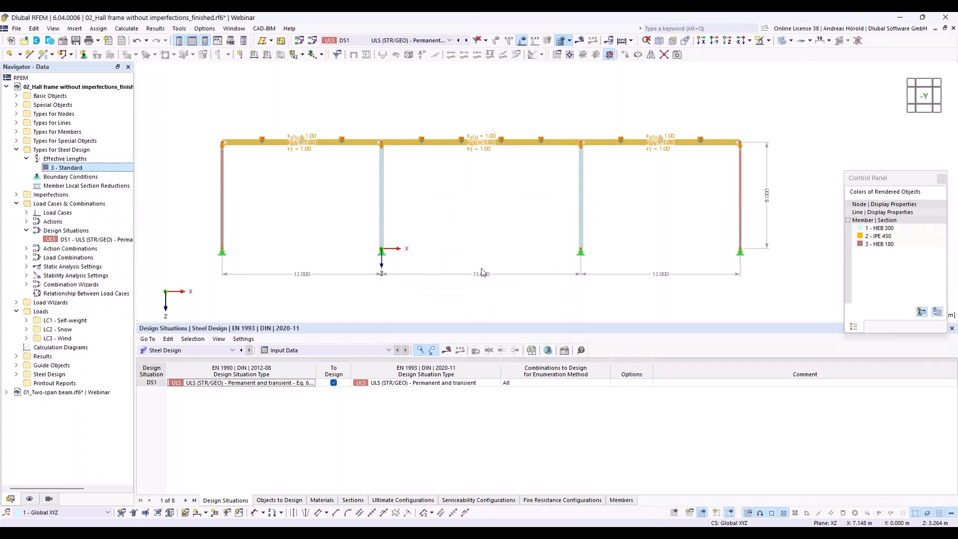
# Step: Create a local imperfection case named "Imp. x" for a new member imperfection
pyautogui.moveTo(498, 323); pyautogui.dragTo(498, 420)
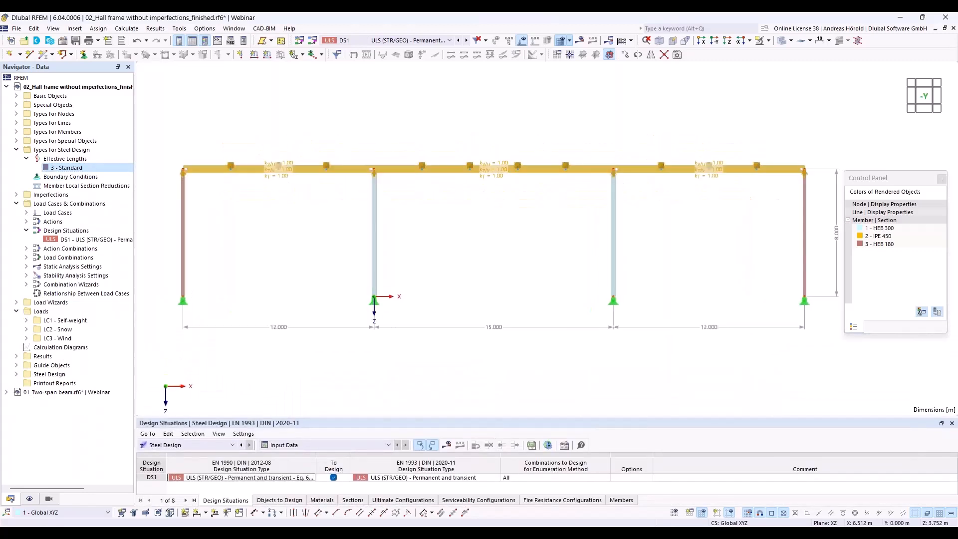
pyautogui.moveTo(478, 356)
pyautogui.mouseDown(button='middle')
pyautogui.moveTo(432, 355)
pyautogui.moveTo(461, 350)
pyautogui.mouseUp(button='middle')
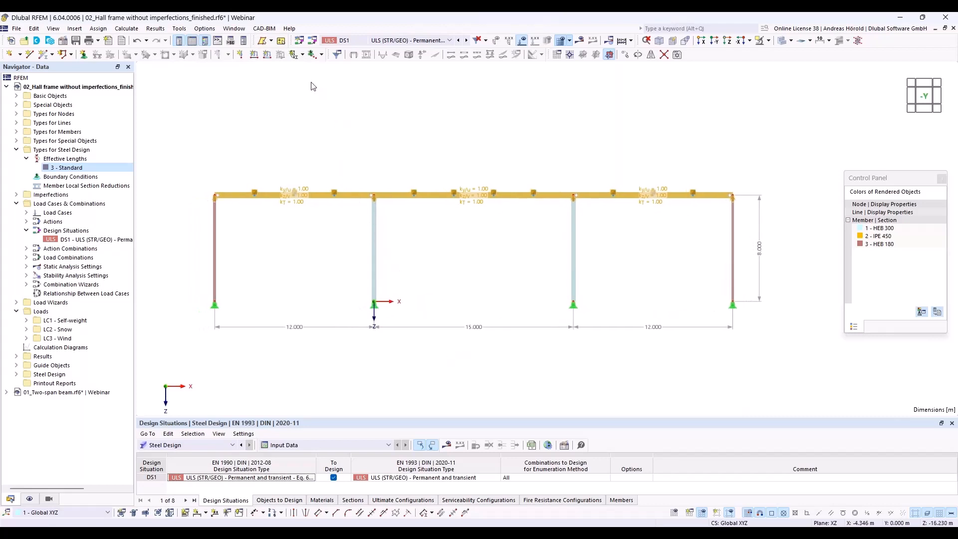
pyautogui.click(294, 56)
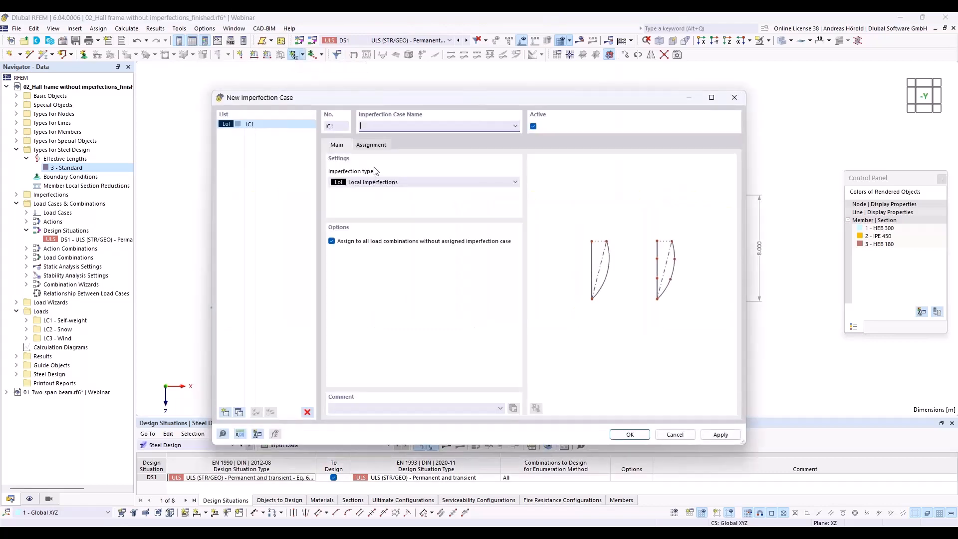
pyautogui.write('Impo')
pyautogui.click(631, 433)
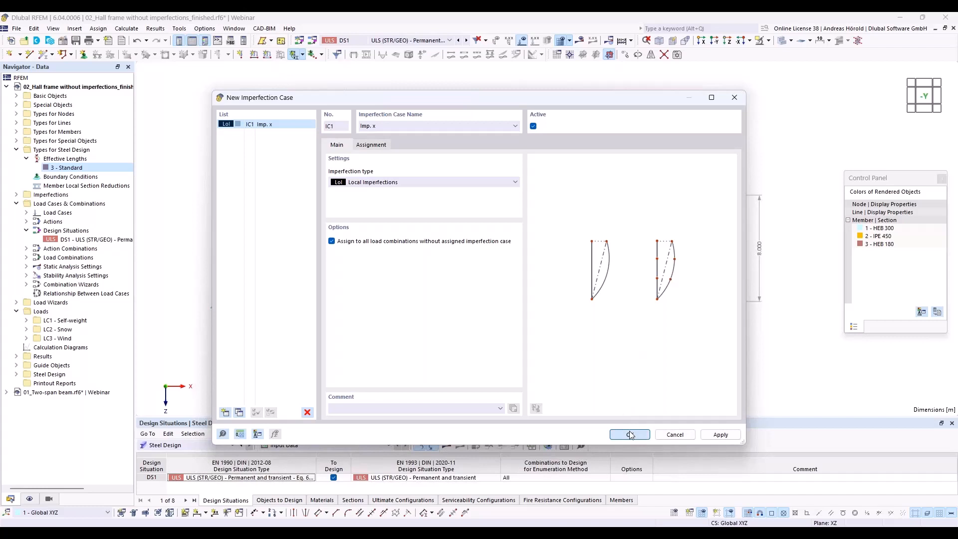
pyautogui.click(630, 434)
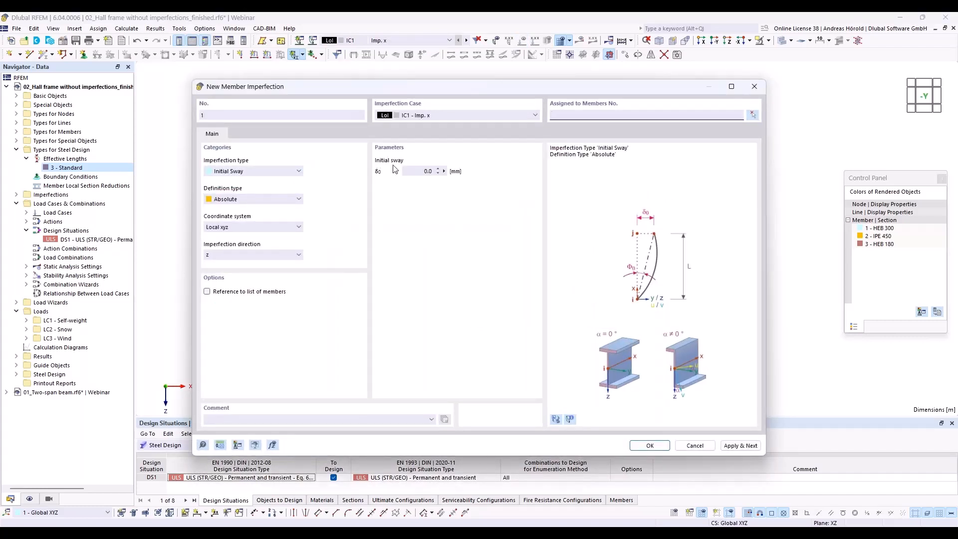
# Step: Define the member imperfection as initial sway according to EN 1993-1-1, acting in the local z direction
pyautogui.click(256, 171)
pyautogui.click(256, 171)
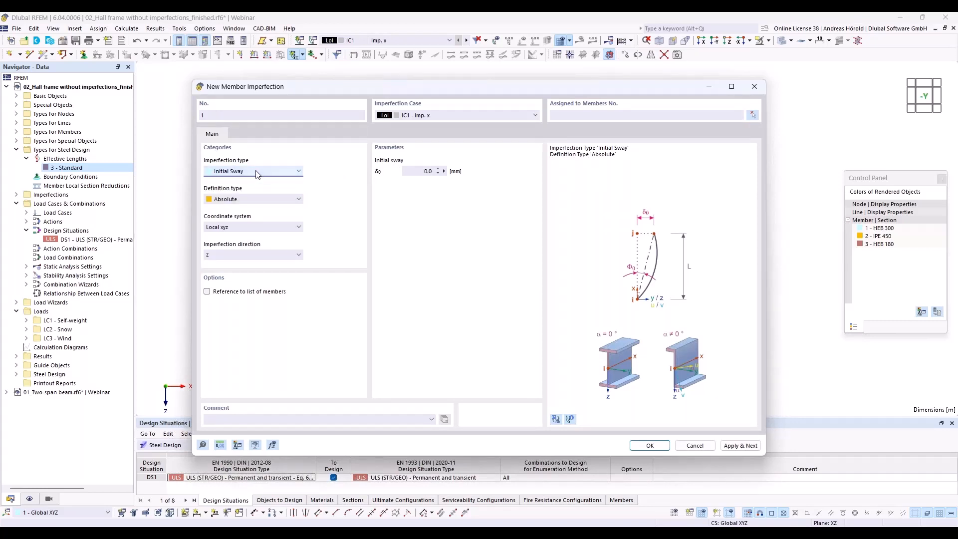
pyautogui.click(264, 200)
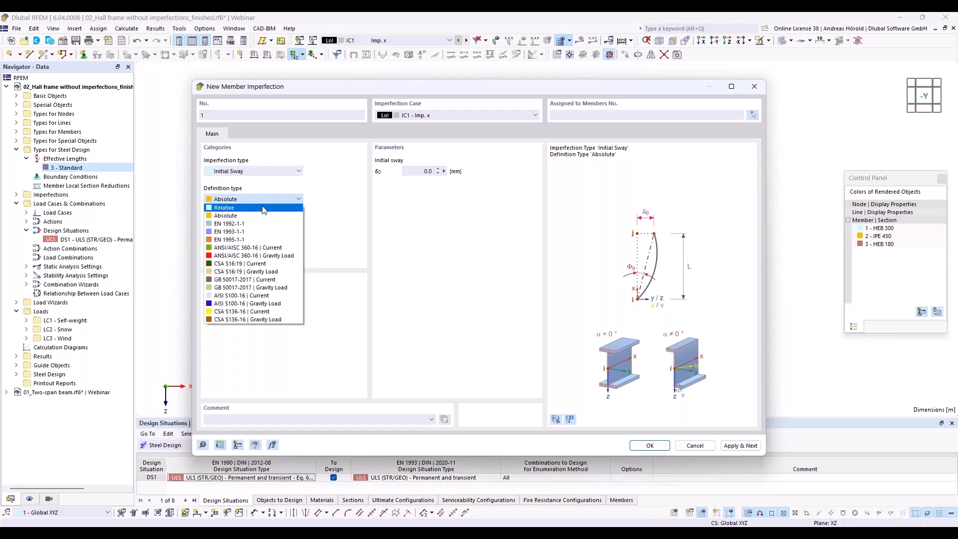
pyautogui.click(267, 232)
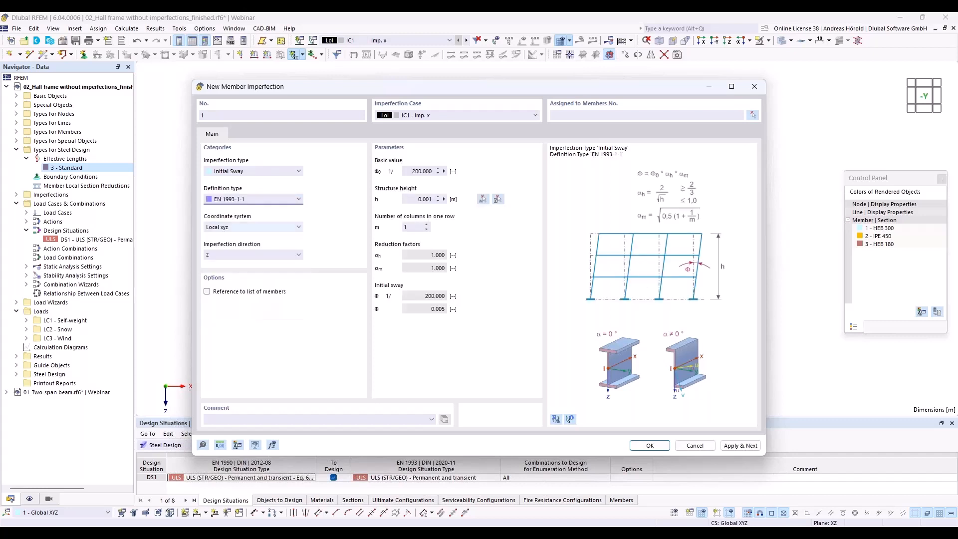
pyautogui.click(233, 255)
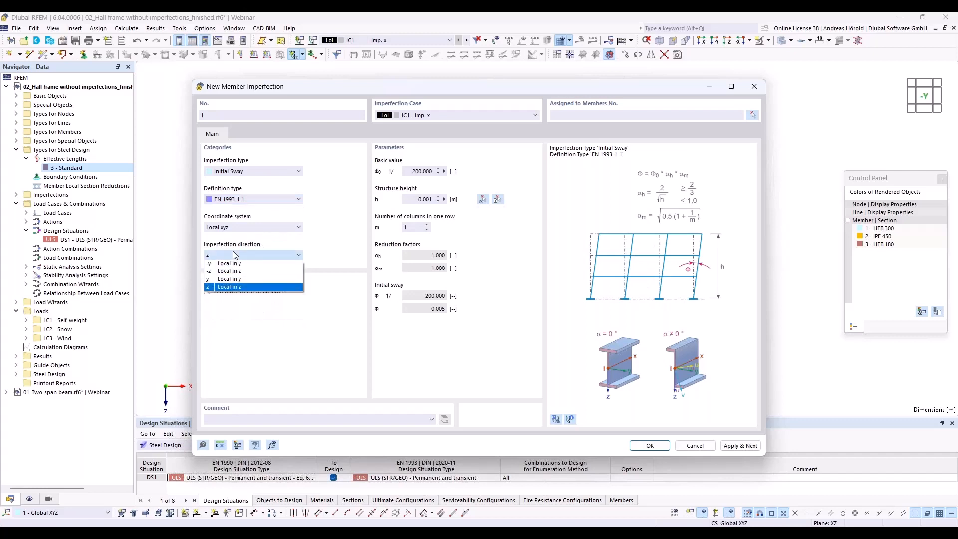
pyautogui.click(234, 254)
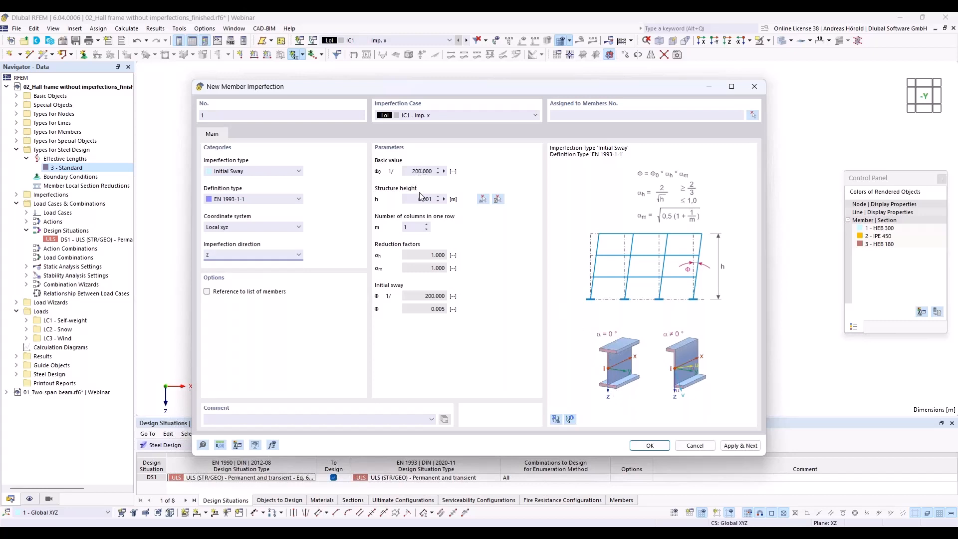
# Step: Take the structure height of 8 m from the base and top of an inner column, and set four columns in one row
pyautogui.click(484, 200)
pyautogui.click(374, 302)
pyautogui.click(374, 195)
pyautogui.moveTo(503, 90)
pyautogui.mouseDown()
pyautogui.moveTo(504, 340)
pyautogui.moveTo(495, 84)
pyautogui.mouseUp()
pyautogui.click(419, 223)
pyautogui.click(421, 224)
pyautogui.click(420, 224)
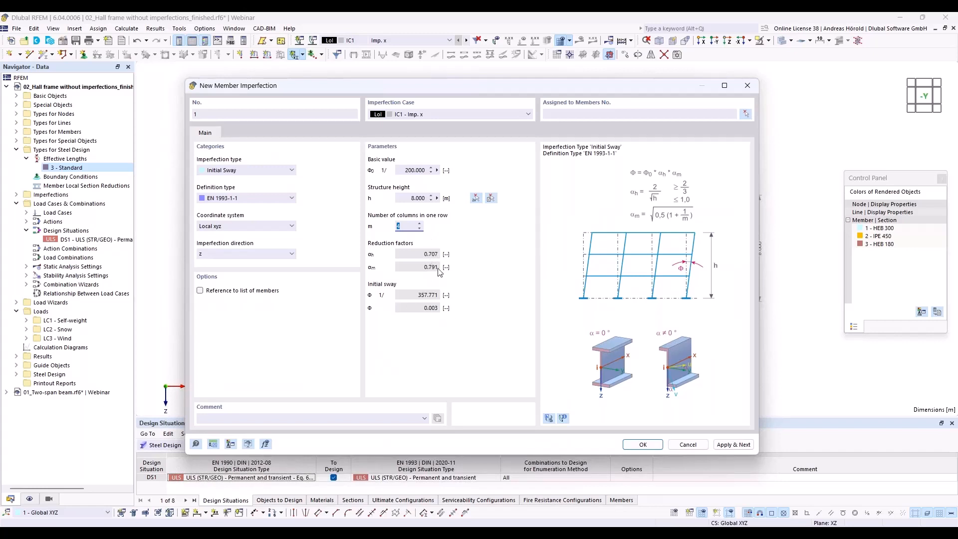
# Step: Assign the initial sway imperfection to the four columns, members 1-4, and display the imperfections on the model
pyautogui.click(642, 445)
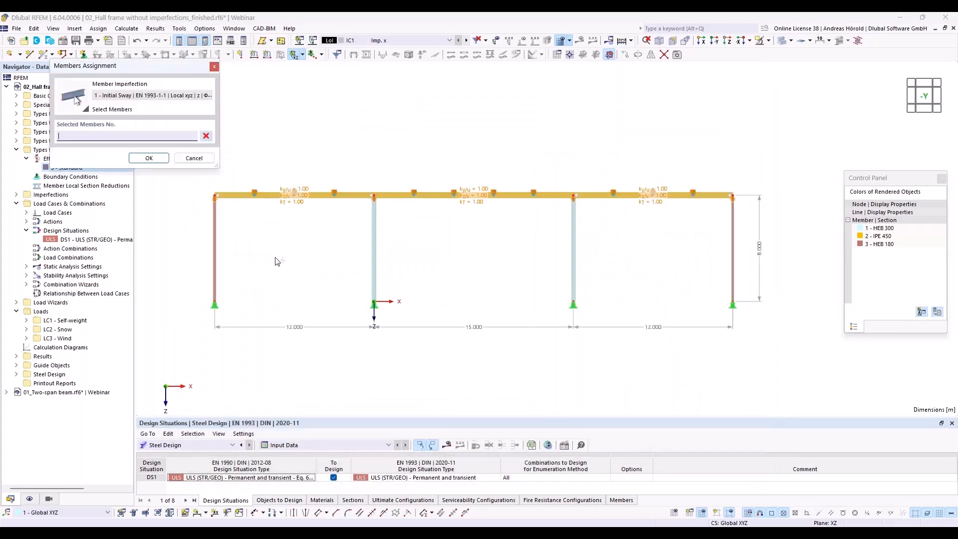
pyautogui.moveTo(783, 222); pyautogui.dragTo(194, 273)
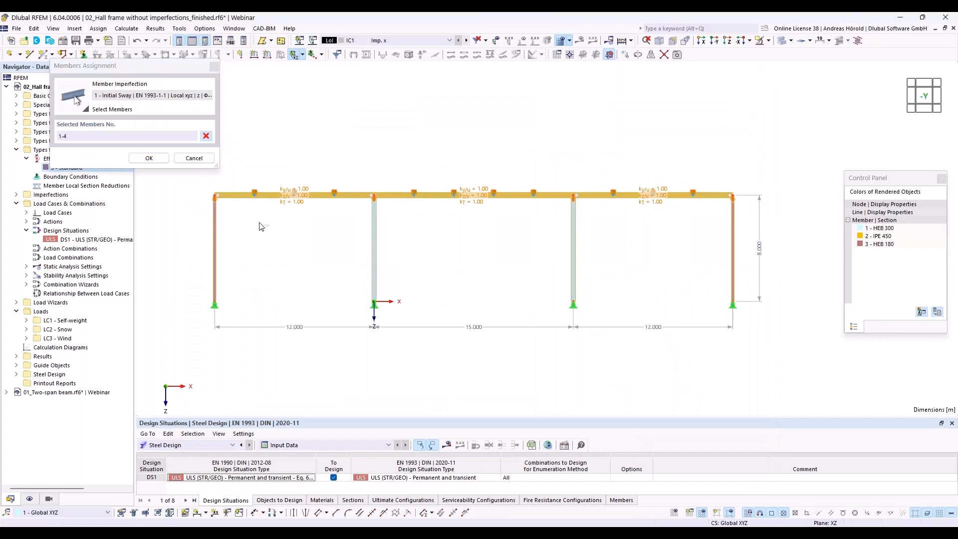
pyautogui.click(149, 158)
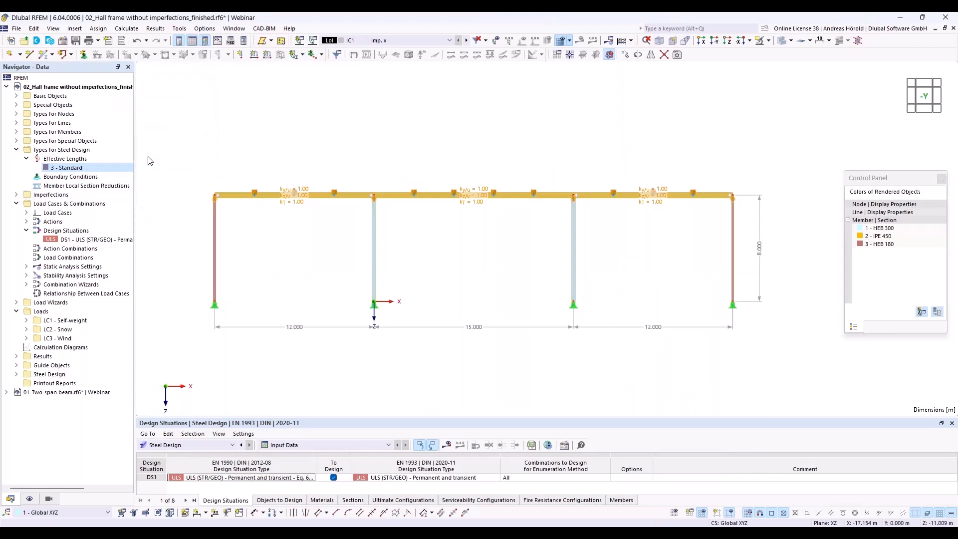
pyautogui.click(496, 41)
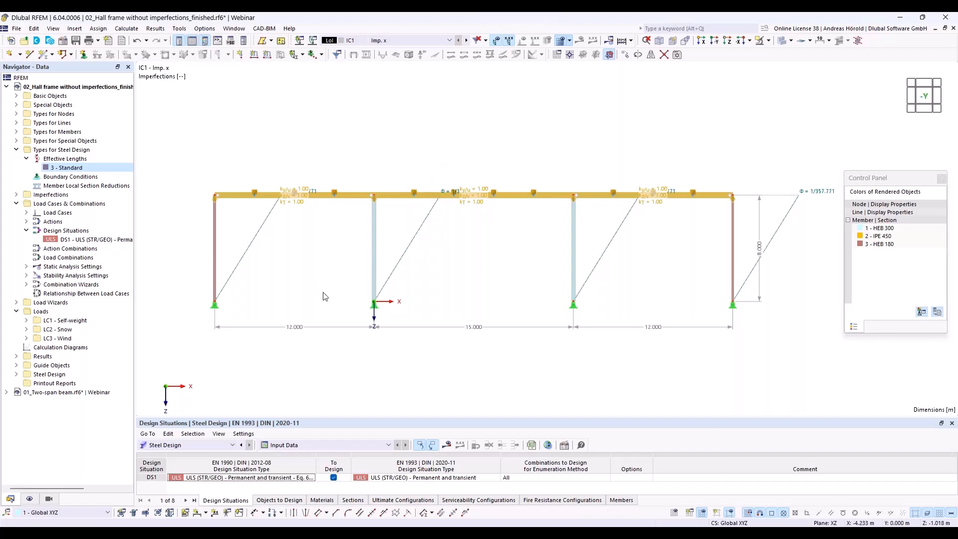
# Step: Have the second-order combination wizard of design situation DS1 consider imperfection cases, and calculate everything
pyautogui.click(81, 242)
pyautogui.doubleClick(81, 242)
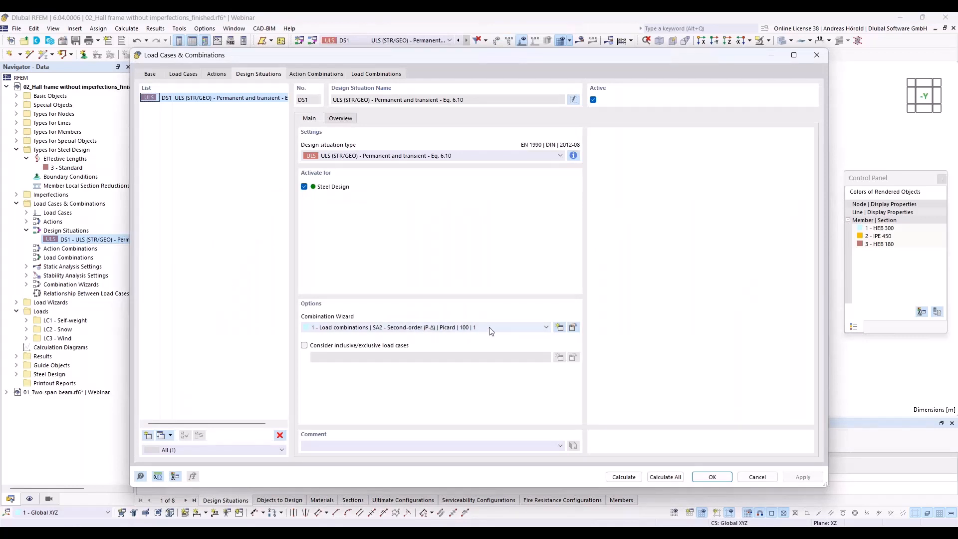
pyautogui.click(574, 328)
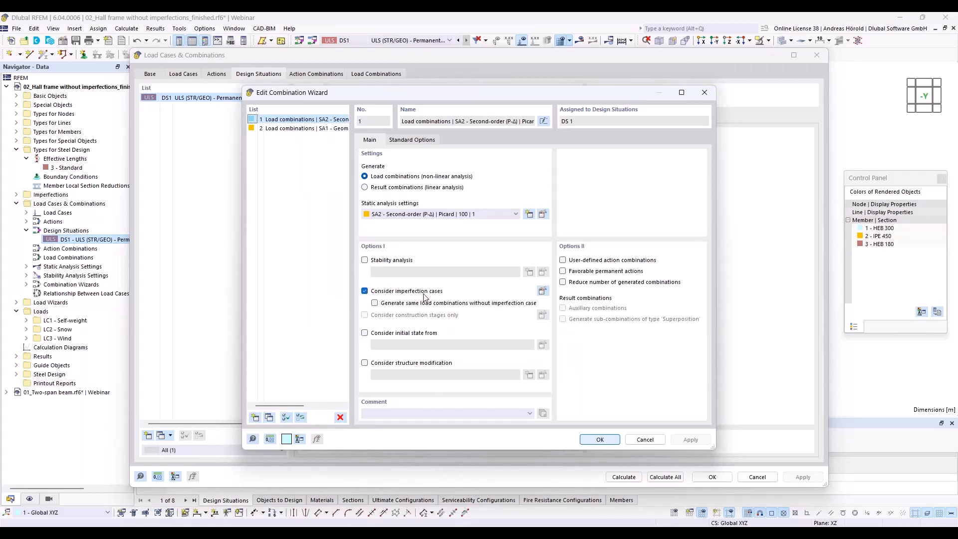
pyautogui.click(601, 440)
pyautogui.click(665, 477)
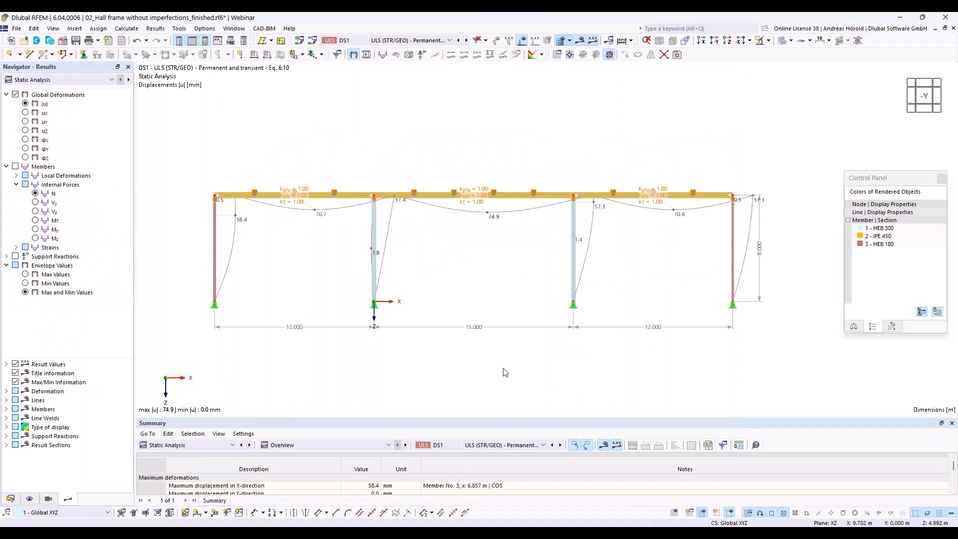
# Step: Display the steel design ratios on members by design situation, and enlarge the results table to show every check
pyautogui.click(219, 445)
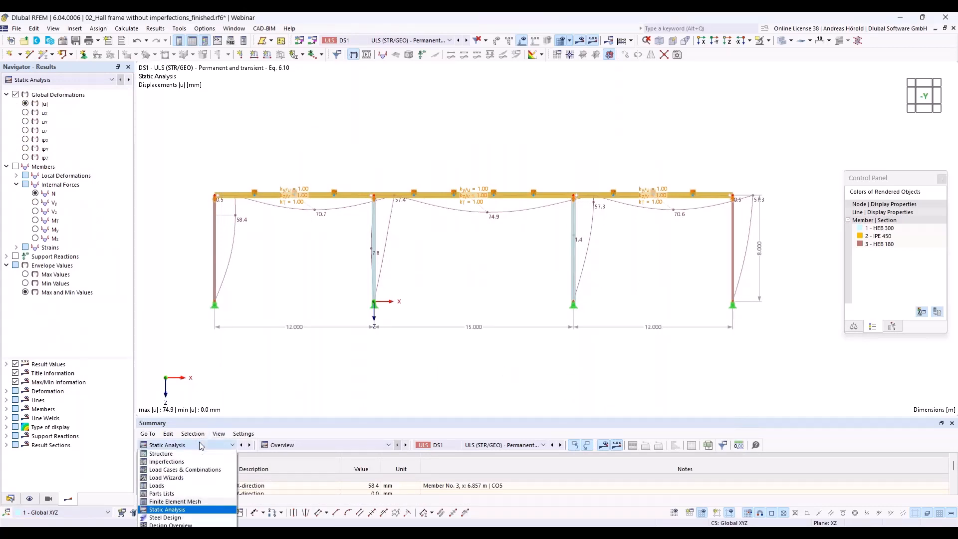
pyautogui.click(197, 518)
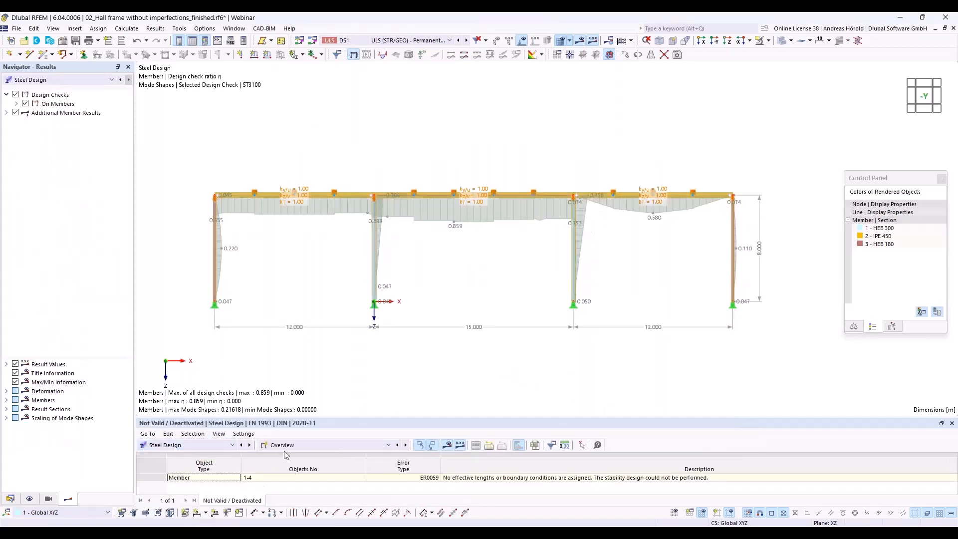
pyautogui.moveTo(297, 419); pyautogui.dragTo(300, 346)
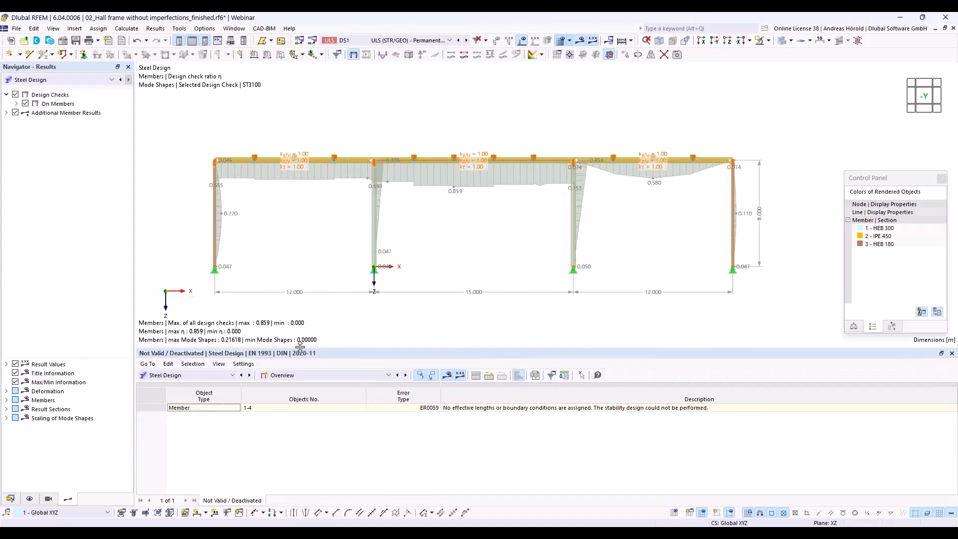
pyautogui.click(331, 373)
pyautogui.click(333, 405)
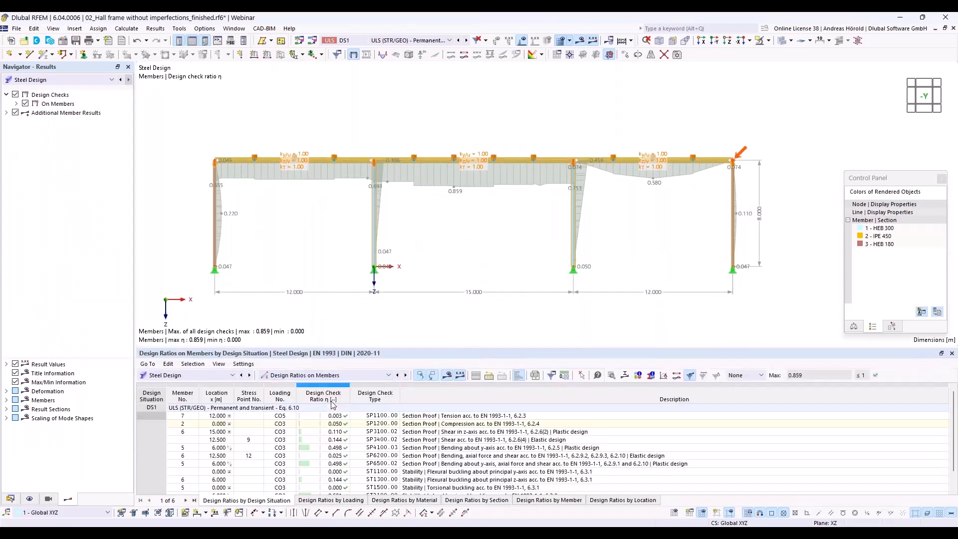
pyautogui.moveTo(432, 345); pyautogui.dragTo(434, 306)
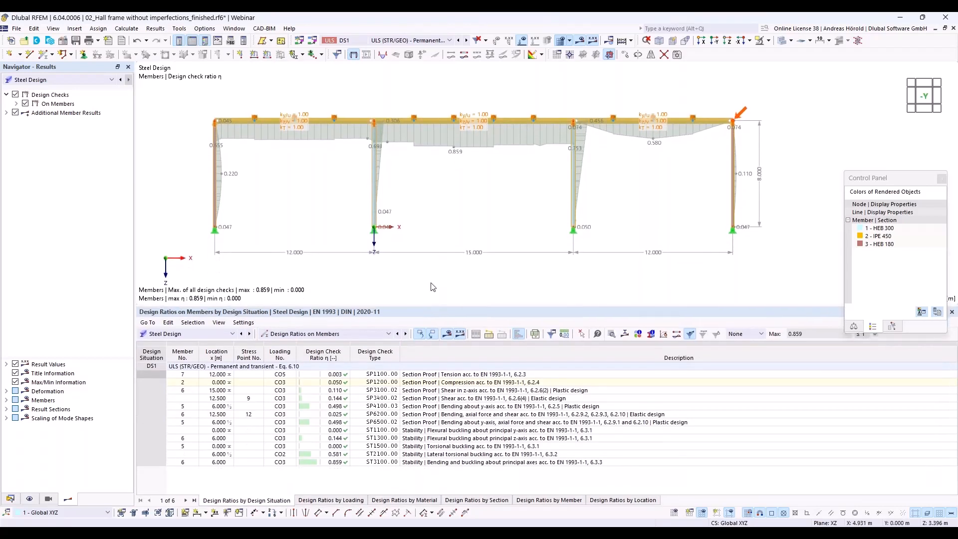